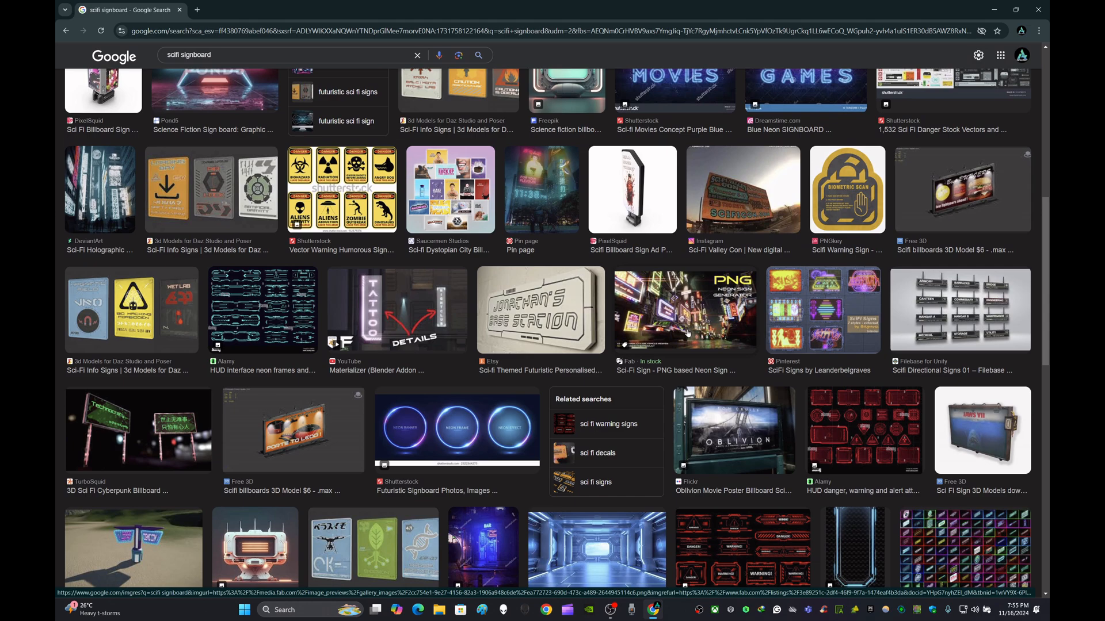
# Step: Examine the image results for "scifi signboard" and refine the search to "scifi signboard 3d model"
pyautogui.scroll(-4, 687, 332)
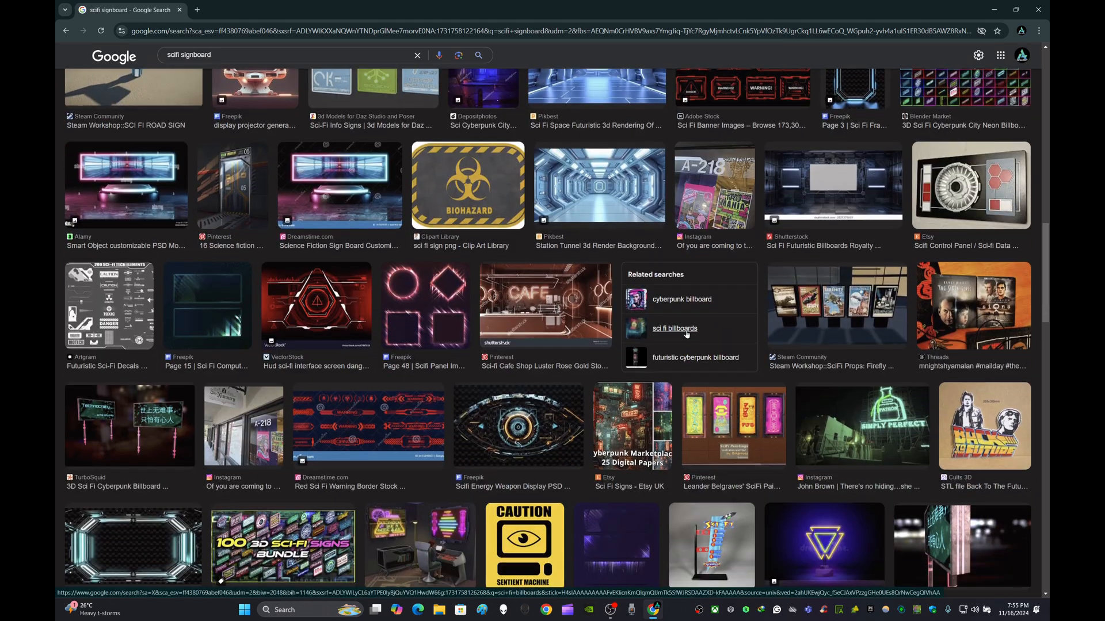
pyautogui.scroll(-3, 348, 340)
pyautogui.scroll(8, 348, 340)
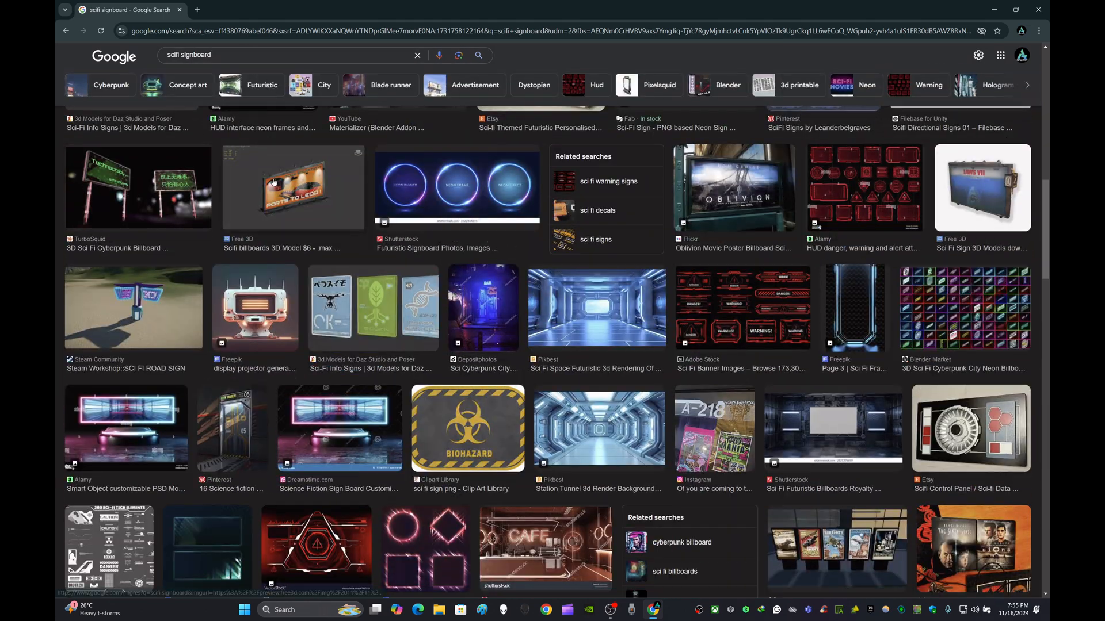
pyautogui.scroll(-7, 860, 360)
pyautogui.scroll(-15, 859, 360)
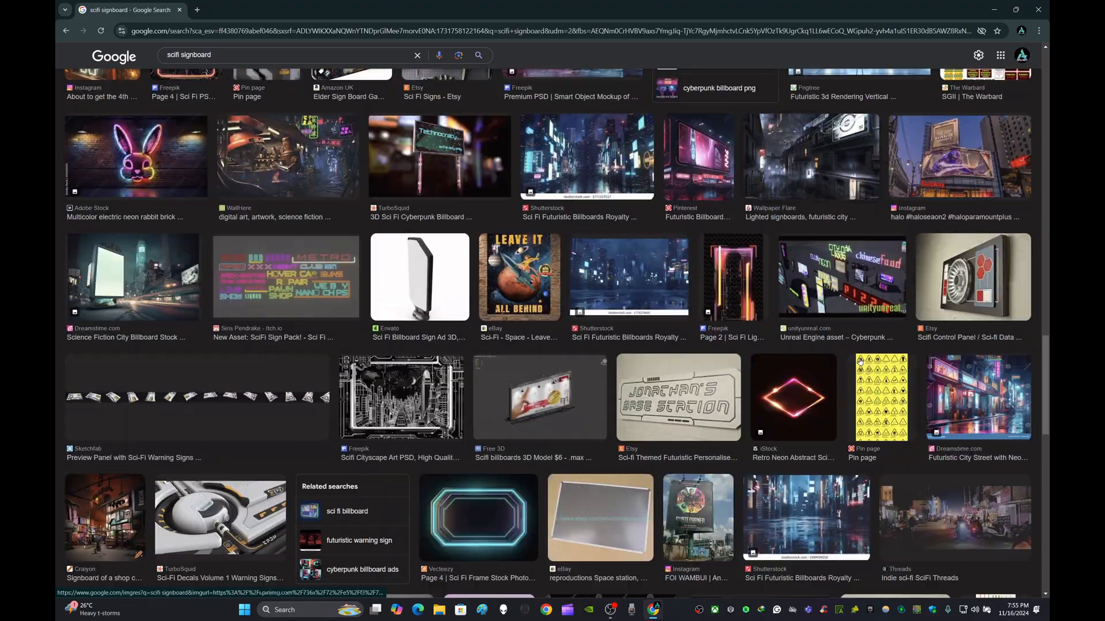
pyautogui.scroll(-4, 859, 366)
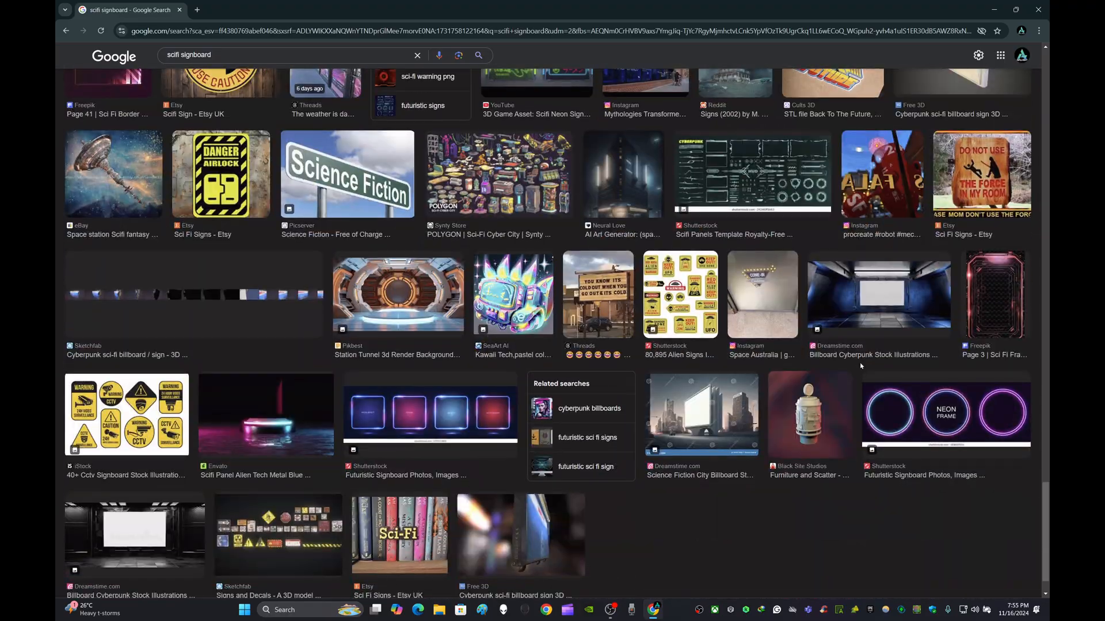
pyautogui.scroll(12, 543, 274)
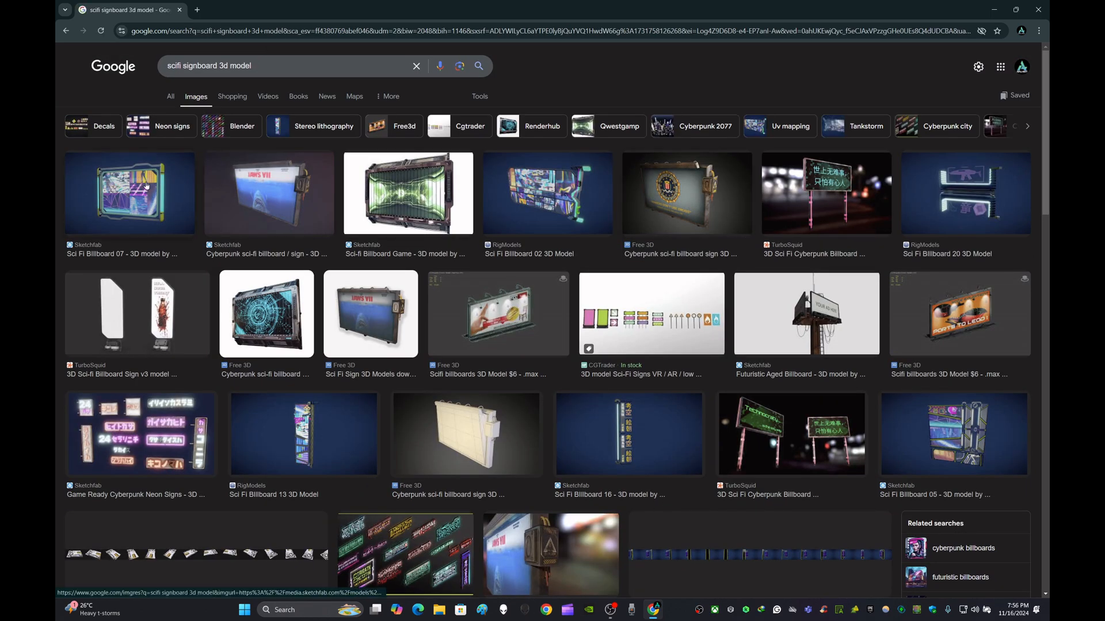
# Step: Preview the Sci Fi Billboard 07, Sci Fi Billboard 20 and Sci-fi Billboard Sign v3 images from the search results
pyautogui.click(134, 180)
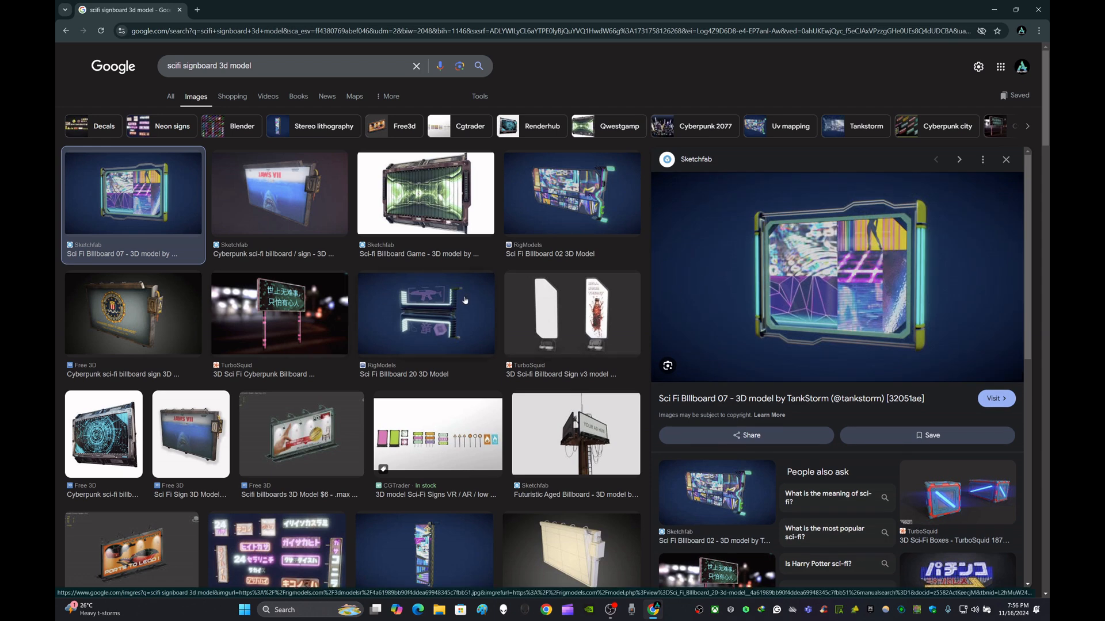
pyautogui.click(432, 317)
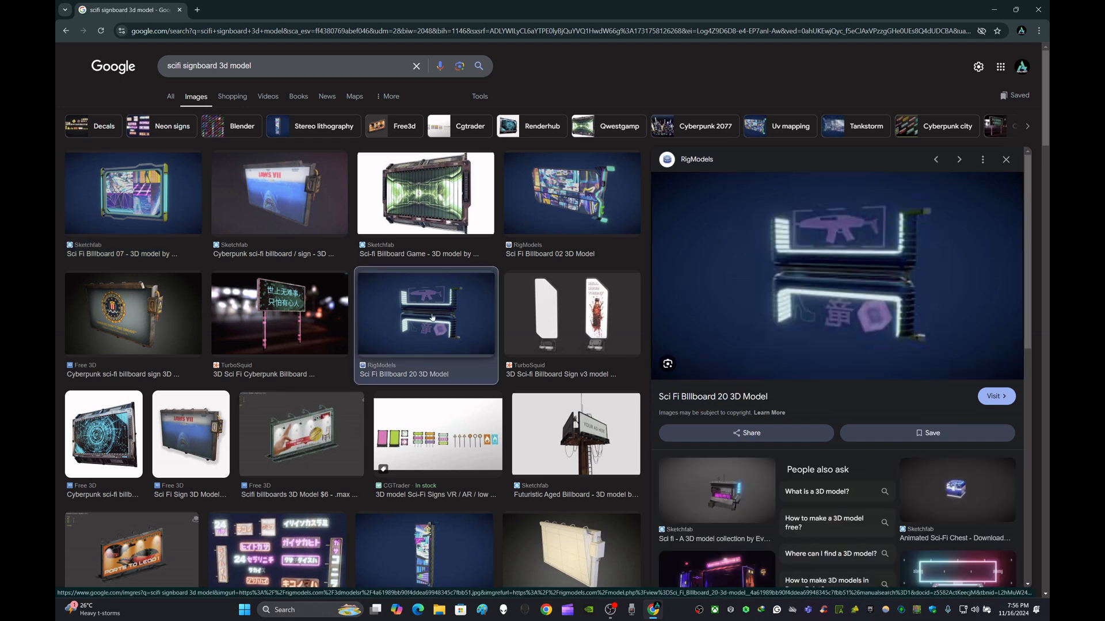
pyautogui.click(307, 448)
pyautogui.click(563, 310)
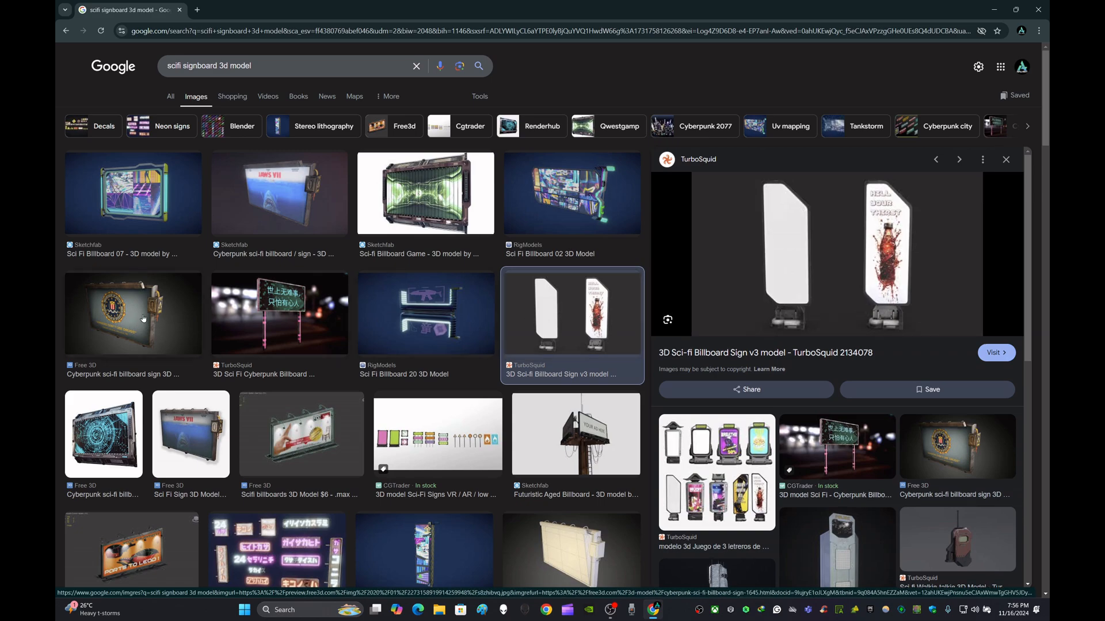
# Step: Look further down the results and preview the orange "Parts to Lead" billboard, Sci Fi Billboards 05 and 16, and the neon billboard pack for Blender
pyautogui.scroll(-15, 525, 368)
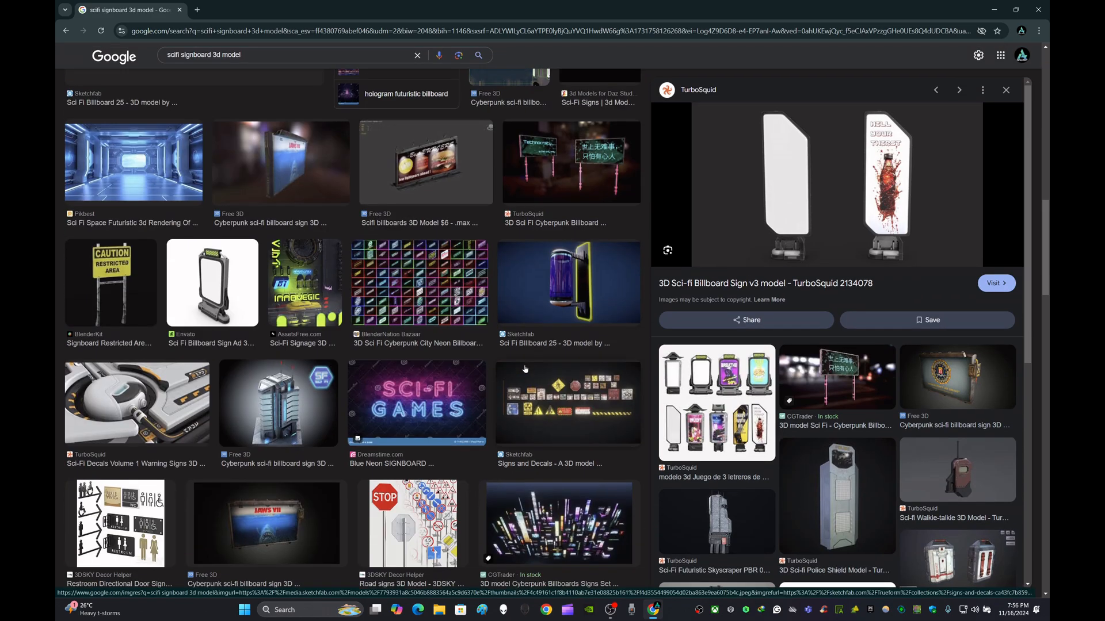
pyautogui.scroll(-5, 525, 369)
pyautogui.scroll(5, 523, 371)
pyautogui.click(119, 220)
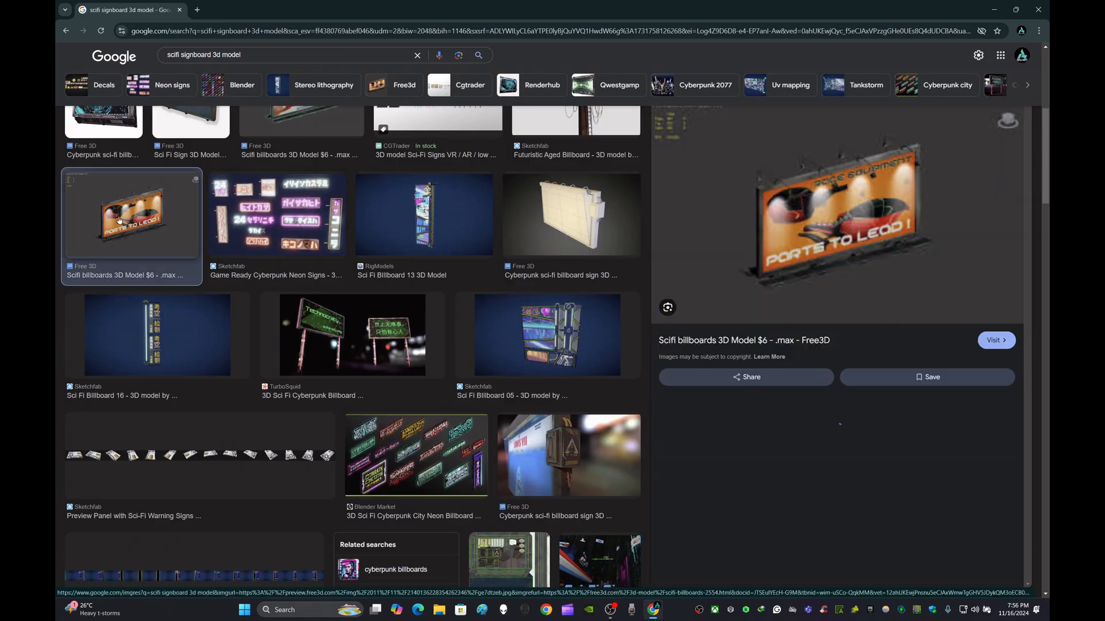
pyautogui.click(352, 335)
pyautogui.click(550, 333)
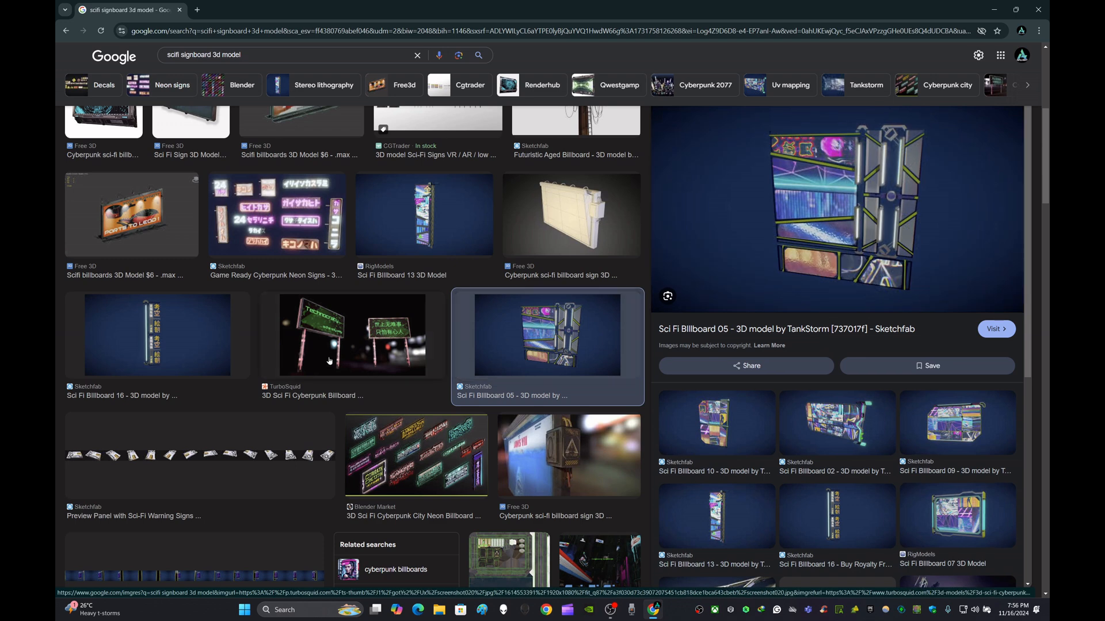
pyautogui.click(352, 335)
pyautogui.click(157, 334)
pyautogui.click(427, 441)
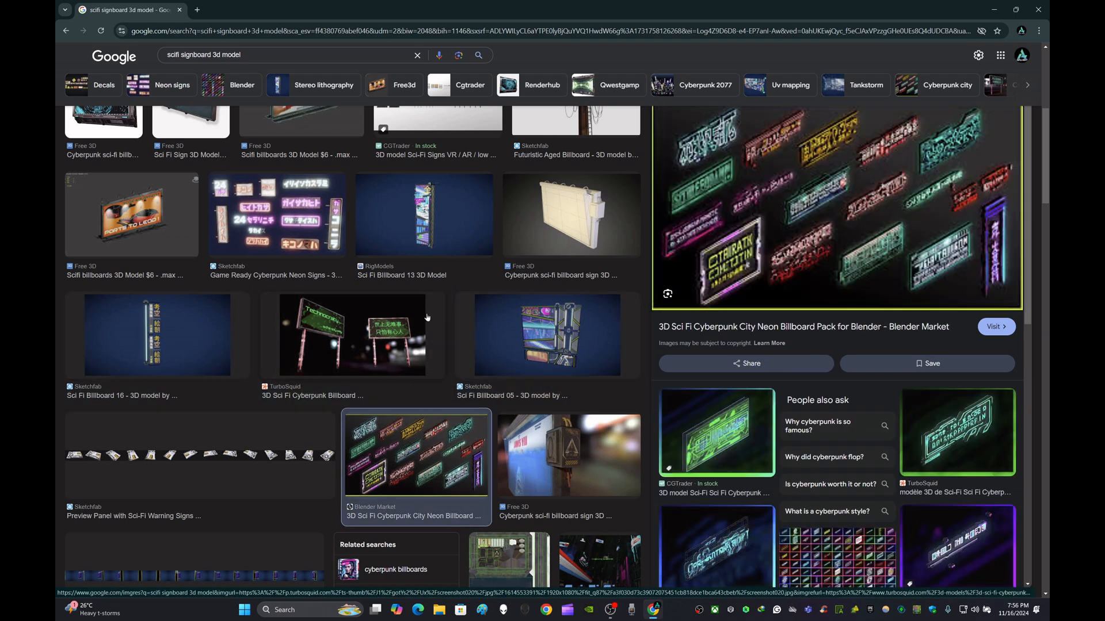
# Step: Preview the first billboard models in the results, ending with Sci Fi Billboard 07, and examine its related images
pyautogui.scroll(6, 427, 317)
pyautogui.click(425, 193)
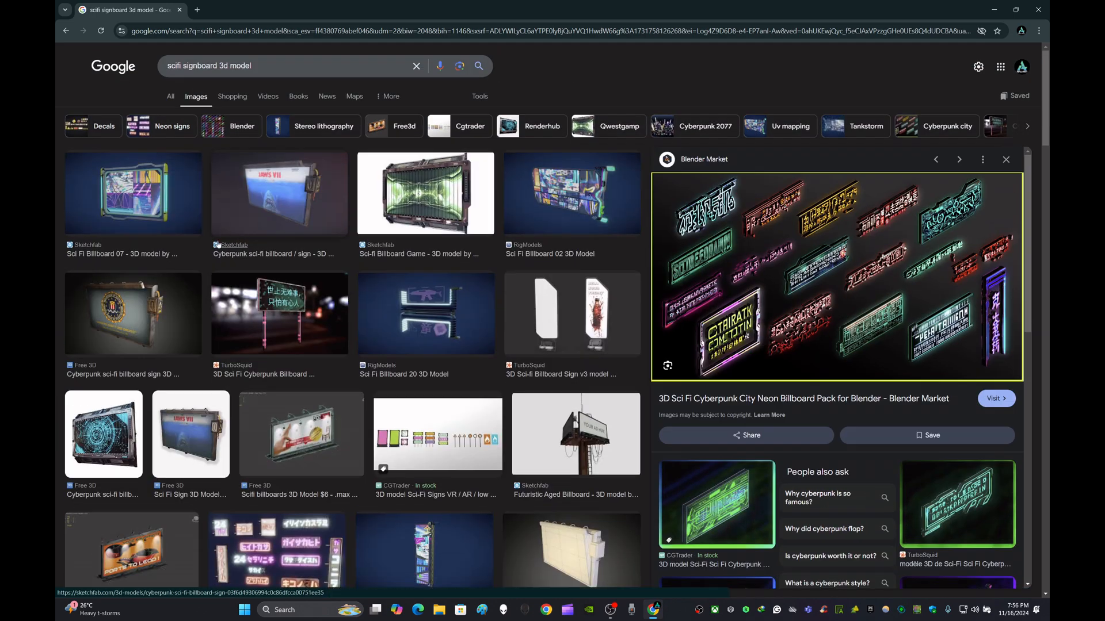
pyautogui.click(271, 201)
pyautogui.click(158, 184)
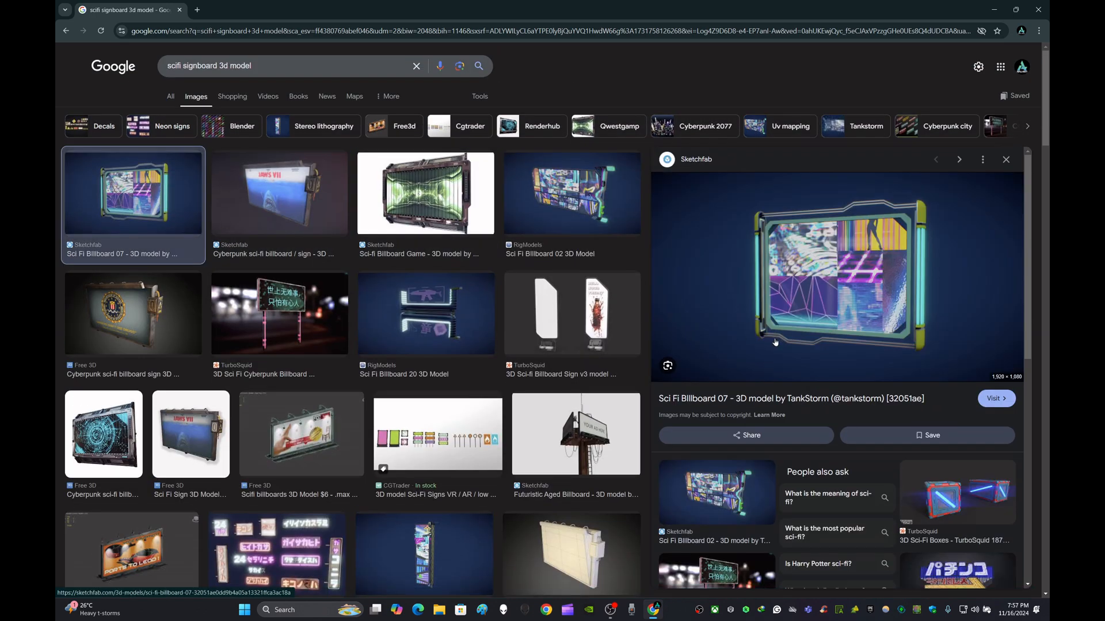
pyautogui.scroll(-3, 760, 409)
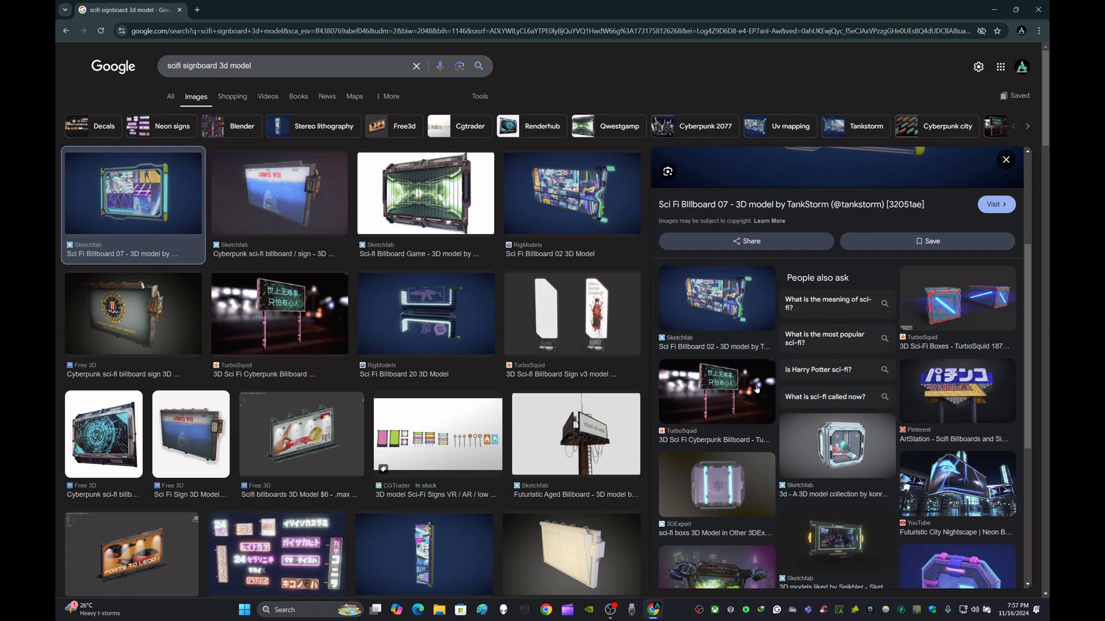
pyautogui.scroll(3, 757, 390)
pyautogui.scroll(-5, 757, 389)
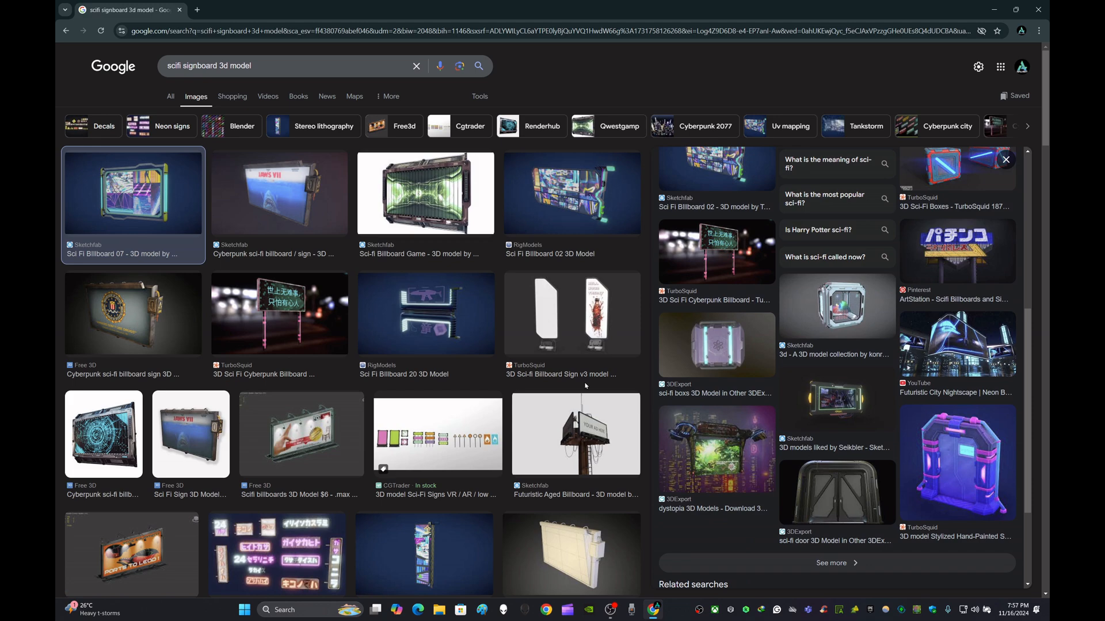
pyautogui.scroll(-8, 542, 434)
pyautogui.scroll(6, 552, 345)
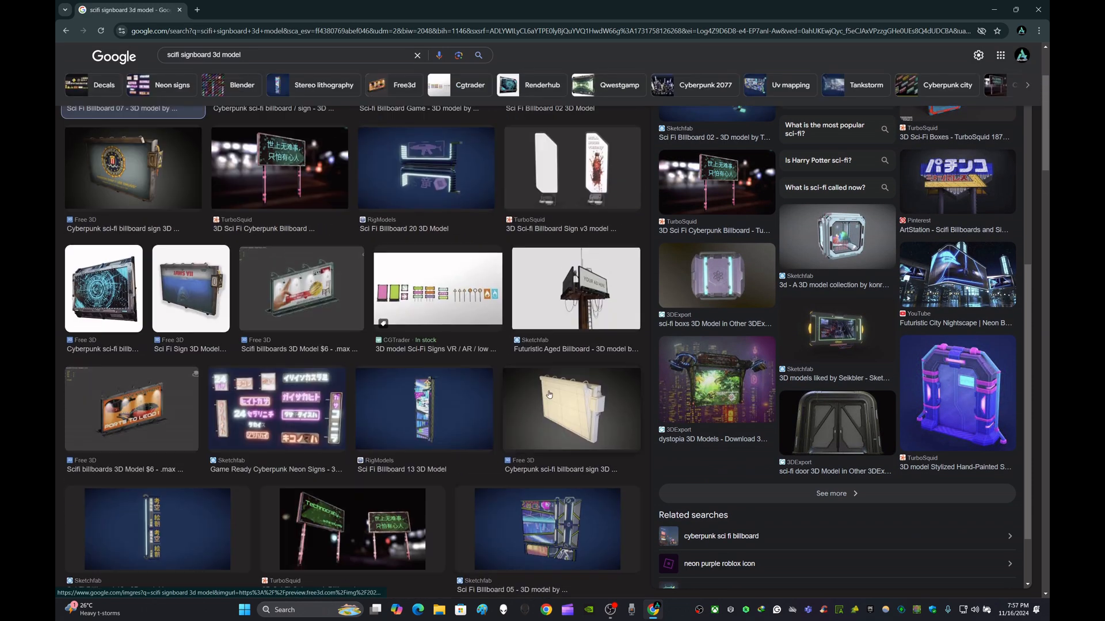
# Step: Preview the Sci-fi Billboard Sign v3 model again and look through its related images
pyautogui.click(572, 173)
pyautogui.scroll(-3, 868, 505)
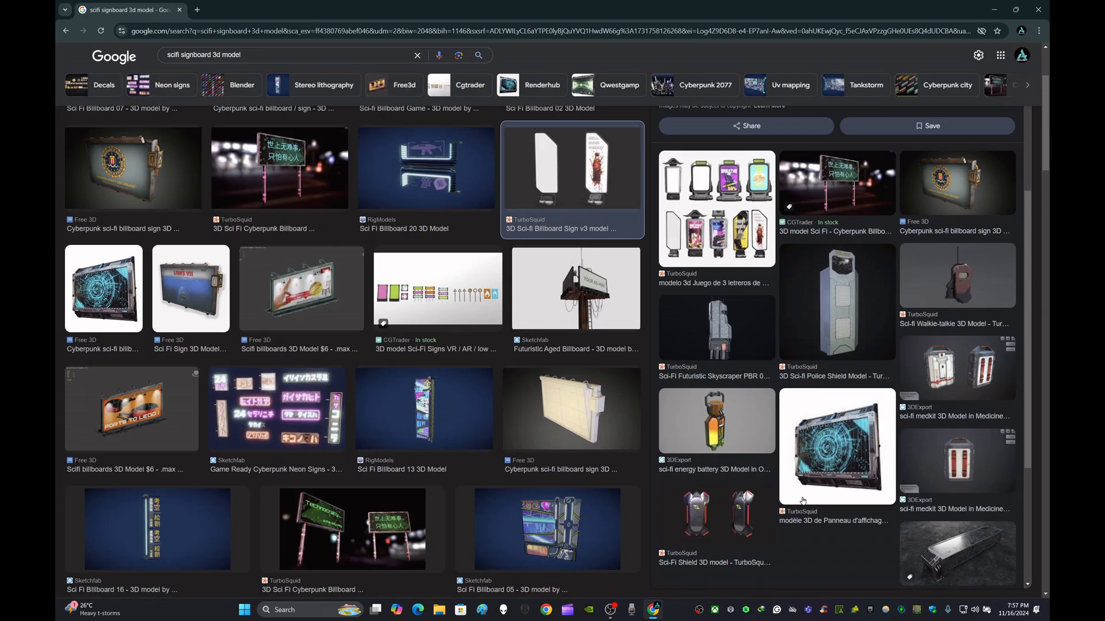
pyautogui.scroll(-4, 803, 500)
pyautogui.scroll(6, 802, 500)
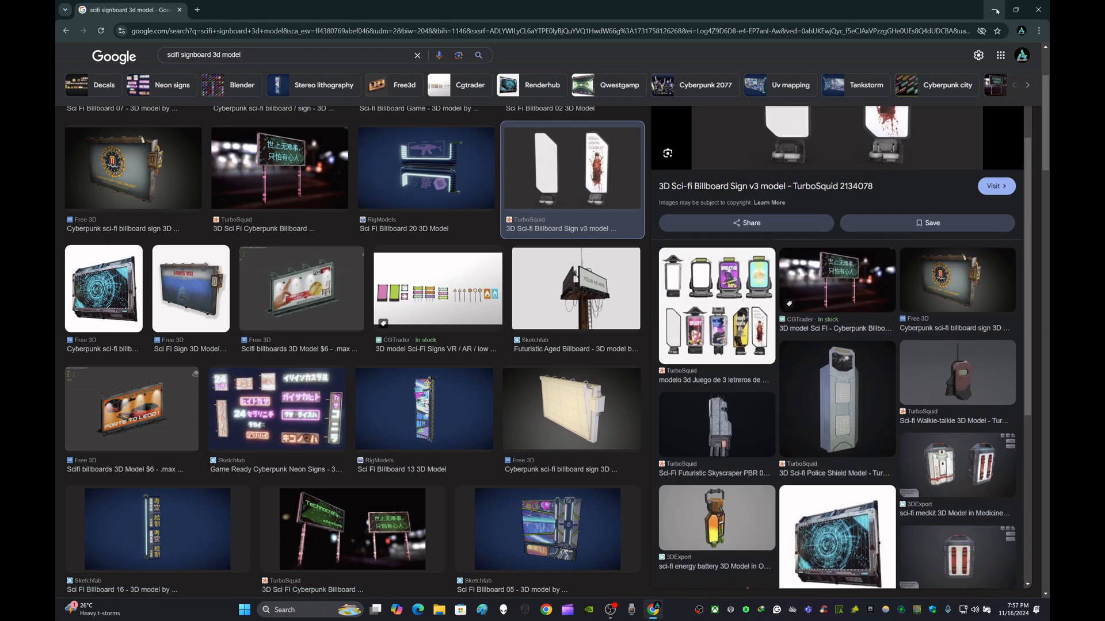
# Step: Launch 3ds Max 2014 from the desktop and return to the browser's image results
pyautogui.click(994, 10)
pyautogui.doubleClick(72, 264)
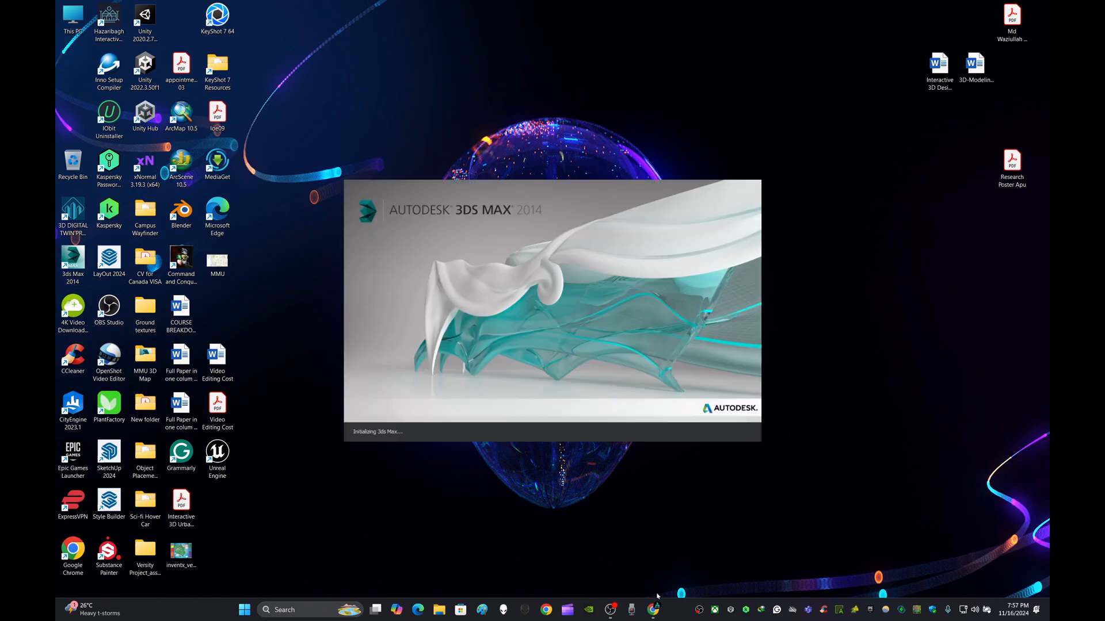
pyautogui.moveTo(608, 615)
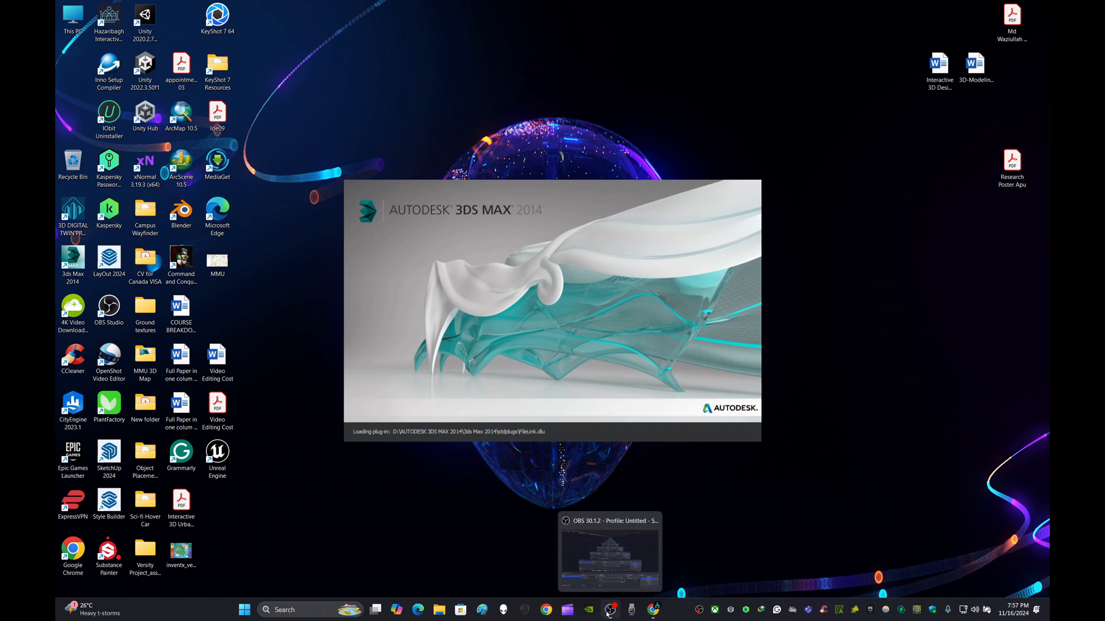
pyautogui.click(654, 611)
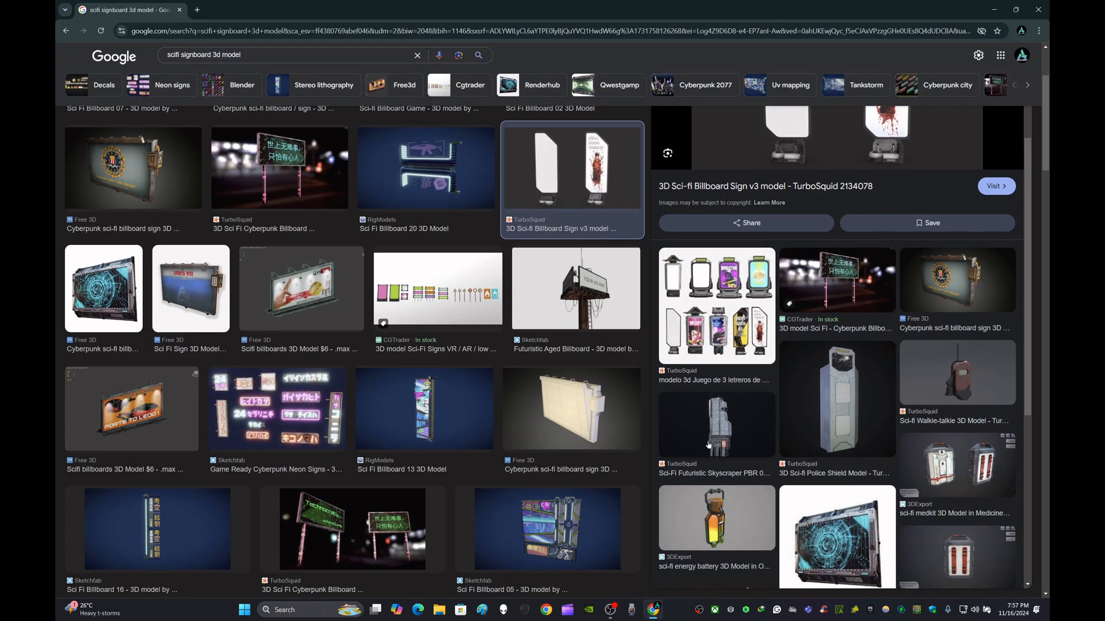
# Step: Look through more results, previewing Sci Fi Billboard 13, the sci-fi ring from RenderHub and two futuristic building models
pyautogui.click(457, 403)
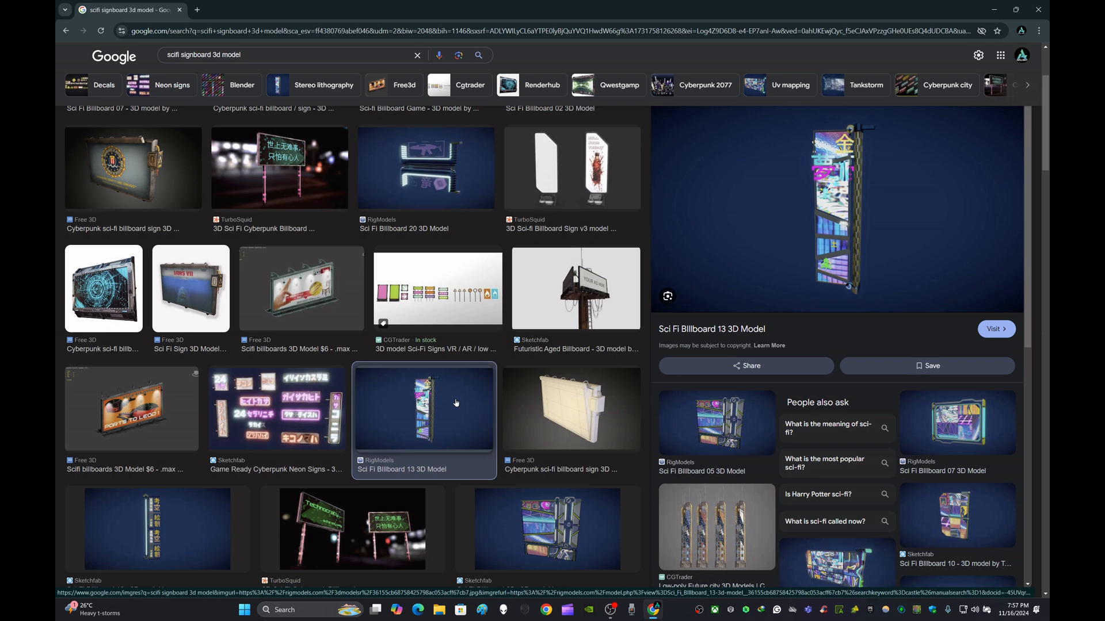
pyautogui.scroll(-10, 563, 433)
pyautogui.scroll(-15, 563, 433)
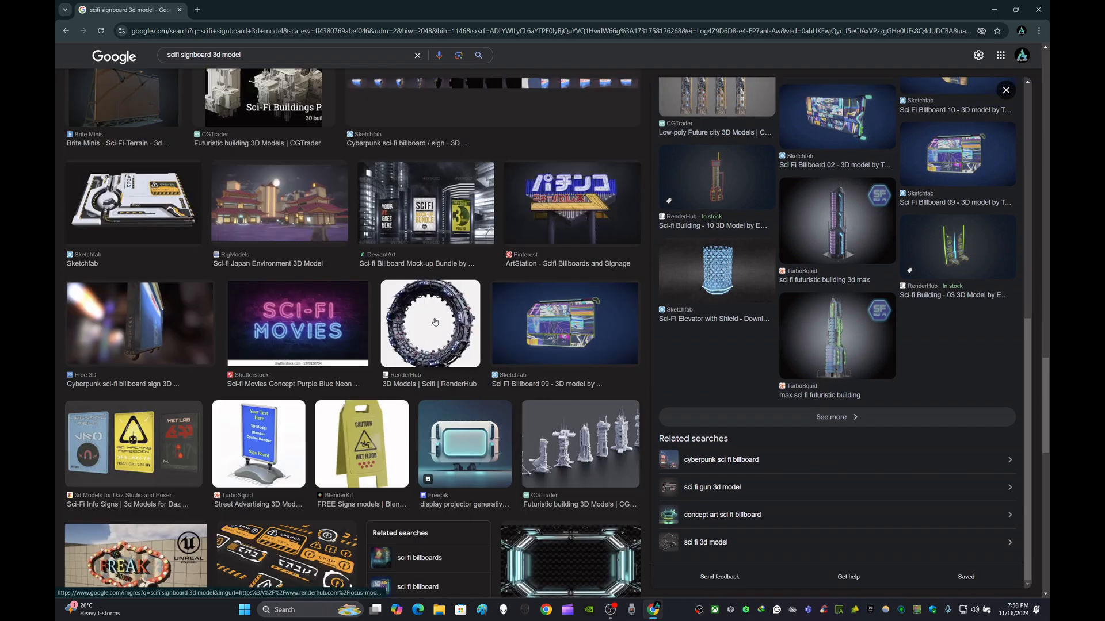
pyautogui.click(434, 323)
pyautogui.scroll(15, 508, 463)
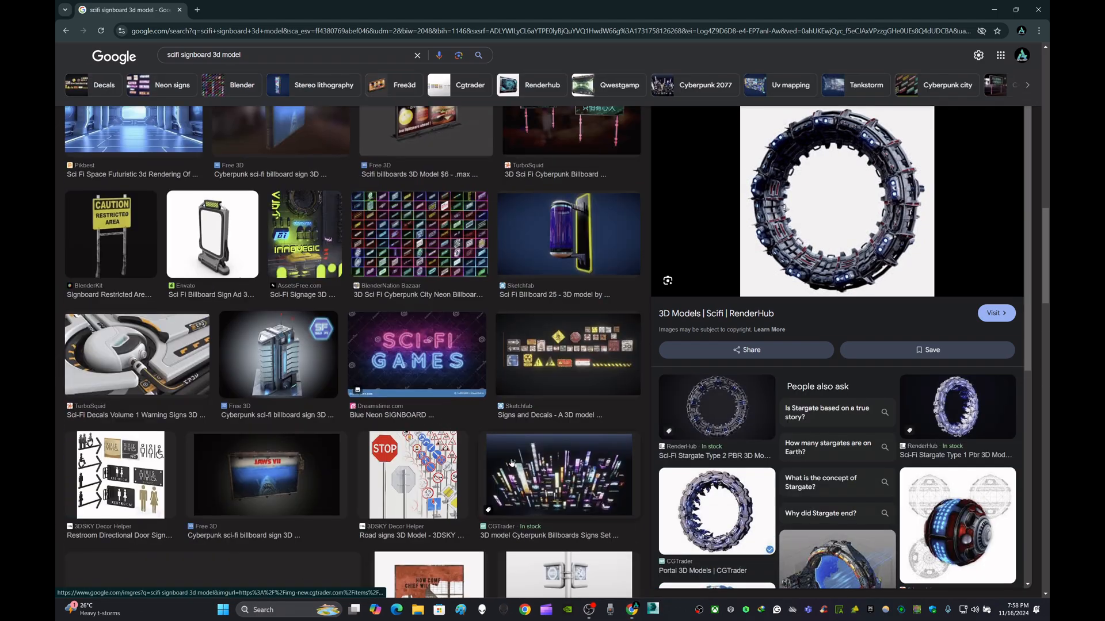
pyautogui.click(278, 355)
pyautogui.scroll(10, 633, 507)
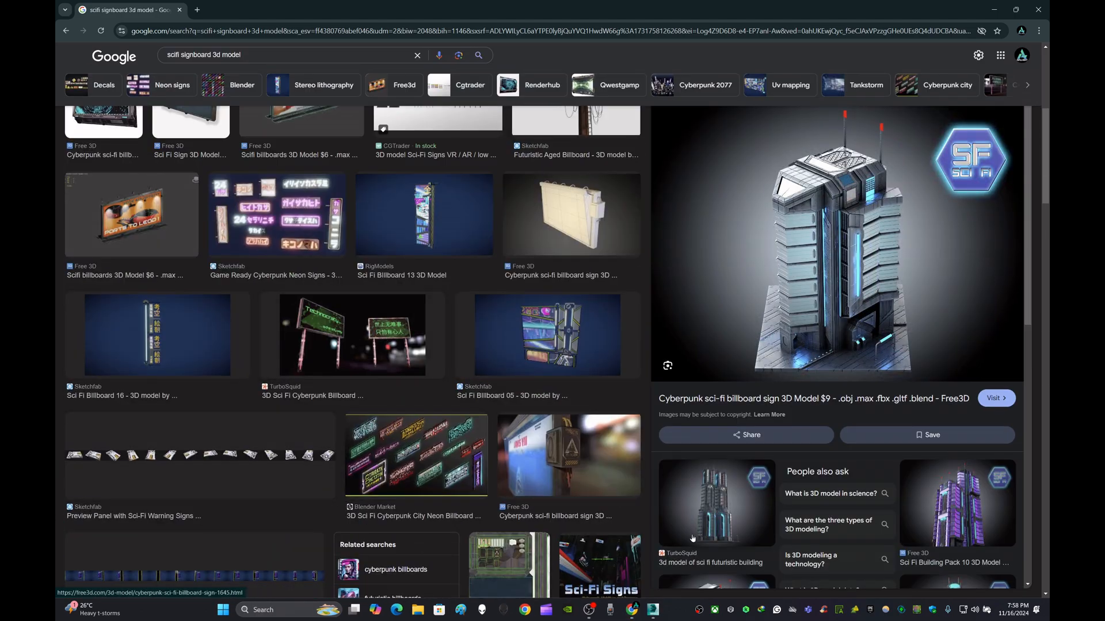
pyautogui.click(729, 516)
# Step: Return to the first results and preview the post-mounted cyberpunk billboard, Sci Fi Billboard 20 and the green Sci-fi Billboard Game model
pyautogui.scroll(6, 357, 445)
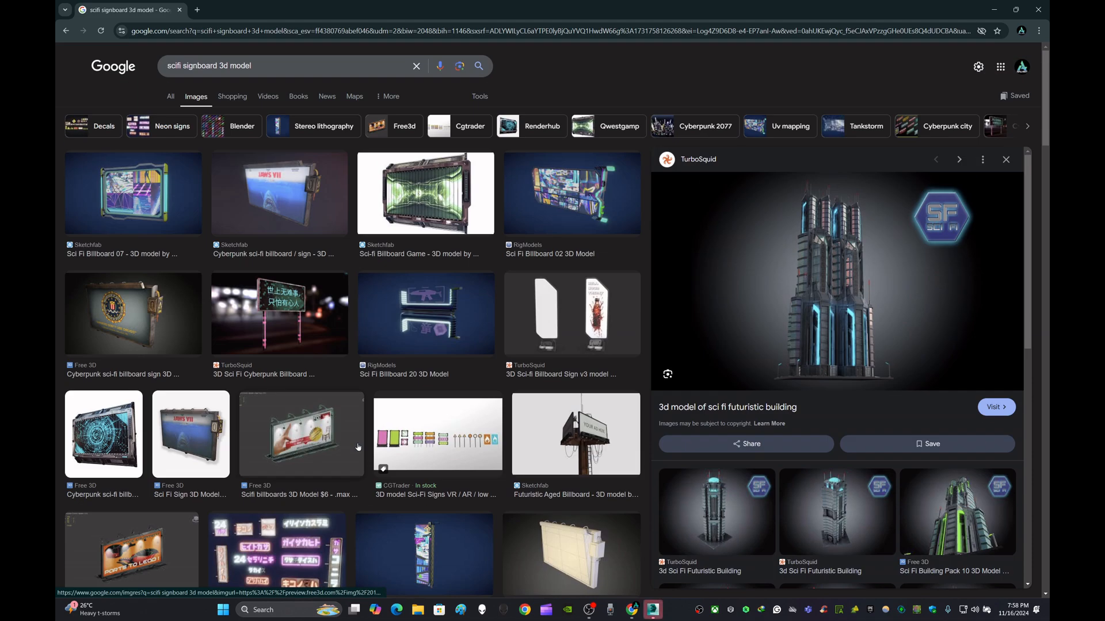
pyautogui.click(282, 316)
pyautogui.click(426, 316)
pyautogui.click(436, 213)
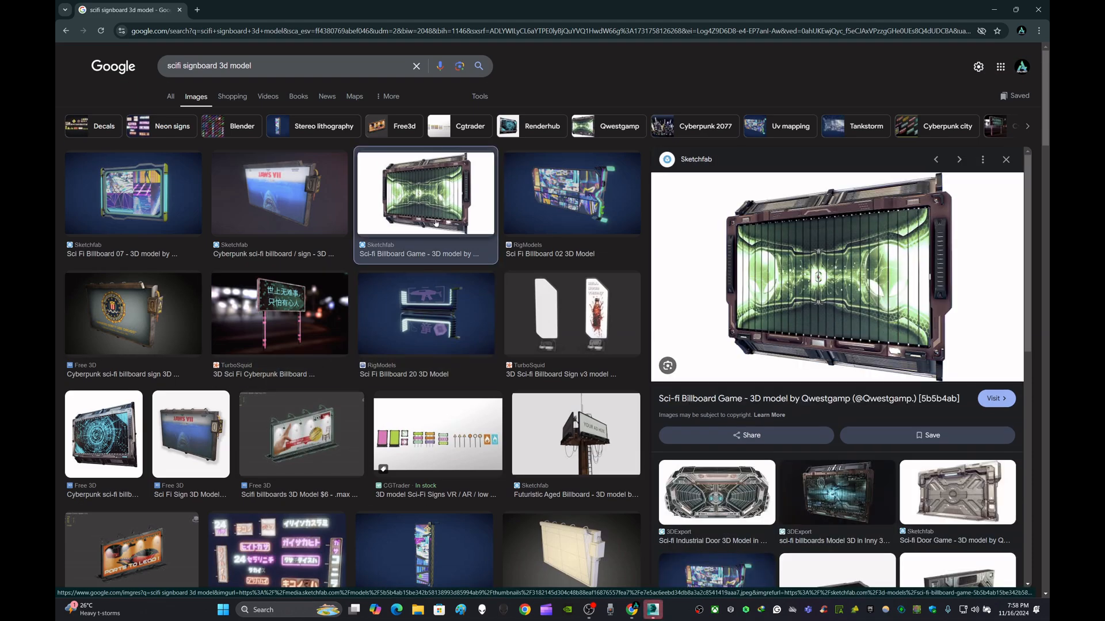
# Step: Switch to 3ds Max, maximize the Perspective viewport and create a flat square box about 2.4 m wide near the grid centre
pyautogui.click(994, 7)
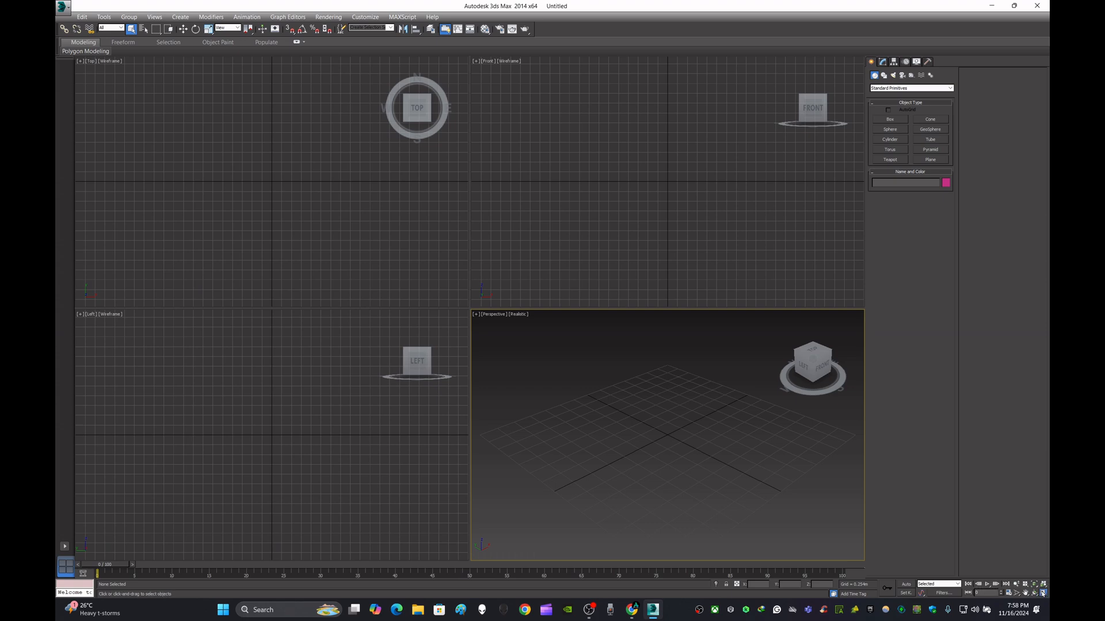
pyautogui.hotkey('alt', 'w')
pyautogui.click(883, 75)
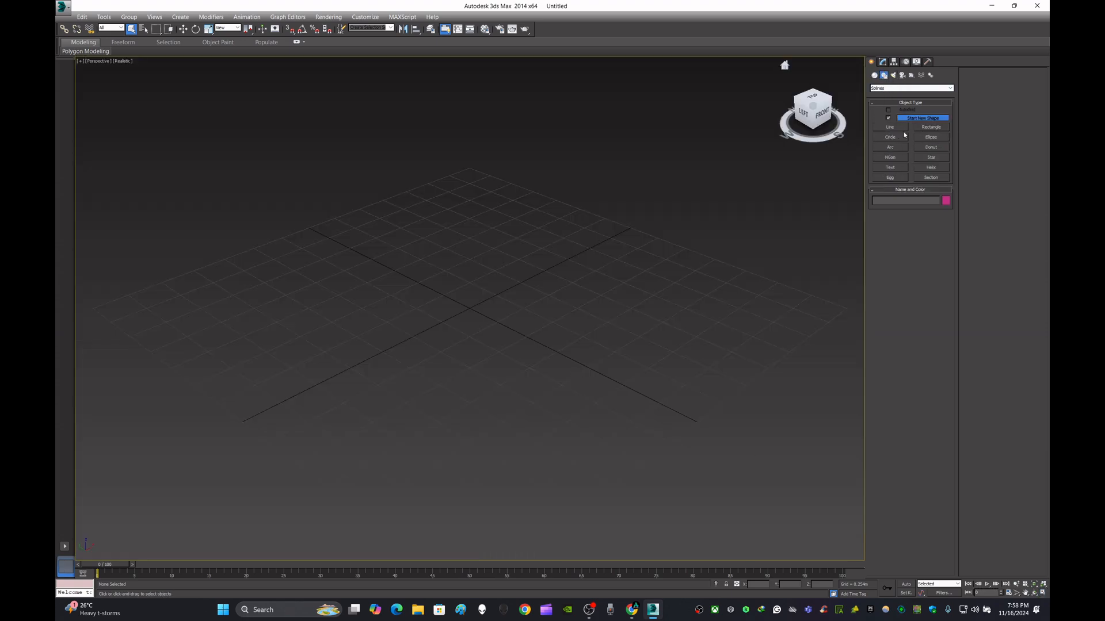
pyautogui.click(874, 75)
pyautogui.click(889, 119)
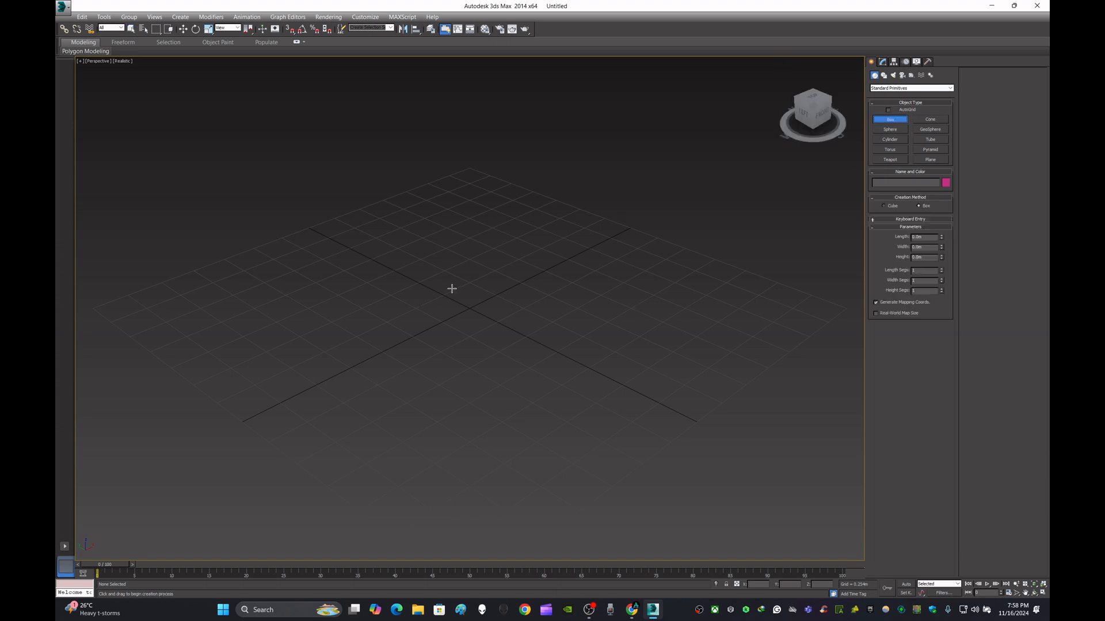
pyautogui.keyDown('ctrl'); pyautogui.moveTo(455, 275); pyautogui.dragTo(560, 360); pyautogui.keyUp('ctrl')
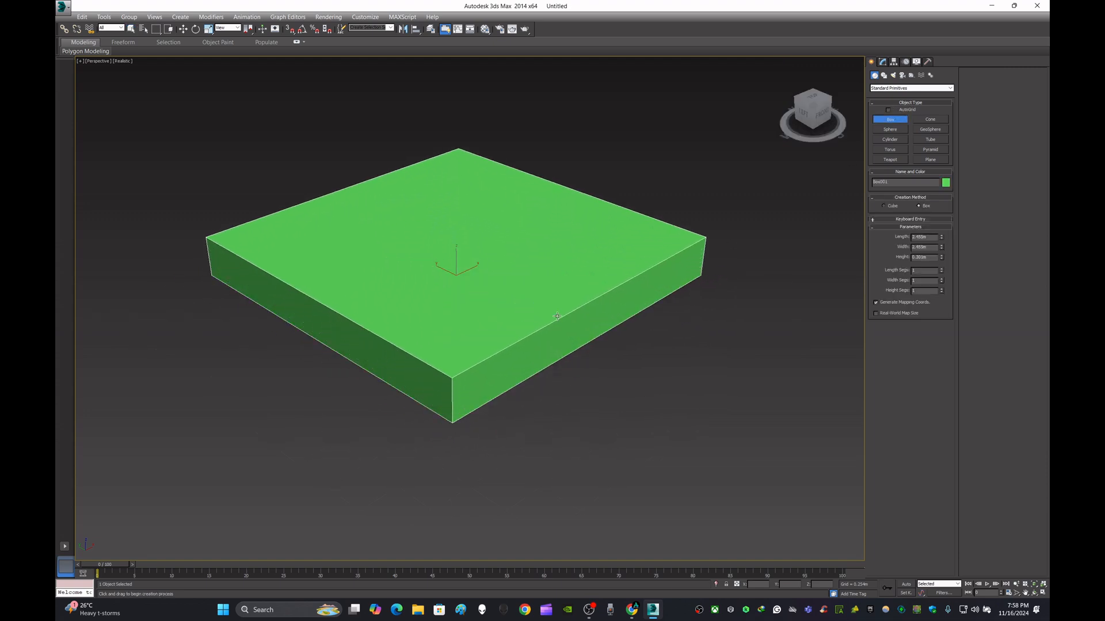
pyautogui.press('w')
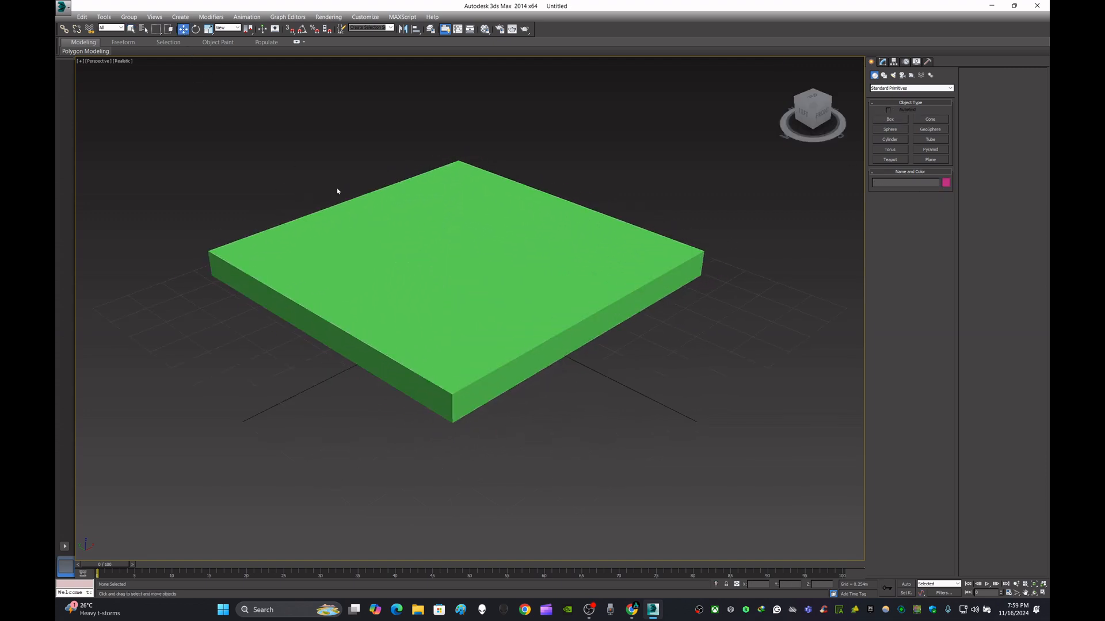
# Step: Assign the grey 01 - Default material to the box and close the Material Editor
pyautogui.scroll(-2, 322, 178)
pyautogui.moveTo(444, 243); pyautogui.dragTo(533, 266, button='middle')
pyautogui.moveTo(533, 266)
pyautogui.keyDown('alt'); pyautogui.mouseDown(button='middle')
pyautogui.moveTo(545, 328)
pyautogui.moveTo(545, 281)
pyautogui.moveTo(531, 282)
pyautogui.mouseUp(button='middle'); pyautogui.keyUp('alt')
pyautogui.scroll(3, 530, 324)
pyautogui.press('m')
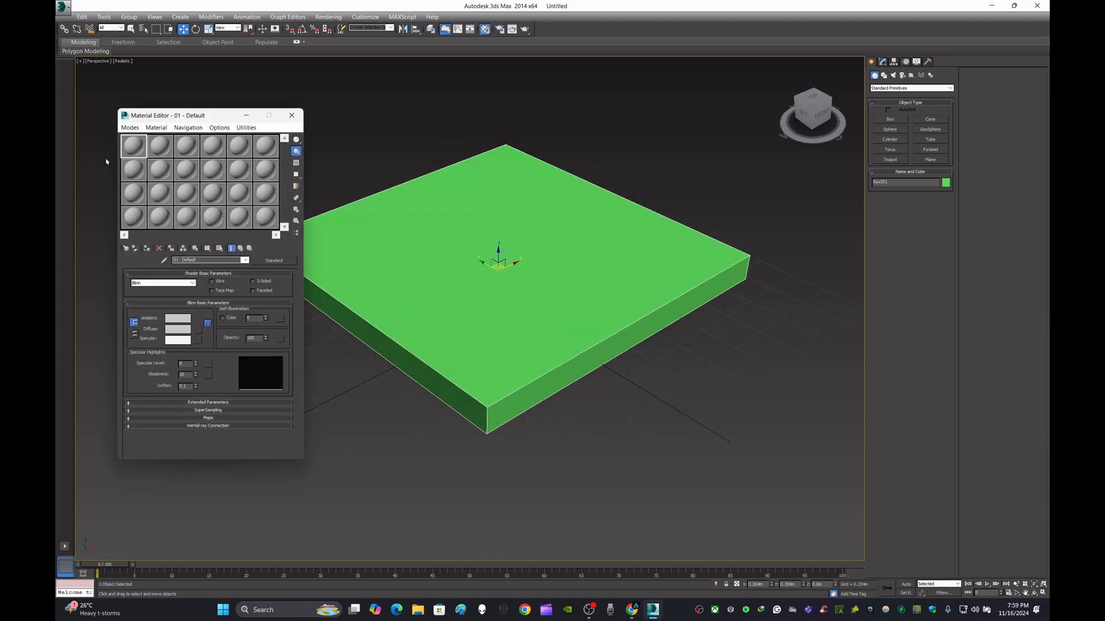
pyautogui.moveTo(437, 232); pyautogui.dragTo(438, 234)
pyautogui.click(292, 115)
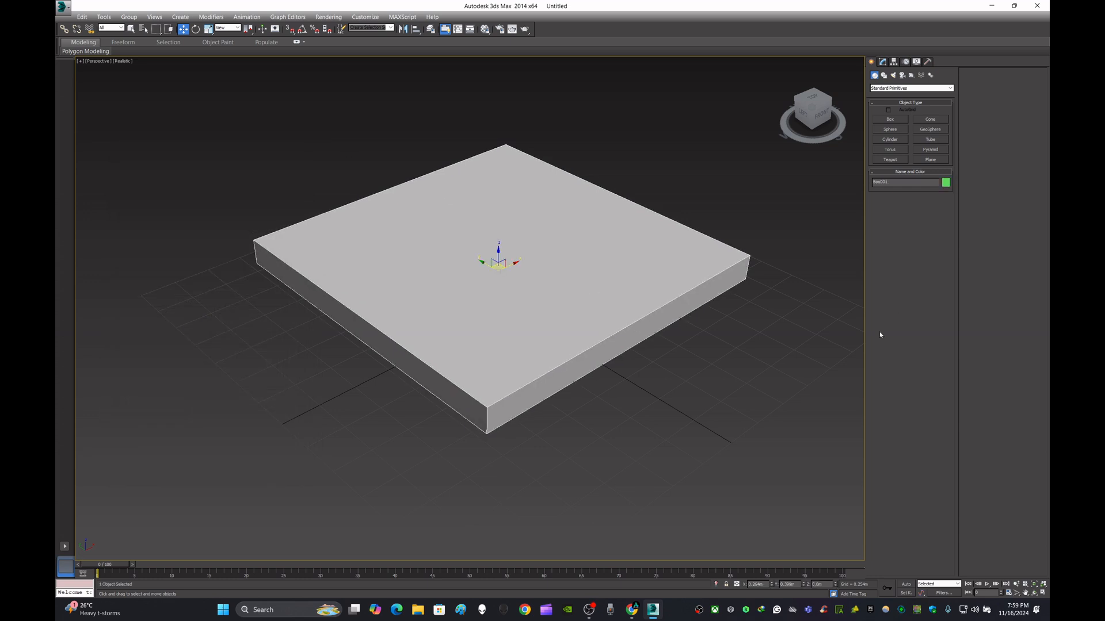
# Step: Set the box's object colour to black and turn on edged faces in the Perspective viewport
pyautogui.click(945, 183)
pyautogui.click(610, 350)
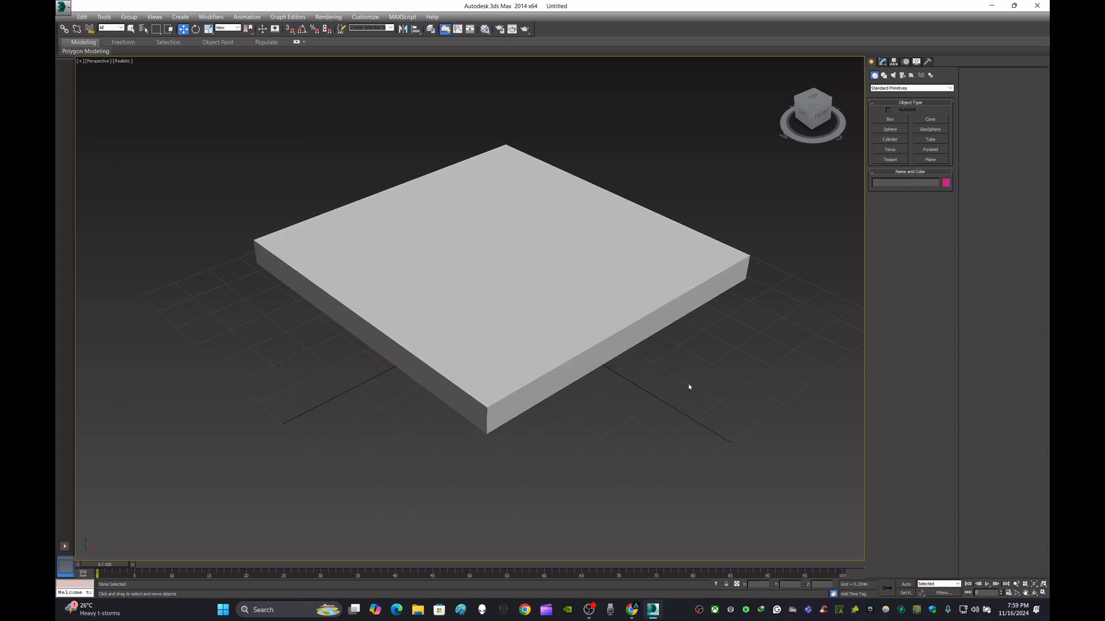
pyautogui.click(725, 440)
pyautogui.click(630, 328)
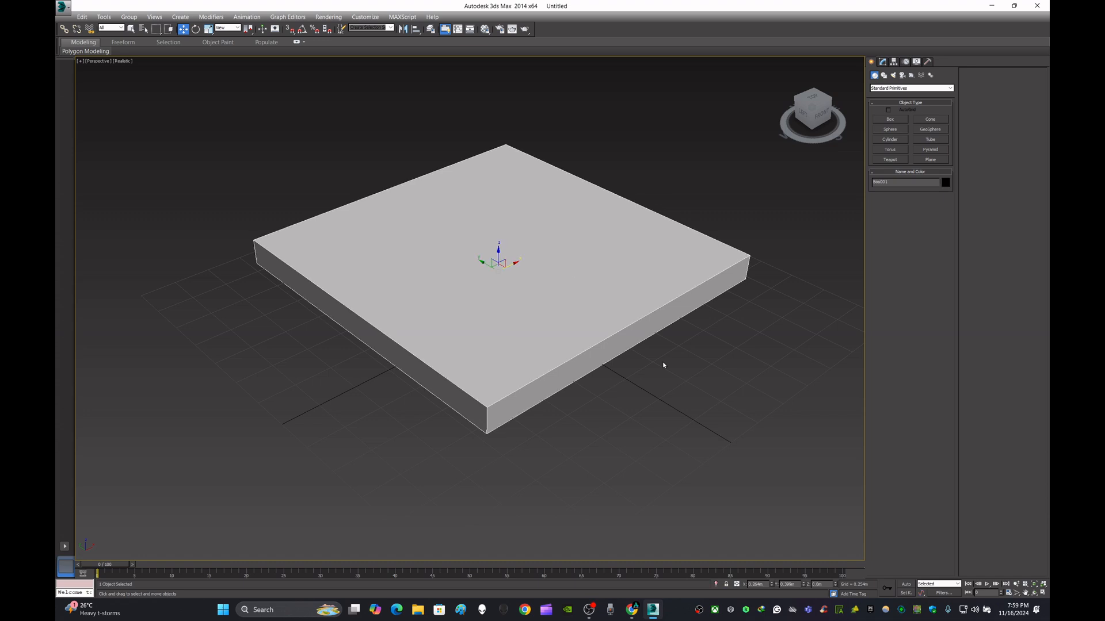
pyautogui.scroll(5, 663, 365)
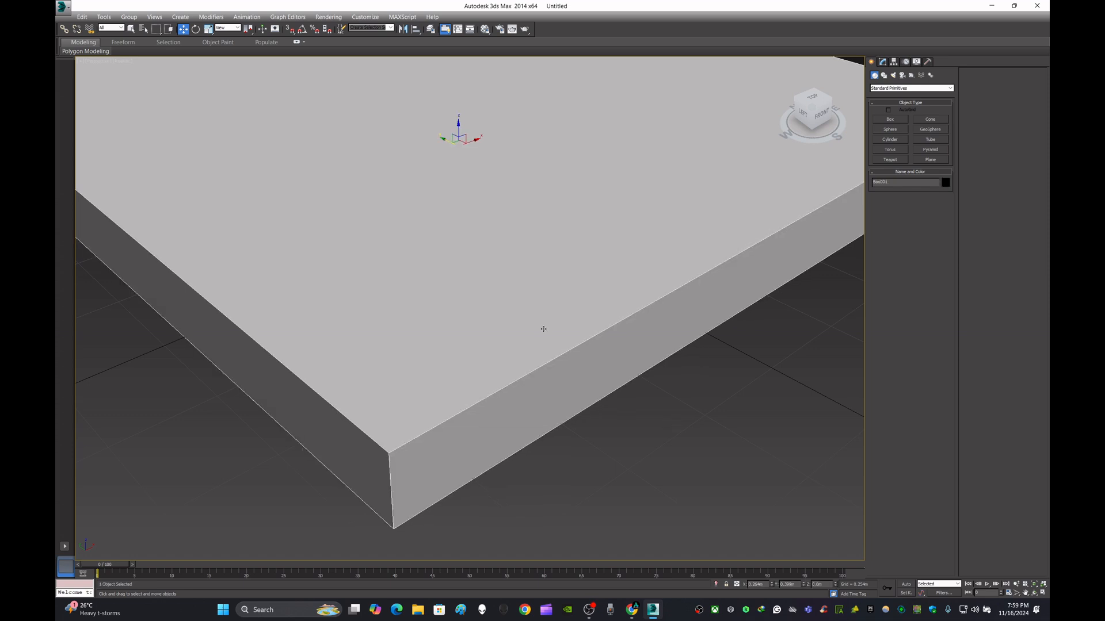
pyautogui.scroll(-6, 645, 461)
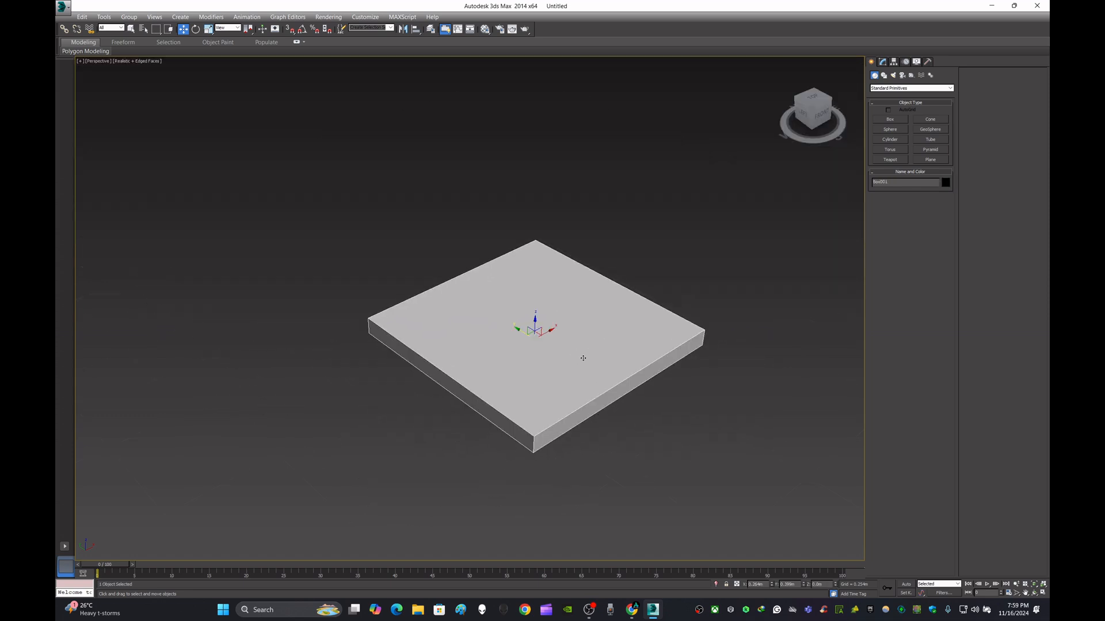
pyautogui.scroll(2, 583, 359)
# Step: Convert the box to an Editable Poly and enter polygon editing
pyautogui.rightClick(582, 359)
pyautogui.moveTo(637, 444)
pyautogui.click(717, 451)
pyautogui.keyDown('alt'); pyautogui.moveTo(717, 451); pyautogui.dragTo(754, 422, button='middle'); pyautogui.keyUp('alt')
pyautogui.click(911, 179)
pyautogui.click(391, 431)
pyautogui.click(679, 443)
# Step: Select the vertical edges at two opposite corners of the box and chamfer them to cut the corners
pyautogui.click(892, 179)
pyautogui.click(488, 478)
pyautogui.keyDown('alt'); pyautogui.moveTo(467, 254); pyautogui.dragTo(477, 280, button='middle'); pyautogui.keyUp('alt')
pyautogui.scroll(-4, 535, 281)
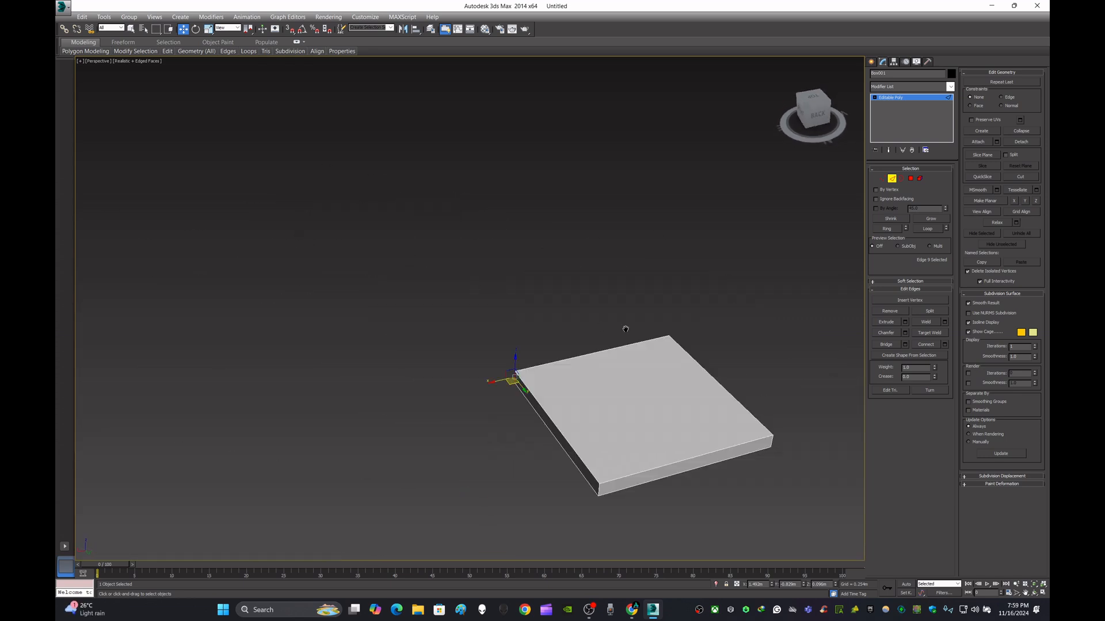
pyautogui.keyDown('alt'); pyautogui.moveTo(628, 334); pyautogui.dragTo(506, 456, button='middle'); pyautogui.keyUp('alt')
pyautogui.scroll(3, 419, 406)
pyautogui.keyDown('alt'); pyautogui.moveTo(423, 404); pyautogui.dragTo(534, 436, button='middle'); pyautogui.keyUp('alt')
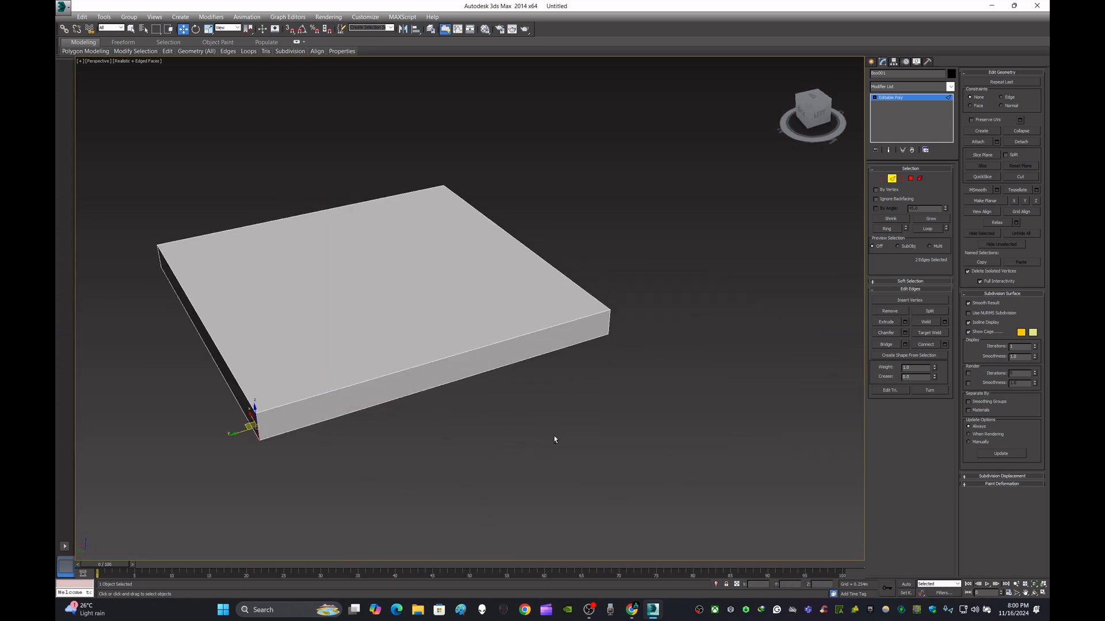
pyautogui.moveTo(475, 313); pyautogui.dragTo(487, 267)
pyautogui.click(473, 346)
pyautogui.keyDown('alt'); pyautogui.moveTo(499, 355); pyautogui.dragTo(702, 415, button='middle'); pyautogui.keyUp('alt')
# Step: Chamfer the vertical edges at the other two opposite corners with a larger cut than the first pair
pyautogui.click(669, 478)
pyautogui.click(450, 471)
pyautogui.keyDown('alt'); pyautogui.moveTo(731, 340); pyautogui.dragTo(581, 328, button='middle'); pyautogui.keyUp('alt')
pyautogui.moveTo(748, 368); pyautogui.dragTo(365, 357, button='middle')
pyautogui.keyDown('ctrl'); pyautogui.click(315, 367); pyautogui.keyUp('ctrl')
pyautogui.press('z')
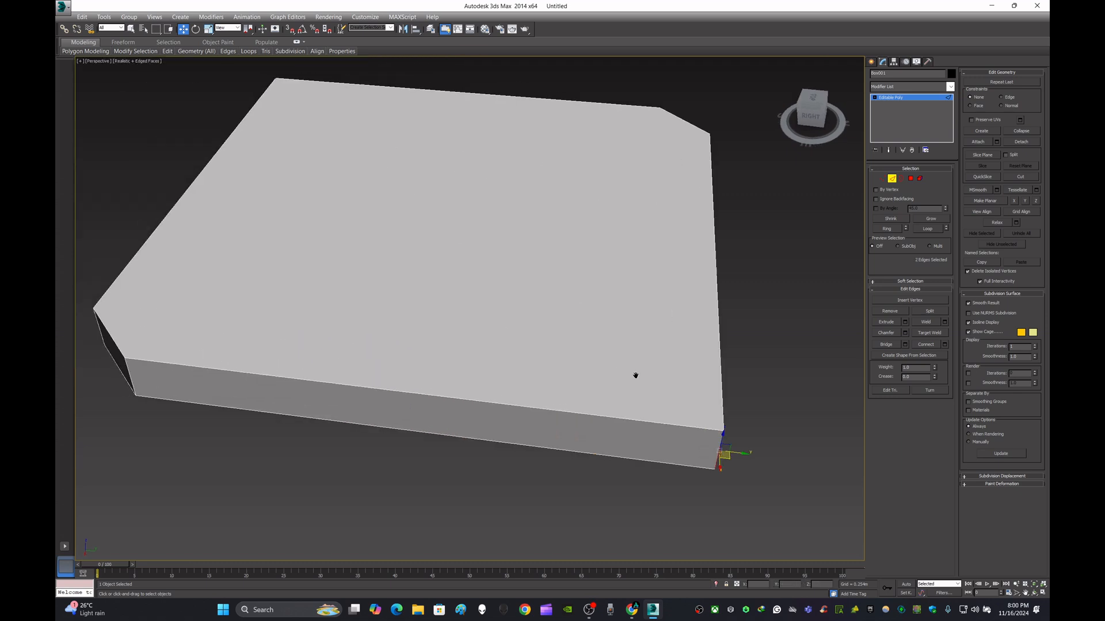
pyautogui.click(904, 332)
pyautogui.moveTo(475, 312); pyautogui.dragTo(472, 250)
pyautogui.click(473, 347)
pyautogui.keyDown('alt'); pyautogui.moveTo(475, 347); pyautogui.dragTo(658, 331, button='middle'); pyautogui.keyUp('alt')
pyautogui.press('z')
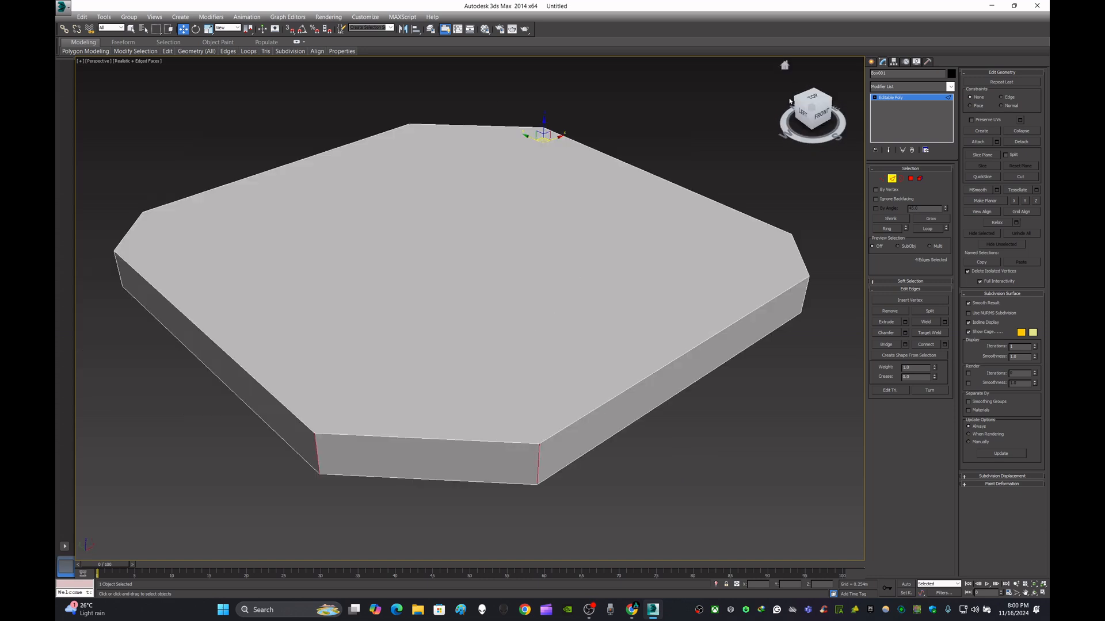
# Step: Convert the chamfered box to an Editable Poly again and reopen its polygon editing
pyautogui.click(871, 62)
pyautogui.keyDown('alt'); pyautogui.moveTo(607, 246); pyautogui.dragTo(651, 234, button='middle'); pyautogui.keyUp('alt')
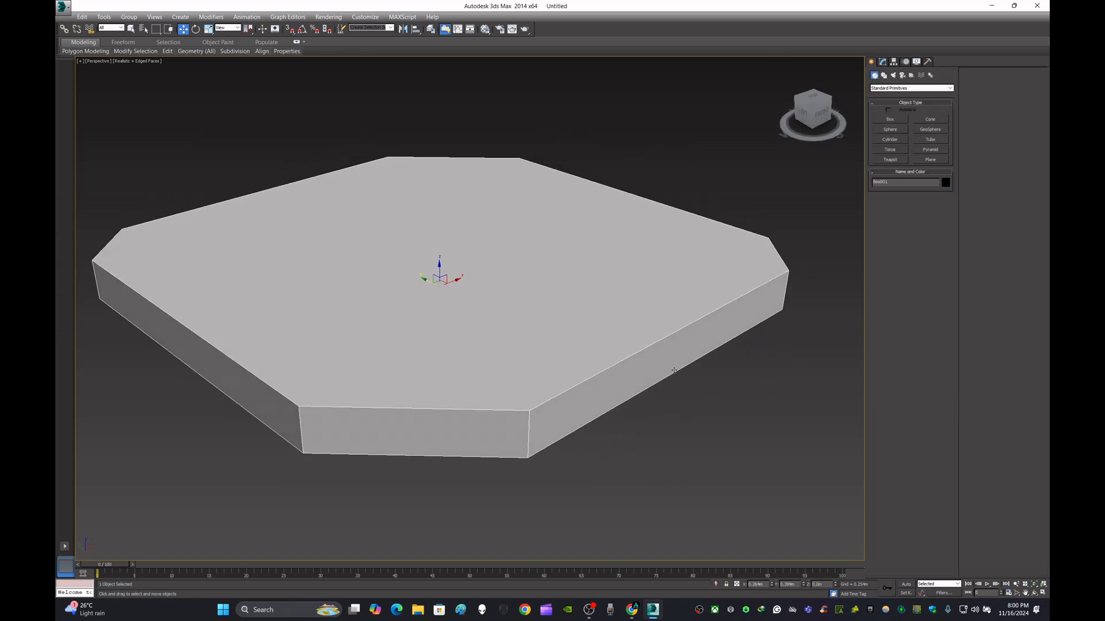
pyautogui.rightClick(612, 289)
pyautogui.moveTo(661, 371)
pyautogui.click(736, 390)
pyautogui.click(910, 179)
pyautogui.click(560, 275)
pyautogui.click(720, 425)
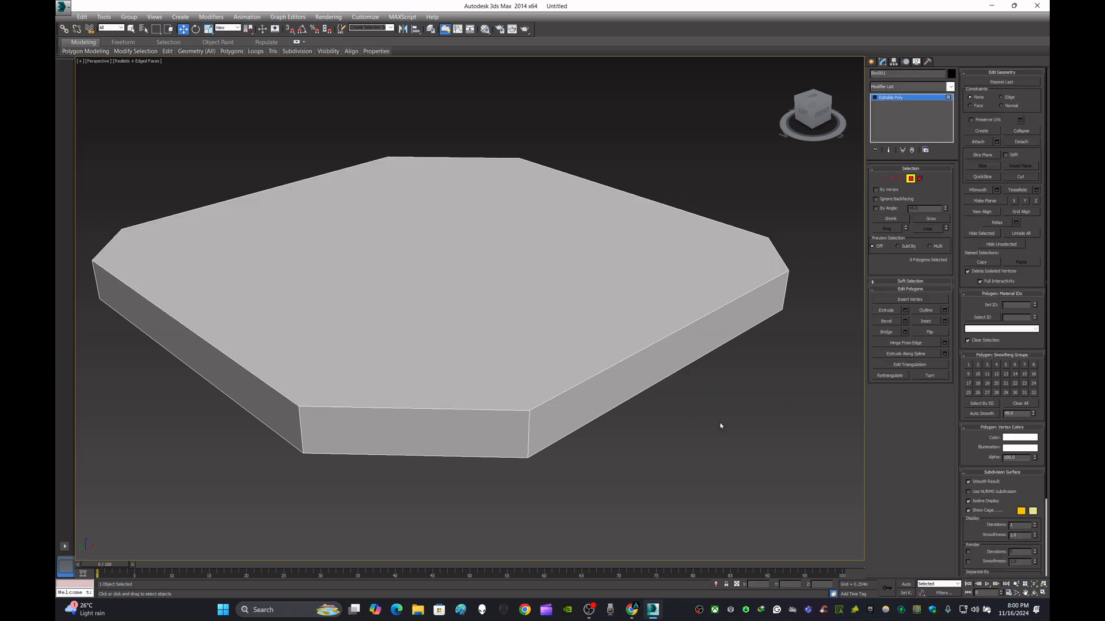
# Step: Select the ring of vertical side edges and connect them with two segments running around the slab
pyautogui.click(891, 180)
pyautogui.click(528, 439)
pyautogui.click(887, 229)
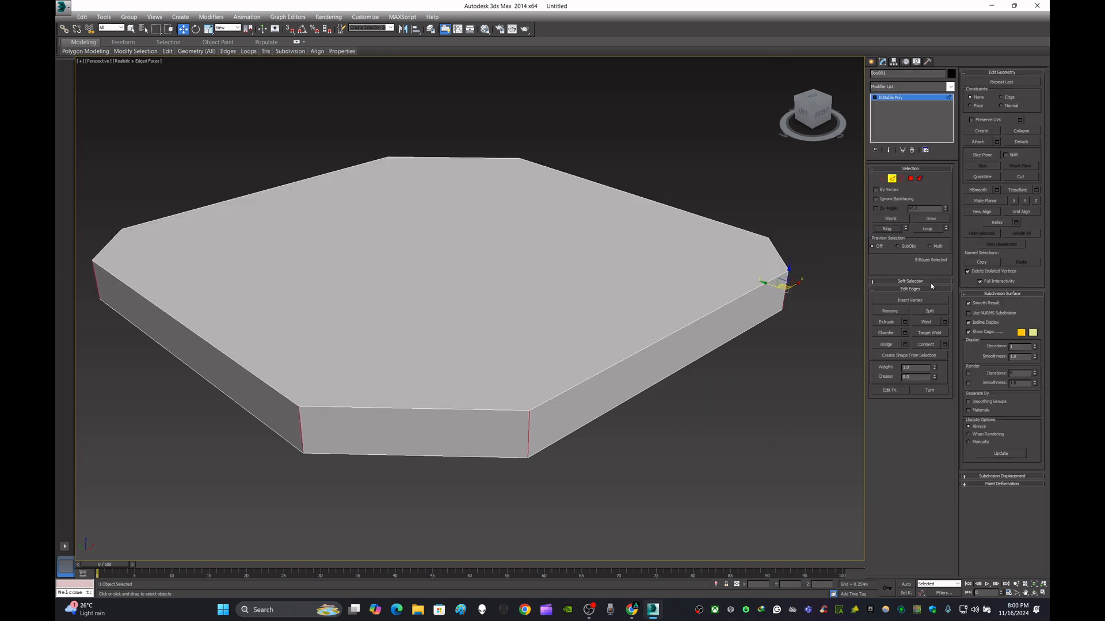
pyautogui.click(944, 345)
pyautogui.moveTo(475, 313); pyautogui.dragTo(475, 309)
pyautogui.click(474, 346)
# Step: Select the middle band of side polygons and extrude it inward to form a groove around the slab
pyautogui.click(529, 447)
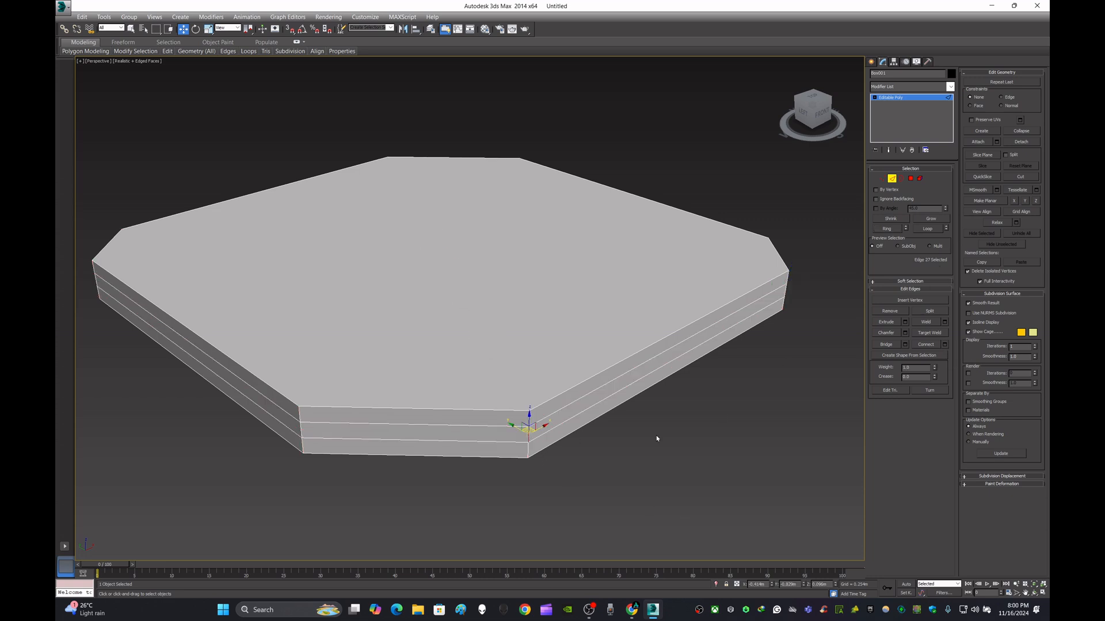
pyautogui.click(889, 230)
pyautogui.keyDown('ctrl'); pyautogui.click(910, 179); pyautogui.keyUp('ctrl')
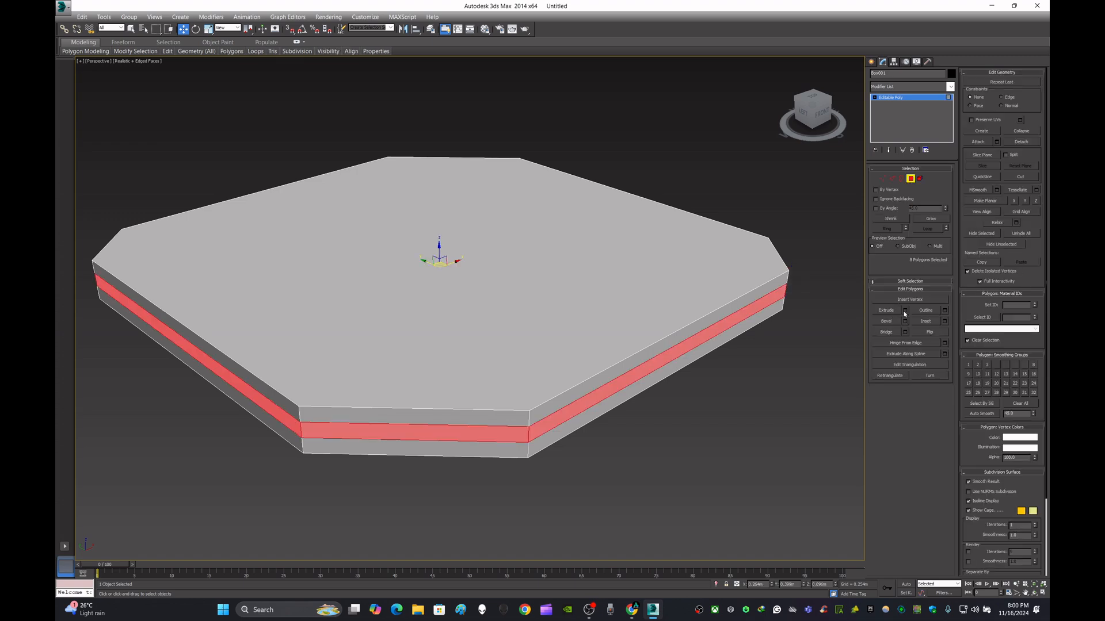
pyautogui.click(904, 311)
pyautogui.click(484, 314)
pyautogui.click(515, 331)
pyautogui.scroll(-5, 617, 320)
pyautogui.moveTo(622, 301)
pyautogui.keyDown('alt'); pyautogui.mouseDown(button='middle')
pyautogui.moveTo(617, 320)
pyautogui.moveTo(629, 320)
pyautogui.moveTo(626, 290)
pyautogui.mouseUp(button='middle'); pyautogui.keyUp('alt')
pyautogui.scroll(6, 625, 290)
pyautogui.scroll(-5, 622, 293)
pyautogui.click(485, 335)
pyautogui.moveTo(475, 324); pyautogui.dragTo(494, 383)
pyautogui.click(474, 334)
pyautogui.click(679, 167)
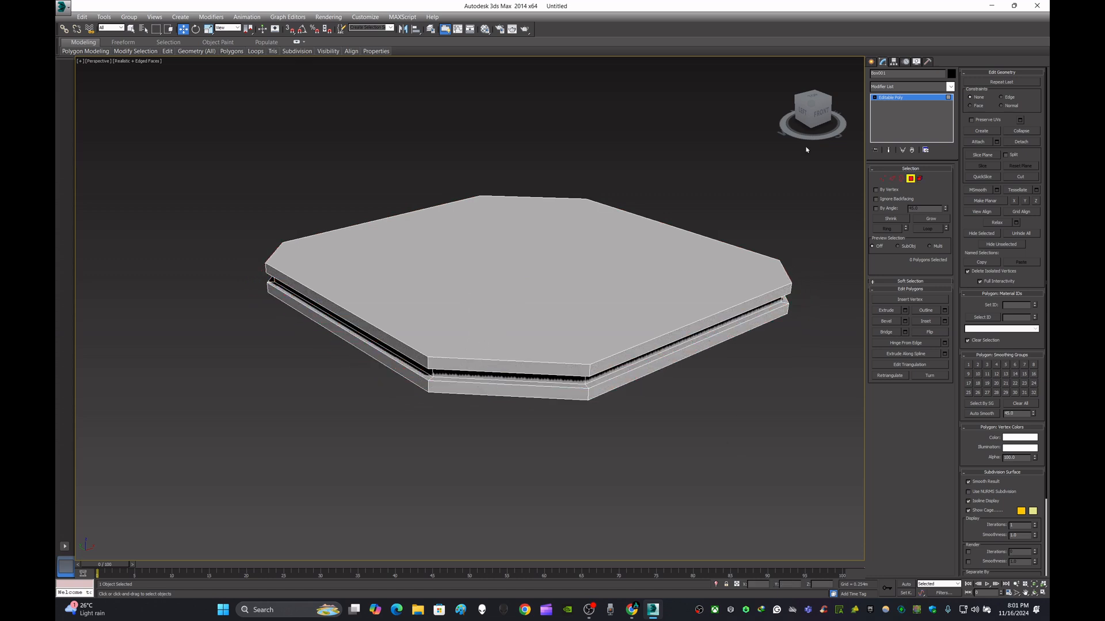
# Step: Scale the slab down along its Z axis to make it thinner
pyautogui.click(871, 61)
pyautogui.click(210, 32)
pyautogui.moveTo(523, 267); pyautogui.dragTo(525, 287)
pyautogui.keyDown('alt'); pyautogui.moveTo(748, 354); pyautogui.dragTo(697, 368, button='middle'); pyautogui.keyUp('alt')
# Step: Examine the slab's outline from the Top view, return to an angled view and select the slab for moving
pyautogui.click(813, 102)
pyautogui.click(779, 202)
pyautogui.scroll(-3, 779, 200)
pyautogui.moveTo(778, 199); pyautogui.dragTo(675, 232, button='middle')
pyautogui.scroll(2, 768, 248)
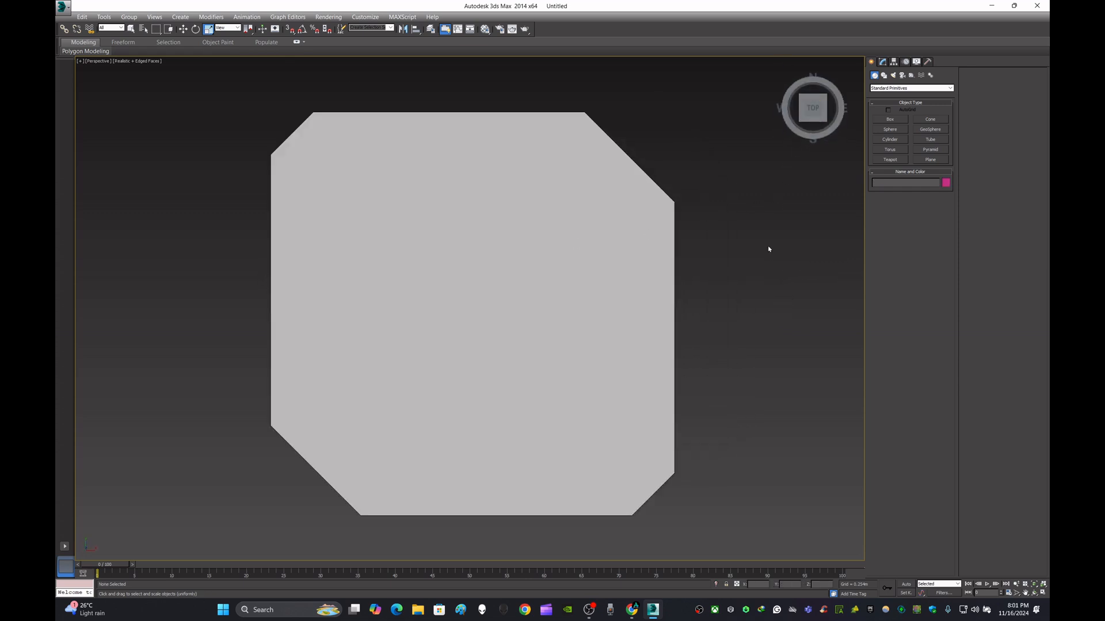
pyautogui.press('w')
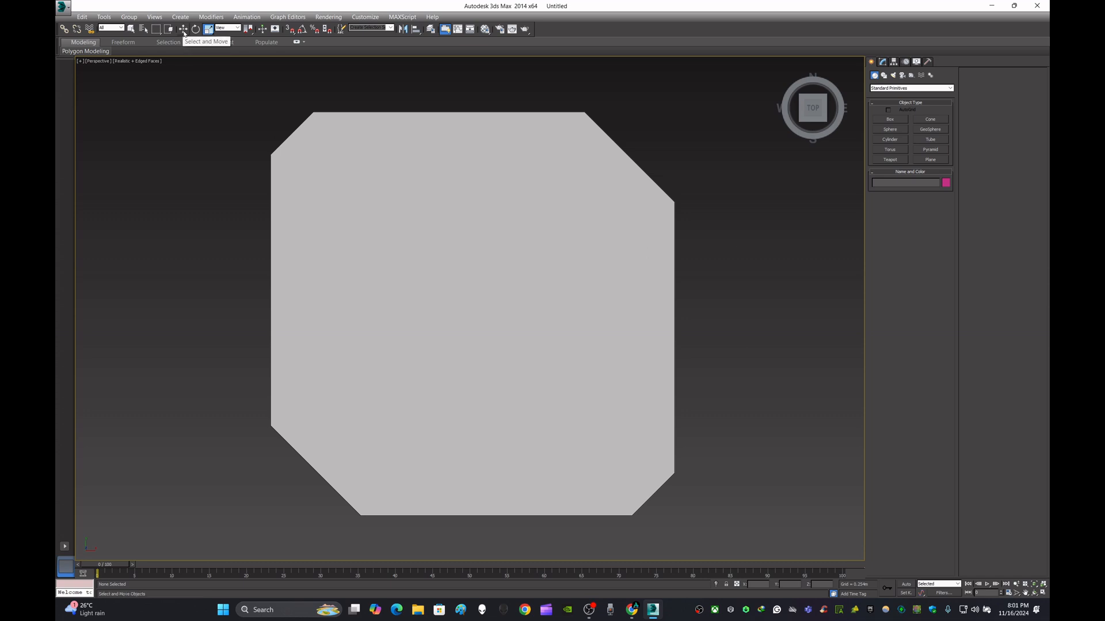
pyautogui.keyDown('alt'); pyautogui.moveTo(491, 278); pyautogui.dragTo(697, 261, button='middle'); pyautogui.keyUp('alt')
pyautogui.click(623, 311)
pyautogui.moveTo(654, 301); pyautogui.dragTo(688, 288, button='middle')
# Step: Start saving the scene, create a folder named Scifi Signboard Collection on the WORK (F:) drive and open it
pyautogui.click(63, 7)
pyautogui.click(100, 125)
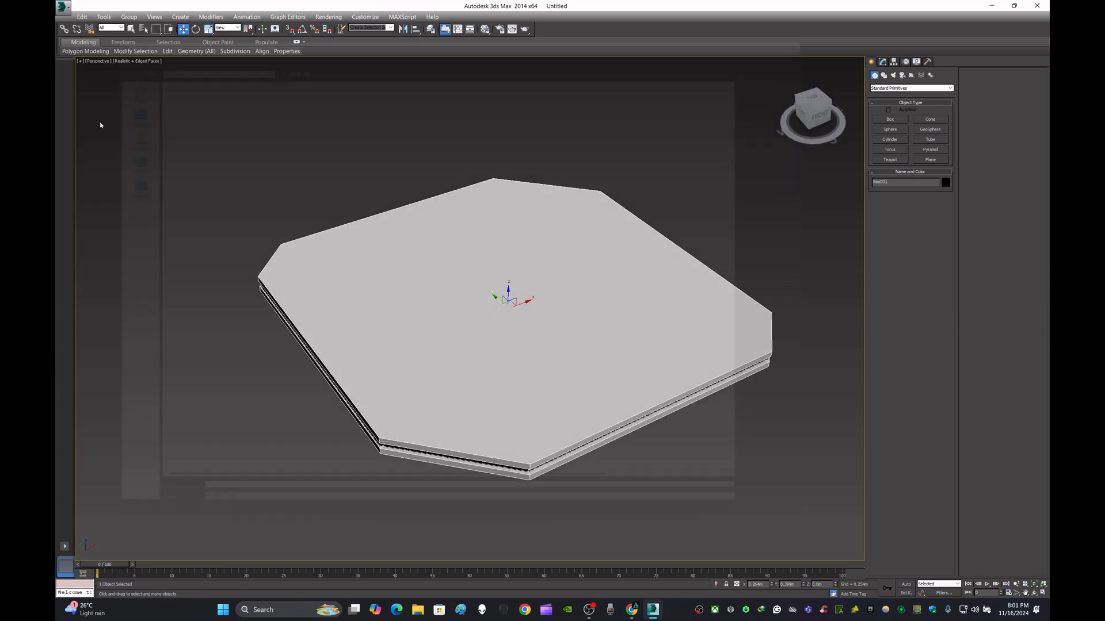
pyautogui.click(85, 146)
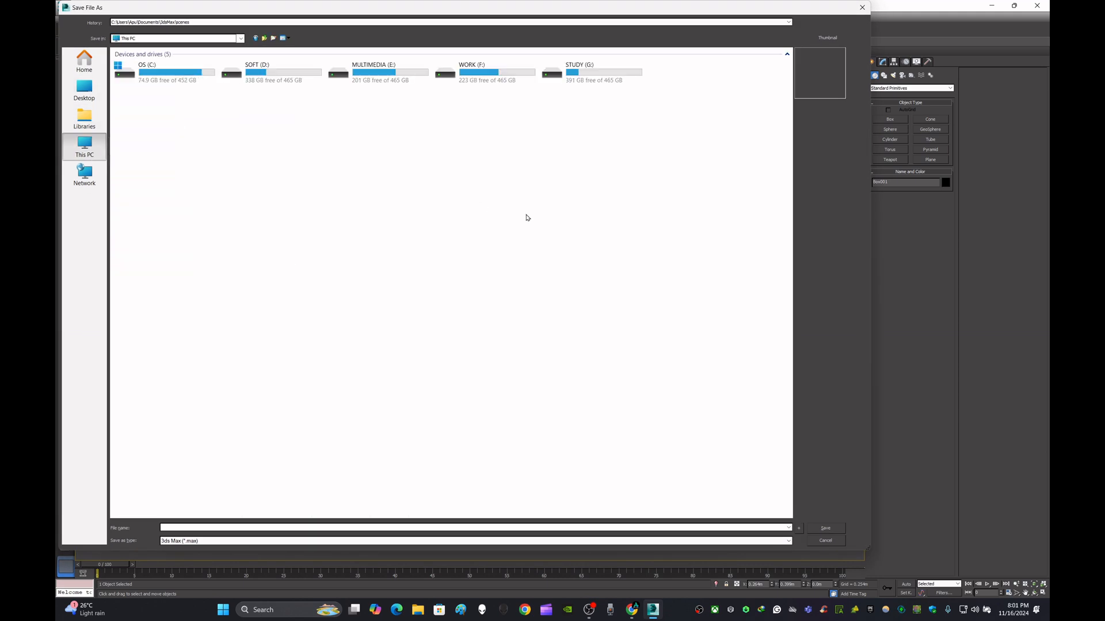
pyautogui.doubleClick(483, 72)
pyautogui.rightClick(522, 250)
pyautogui.moveTo(627, 341)
pyautogui.click(669, 345)
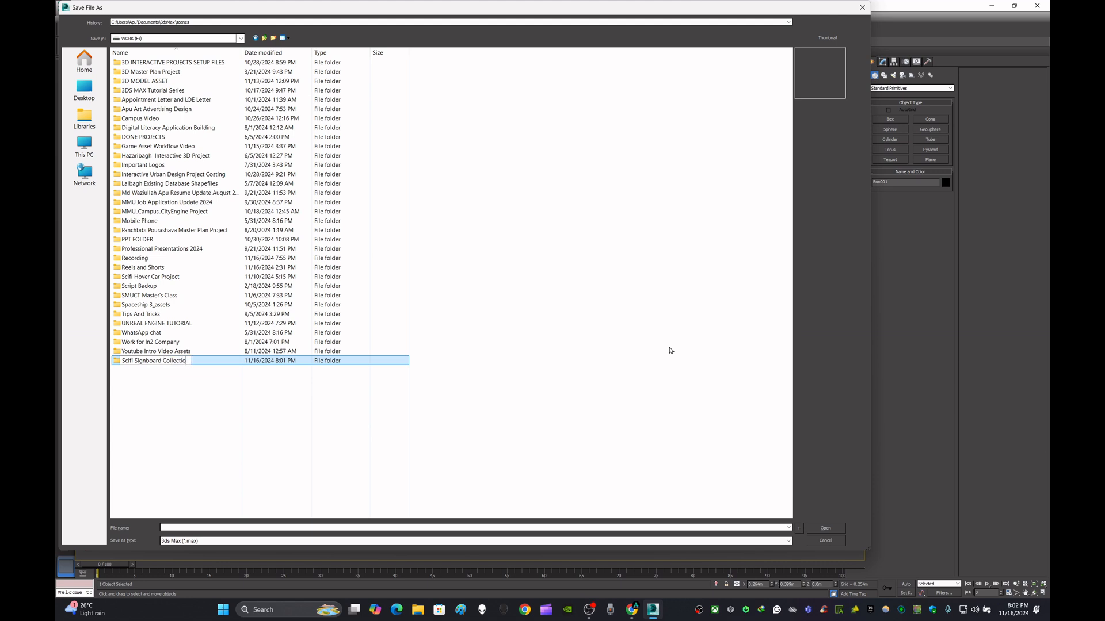
pyautogui.click(178, 407)
pyautogui.doubleClick(178, 362)
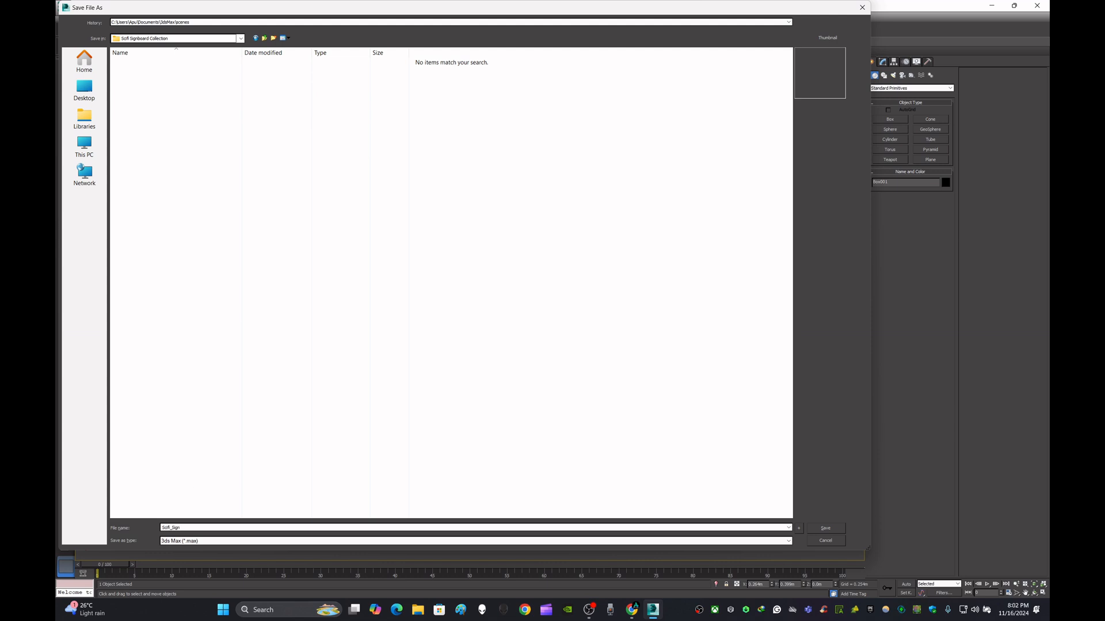
# Step: Save the scene as Scifi_Signboard in 3ds Max format
pyautogui.click(822, 530)
pyautogui.click(742, 461)
pyautogui.keyDown('alt'); pyautogui.moveTo(742, 461); pyautogui.dragTo(718, 454, button='middle'); pyautogui.keyUp('alt')
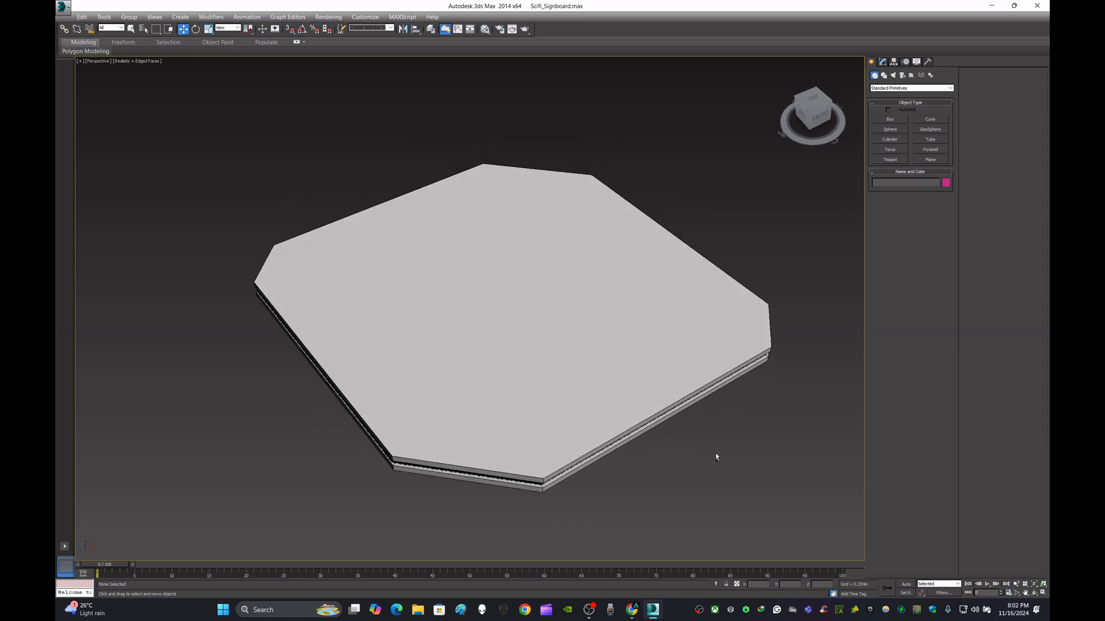
# Step: Select the slab's top and bottom faces and inset them to leave a wide border frame
pyautogui.scroll(3, 717, 457)
pyautogui.click(604, 313)
pyautogui.click(884, 62)
pyautogui.click(911, 179)
pyautogui.click(610, 257)
pyautogui.keyDown('alt'); pyautogui.moveTo(609, 256); pyautogui.dragTo(626, 225, button='middle'); pyautogui.keyUp('alt')
pyautogui.keyDown('ctrl'); pyautogui.click(702, 230); pyautogui.keyUp('ctrl')
pyautogui.keyDown('alt'); pyautogui.moveTo(748, 192); pyautogui.dragTo(738, 242, button='middle'); pyautogui.keyUp('alt')
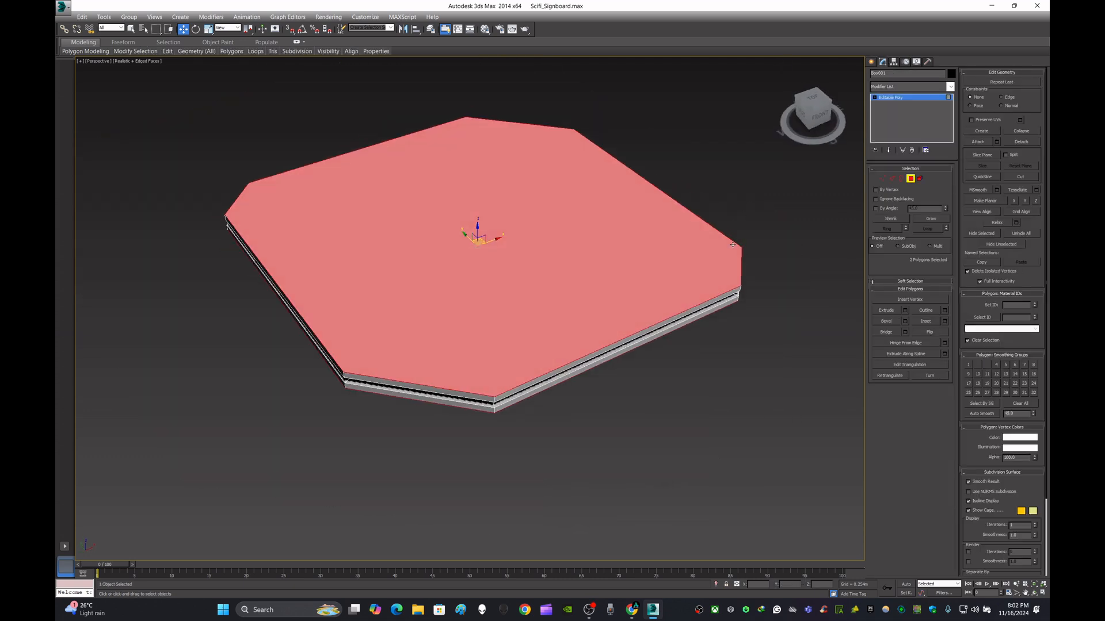
pyautogui.click(944, 321)
pyautogui.moveTo(475, 324); pyautogui.dragTo(476, 329)
pyautogui.click(473, 335)
pyautogui.moveTo(624, 333)
pyautogui.keyDown('alt'); pyautogui.mouseDown(button='middle')
pyautogui.moveTo(625, 282)
pyautogui.moveTo(625, 349)
pyautogui.mouseUp(button='middle'); pyautogui.keyUp('alt')
pyautogui.click(679, 409)
# Step: Select the inner top and bottom faces and inset them again by a smaller amount for a narrow band
pyautogui.click(632, 301)
pyautogui.keyDown('alt'); pyautogui.moveTo(633, 300); pyautogui.dragTo(636, 266, button='middle'); pyautogui.keyUp('alt')
pyautogui.keyDown('ctrl'); pyautogui.click(635, 237); pyautogui.keyUp('ctrl')
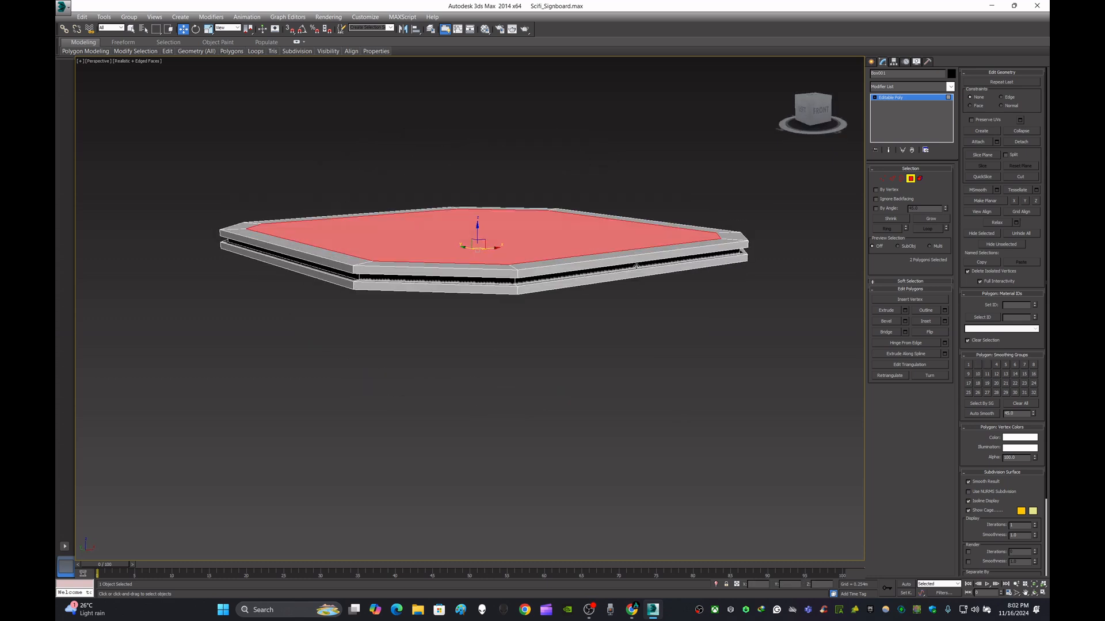
pyautogui.click(572, 328)
pyautogui.click(478, 214)
pyautogui.keyDown('alt'); pyautogui.moveTo(597, 268); pyautogui.dragTo(791, 310, button='middle'); pyautogui.keyUp('alt')
pyautogui.keyDown('ctrl'); pyautogui.click(592, 249); pyautogui.keyUp('ctrl')
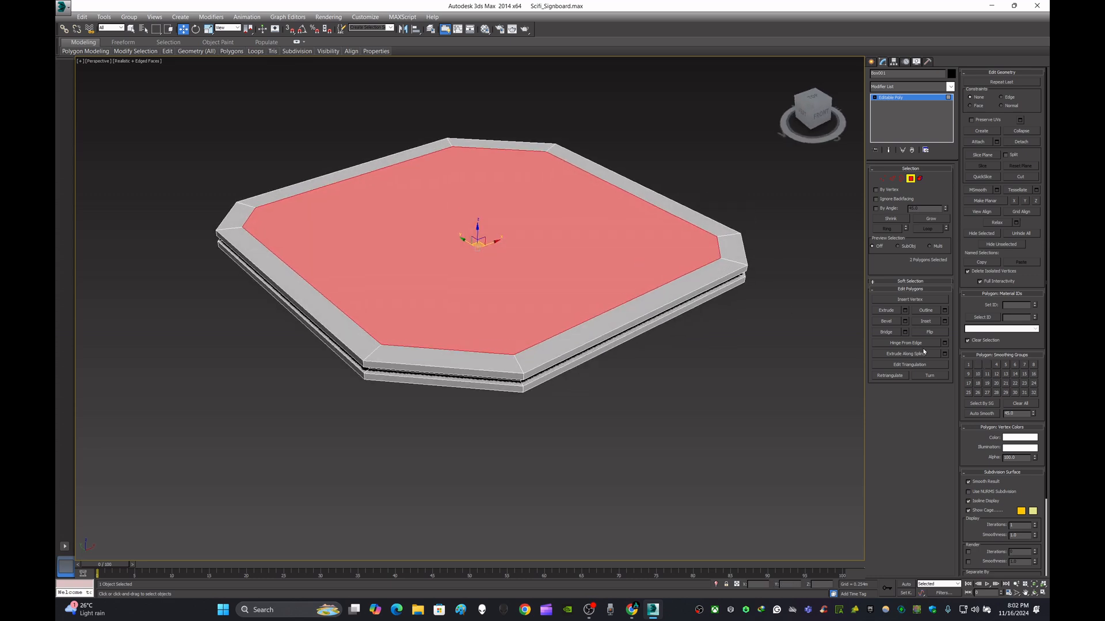
pyautogui.click(946, 323)
pyautogui.moveTo(476, 325); pyautogui.dragTo(485, 338)
pyautogui.click(473, 335)
# Step: Try cloning the inner top face upward, away from the slab
pyautogui.click(520, 254)
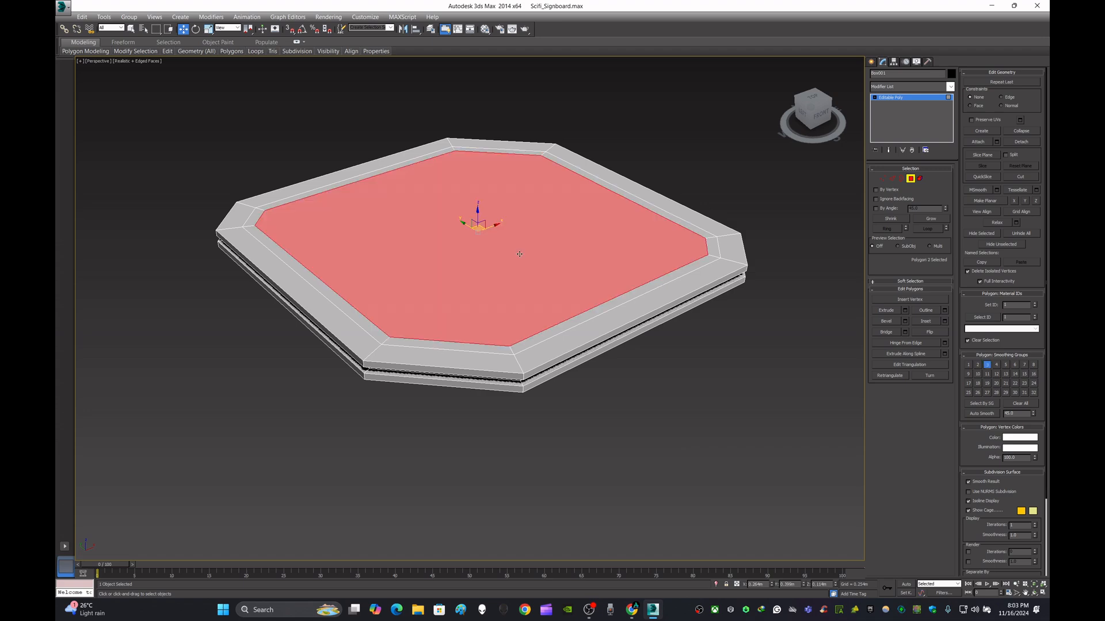
pyautogui.keyDown('shift'); pyautogui.moveTo(477, 212); pyautogui.dragTo(477, 137); pyautogui.keyUp('shift')
pyautogui.click(587, 311)
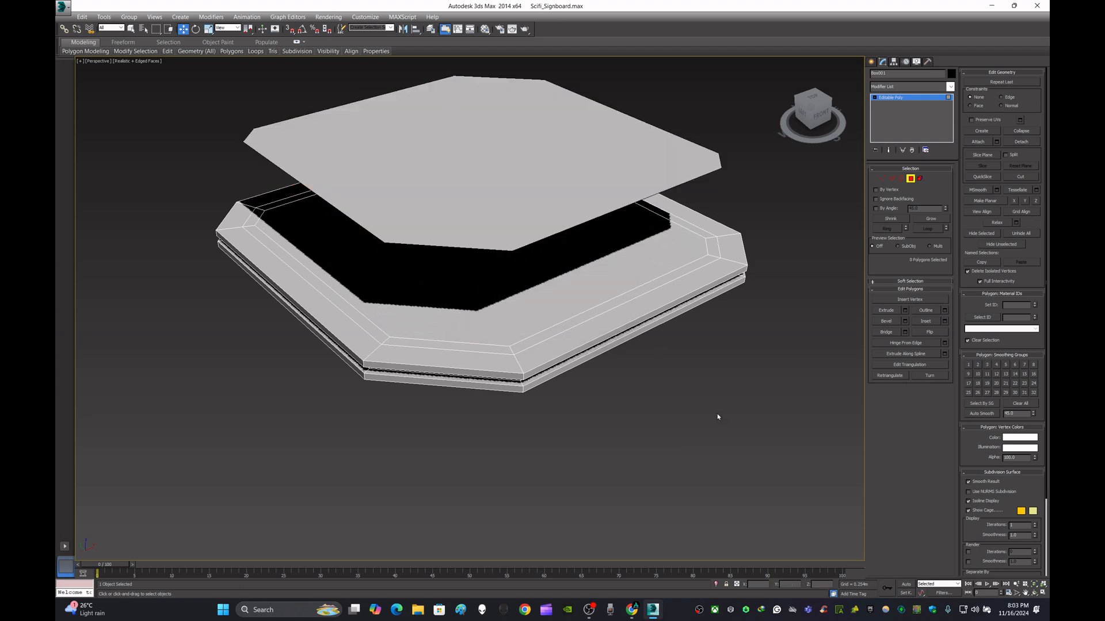
# Step: Try bridging the inner top and bottom faces to open a hole through the slab
pyautogui.click(667, 268)
pyautogui.keyDown('alt'); pyautogui.moveTo(696, 340); pyautogui.dragTo(681, 296, button='middle'); pyautogui.keyUp('alt')
pyautogui.keyDown('ctrl'); pyautogui.click(612, 222); pyautogui.keyUp('ctrl')
pyautogui.keyDown('alt'); pyautogui.moveTo(676, 224); pyautogui.dragTo(694, 271, button='middle'); pyautogui.keyUp('alt')
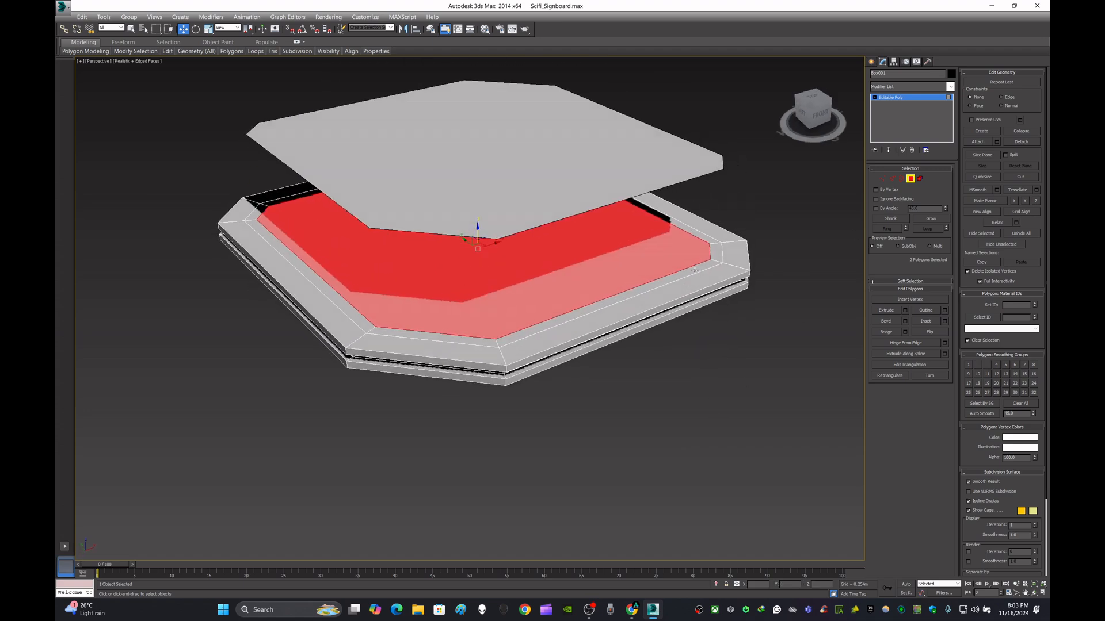
pyautogui.click(906, 336)
pyautogui.click(473, 358)
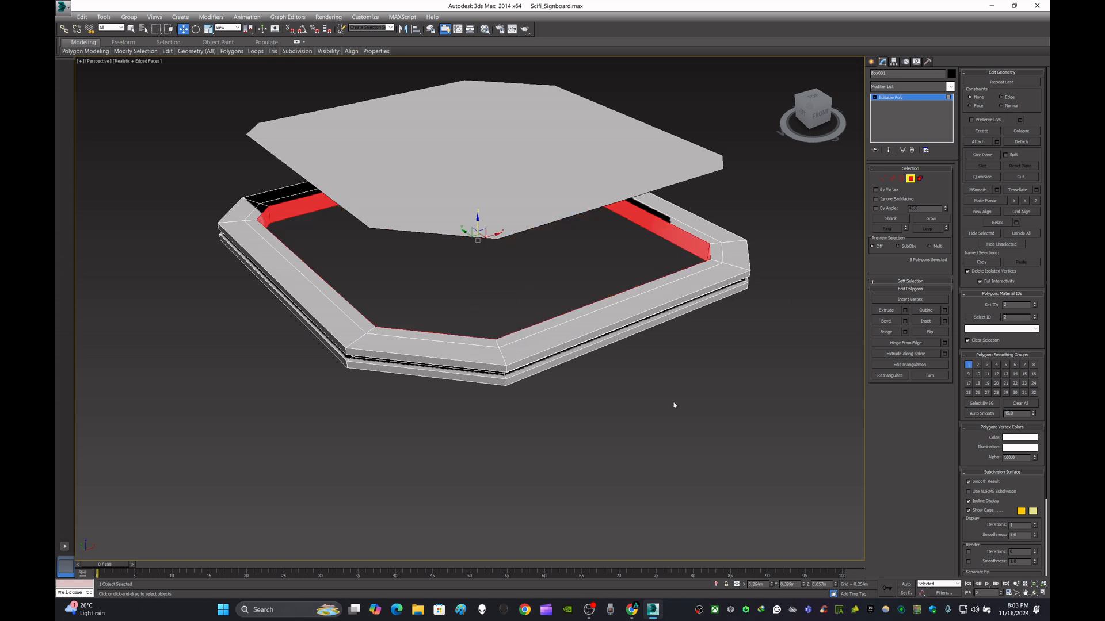
pyautogui.click(593, 376)
pyautogui.click(871, 61)
pyautogui.click(762, 353)
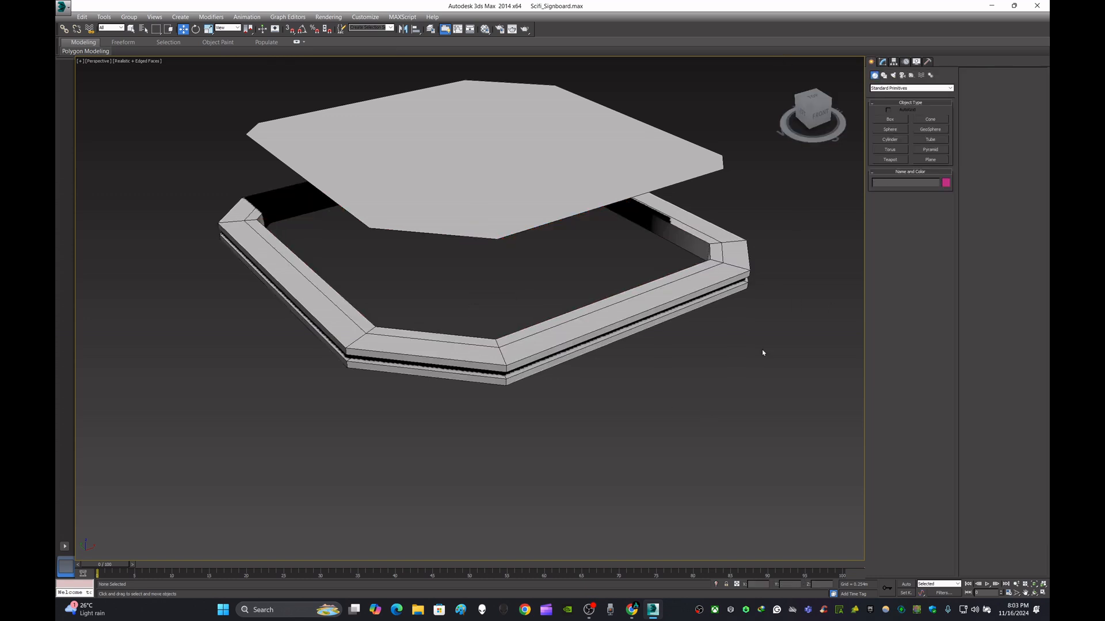
# Step: Undo the bridge through the slab and the raised clone of its inner top face
pyautogui.hotkey('ctrl', 'z')
pyautogui.hotkey('ctrl', 'z')
pyautogui.click(763, 353)
pyautogui.scroll(3, 529, 340)
pyautogui.click(601, 281)
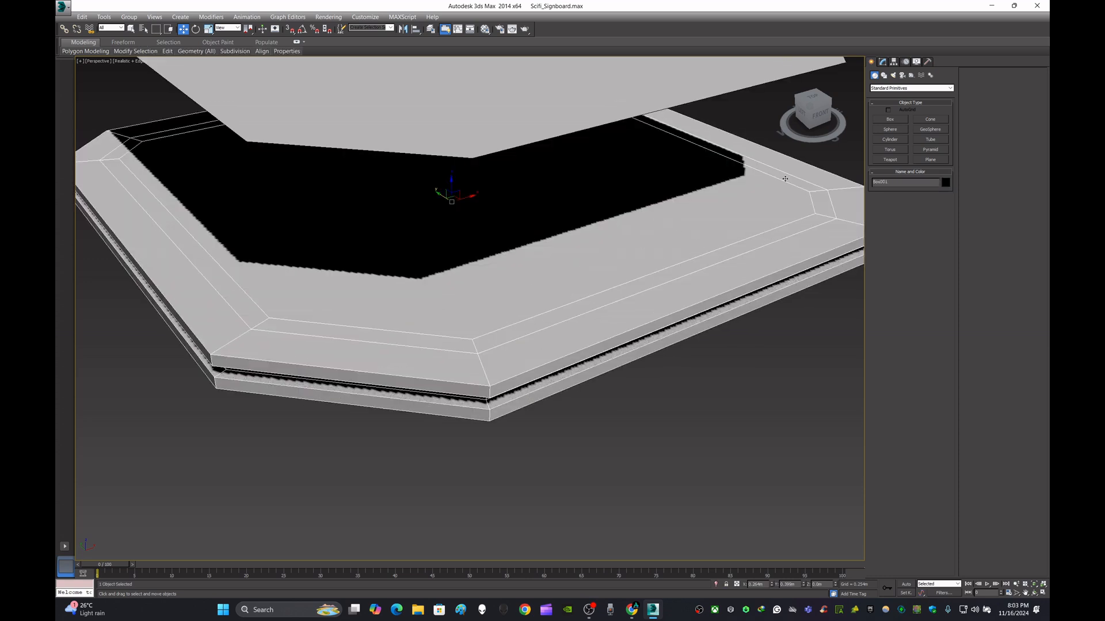
pyautogui.click(883, 61)
pyautogui.click(892, 178)
pyautogui.scroll(-3, 548, 84)
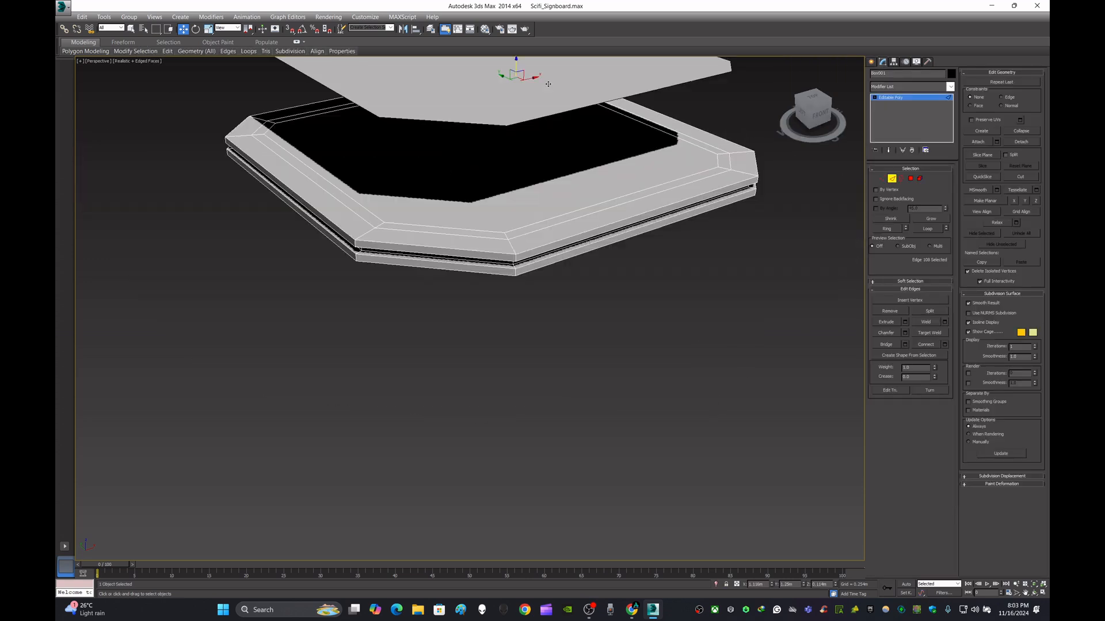
pyautogui.scroll(-3, 626, 123)
pyautogui.hotkey('ctrl', 'z')
pyautogui.click(871, 62)
pyautogui.hotkey('ctrl', 'z')
pyautogui.hotkey('ctrl', 'z')
pyautogui.hotkey('ctrl', 'z')
pyautogui.hotkey('ctrl', 'z')
# Step: Select the narrow inset bands on the top and bottom and bridge them to cut a gap between frame and panel
pyautogui.moveTo(698, 157); pyautogui.dragTo(728, 308, button='middle')
pyautogui.scroll(5, 629, 305)
pyautogui.click(629, 305)
pyautogui.press('2')
pyautogui.click(537, 319)
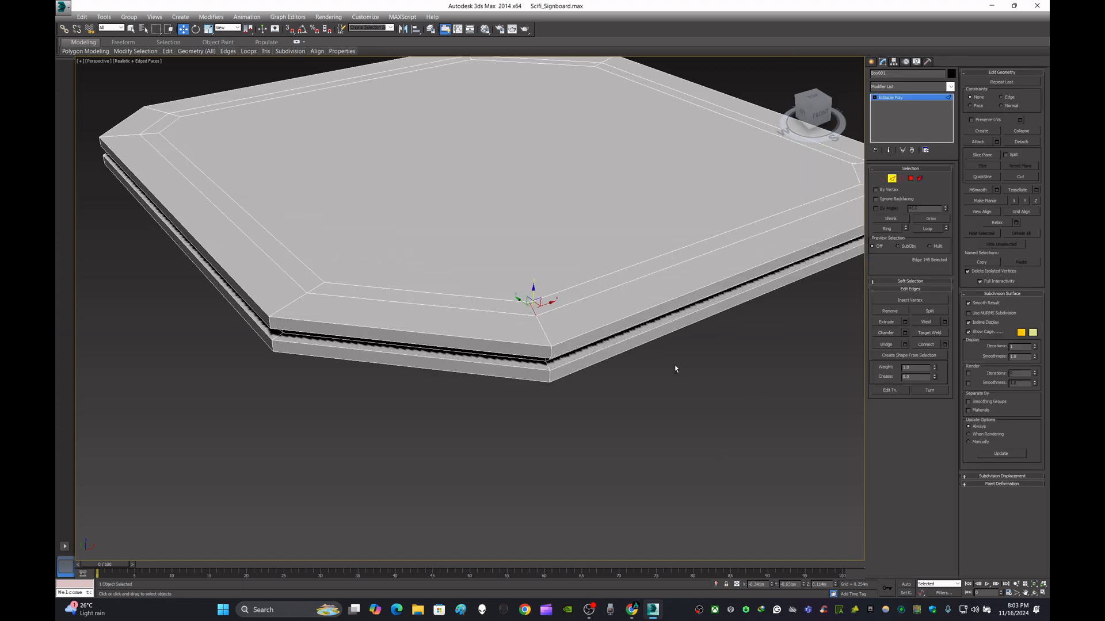
pyautogui.keyDown('alt'); pyautogui.moveTo(675, 370); pyautogui.dragTo(567, 371, button='middle'); pyautogui.keyUp('alt')
pyautogui.keyDown('ctrl'); pyautogui.click(533, 346); pyautogui.keyUp('ctrl')
pyautogui.keyDown('alt'); pyautogui.moveTo(708, 228); pyautogui.dragTo(716, 172, button='middle'); pyautogui.keyUp('alt')
pyautogui.keyDown('ctrl'); pyautogui.click(910, 179); pyautogui.keyUp('ctrl')
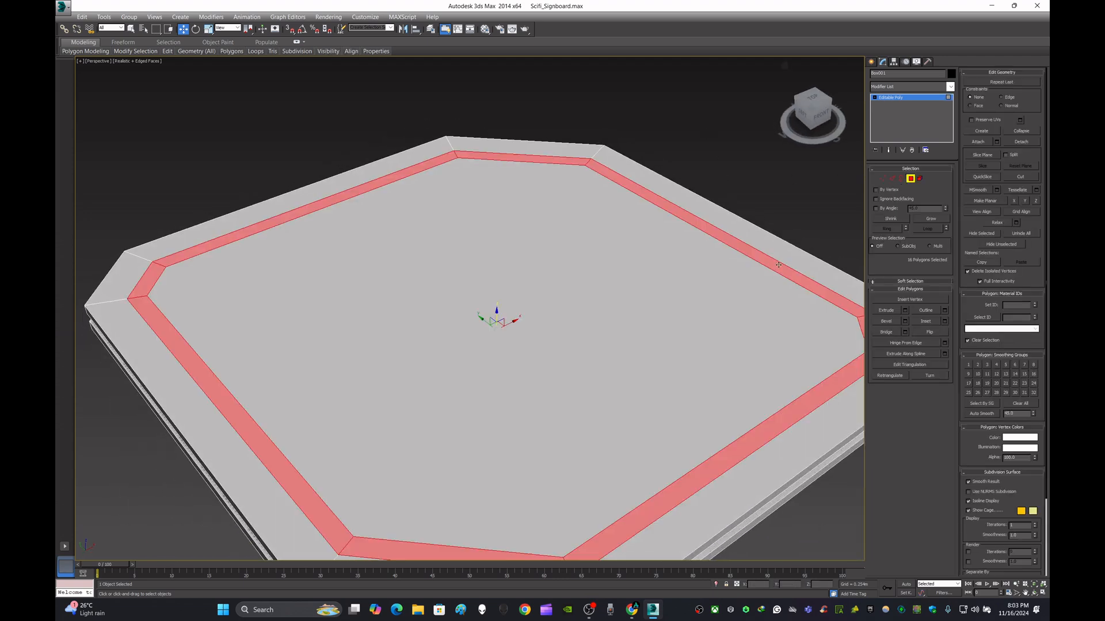
pyautogui.click(904, 334)
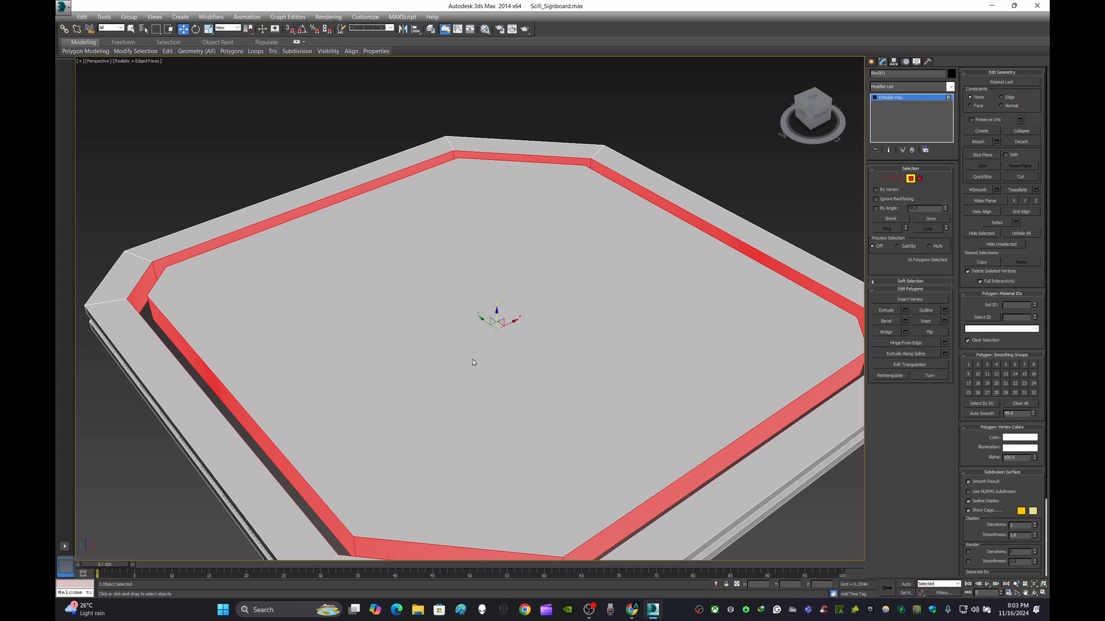
pyautogui.click(473, 358)
pyautogui.scroll(-4, 581, 282)
pyautogui.click(871, 61)
pyautogui.click(717, 213)
pyautogui.keyDown('alt'); pyautogui.moveTo(717, 214); pyautogui.dragTo(707, 263, button='middle'); pyautogui.keyUp('alt')
pyautogui.scroll(3, 570, 328)
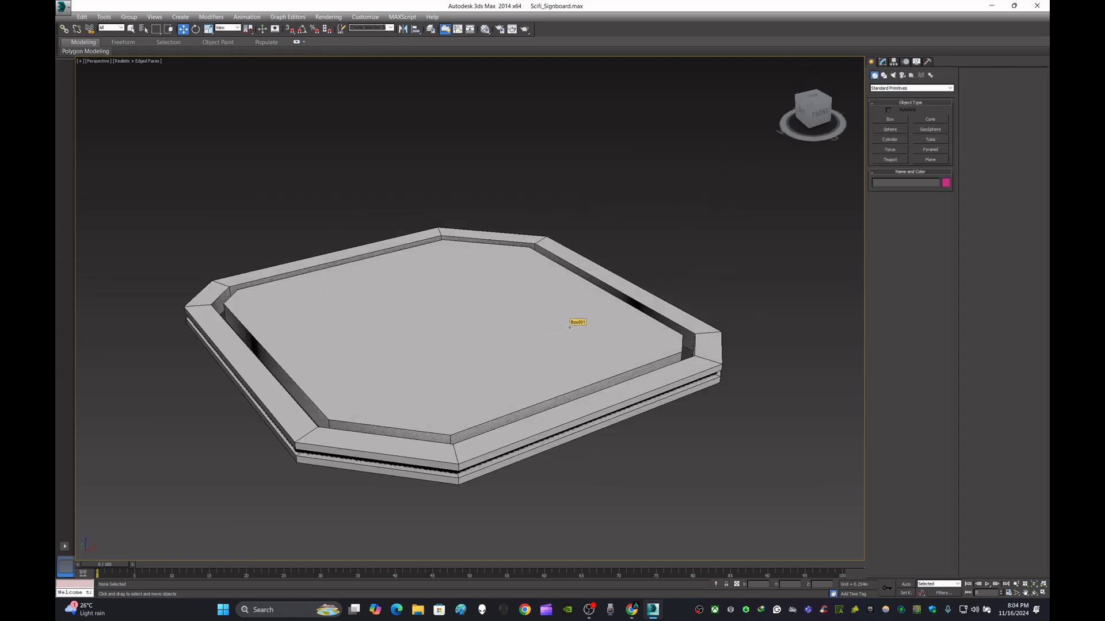
# Step: Select the inner panel element and move it straight down so it sits recessed within the frame
pyautogui.scroll(3, 570, 327)
pyautogui.click(569, 327)
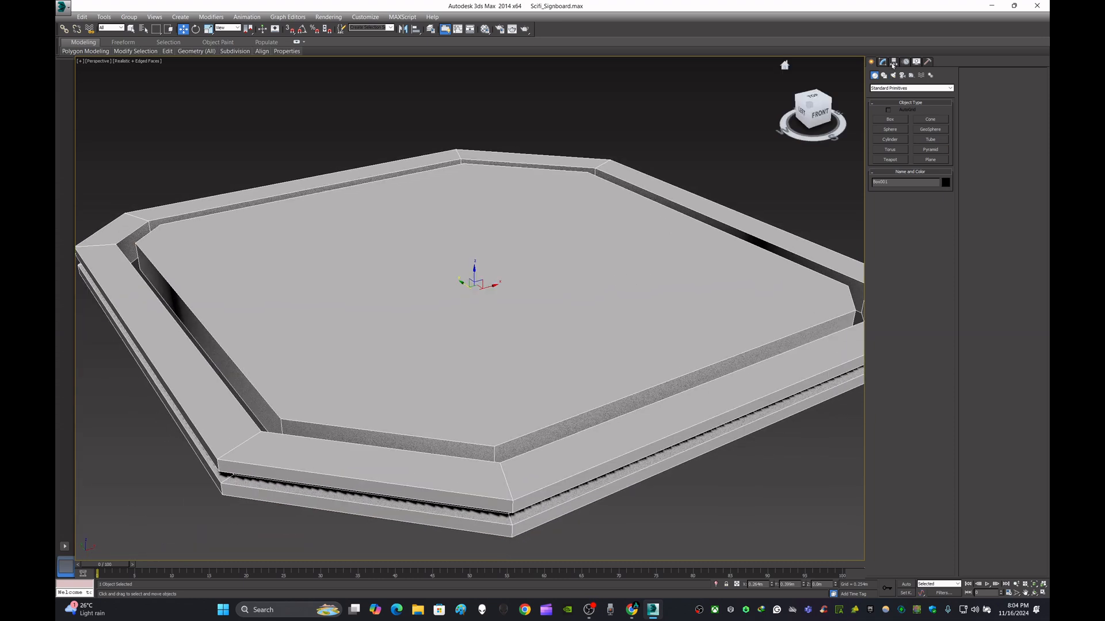
pyautogui.click(882, 61)
pyautogui.click(920, 179)
pyautogui.click(468, 255)
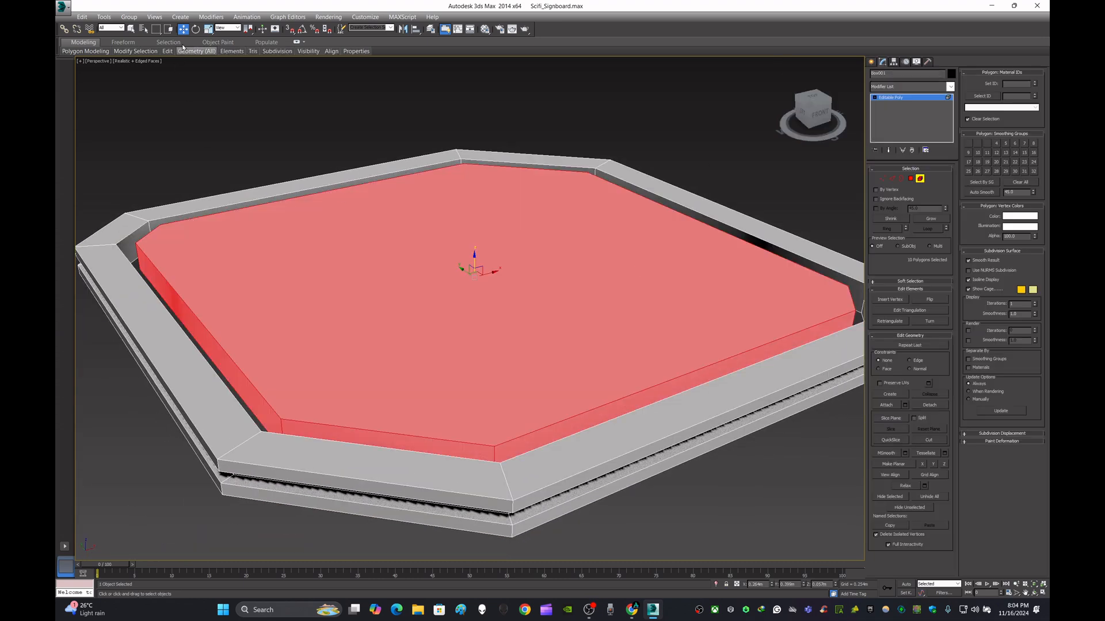
pyautogui.moveTo(476, 253); pyautogui.dragTo(501, 316)
pyautogui.click(871, 61)
pyautogui.click(690, 122)
pyautogui.scroll(-3, 679, 127)
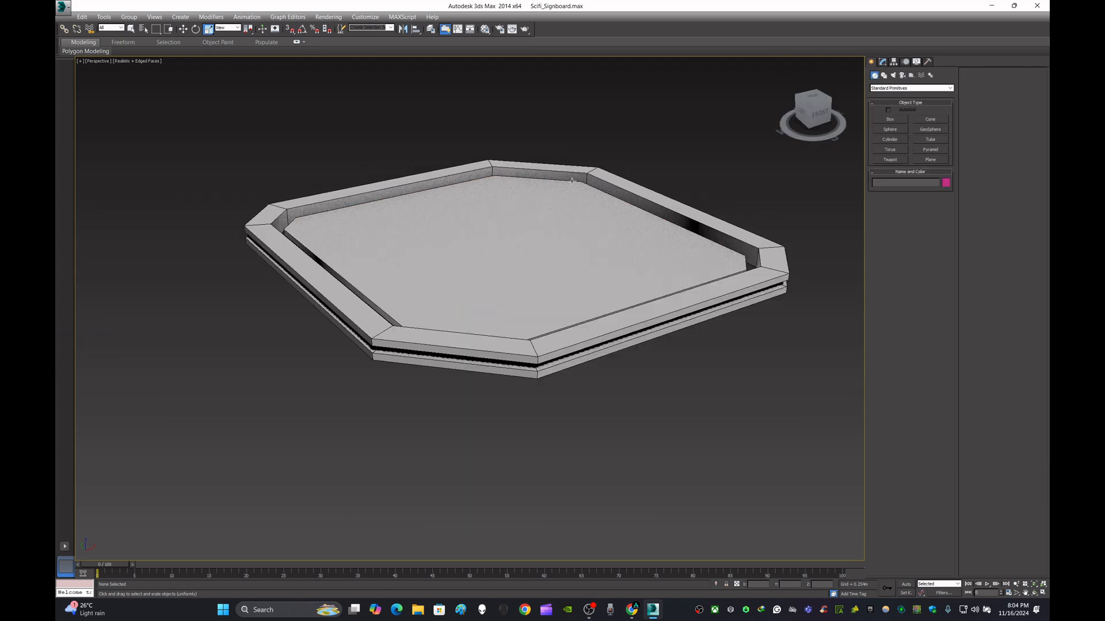
pyautogui.keyDown('alt'); pyautogui.moveTo(650, 129); pyautogui.dragTo(629, 178, button='middle'); pyautogui.keyUp('alt')
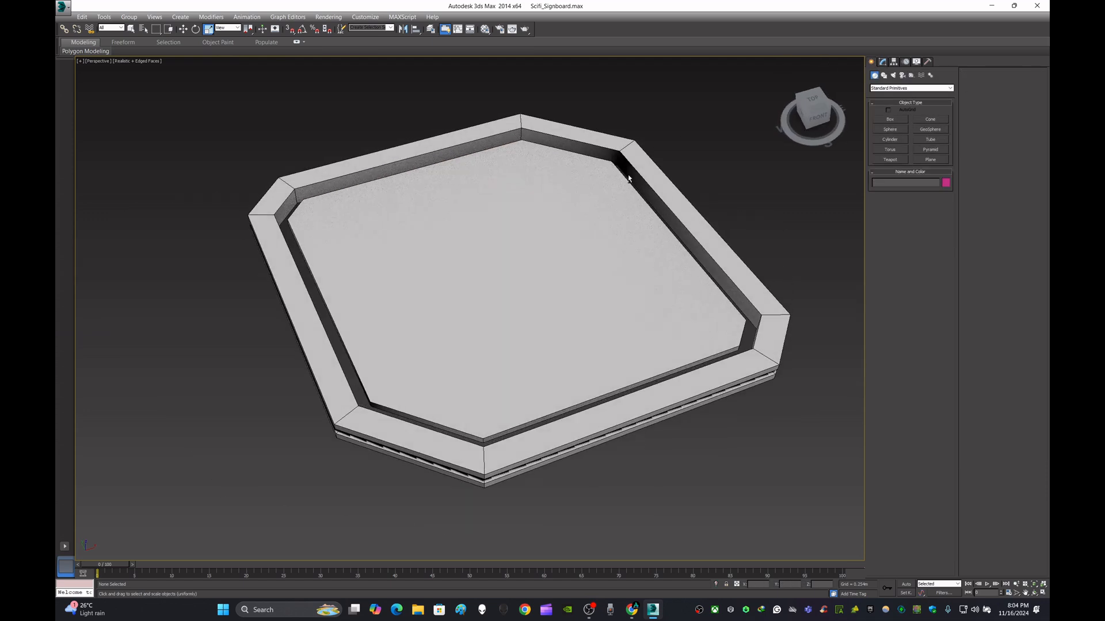
# Step: View the model from the top, hide the grids in the orthographic viewports, and return to the maximized perspective view
pyautogui.click(815, 108)
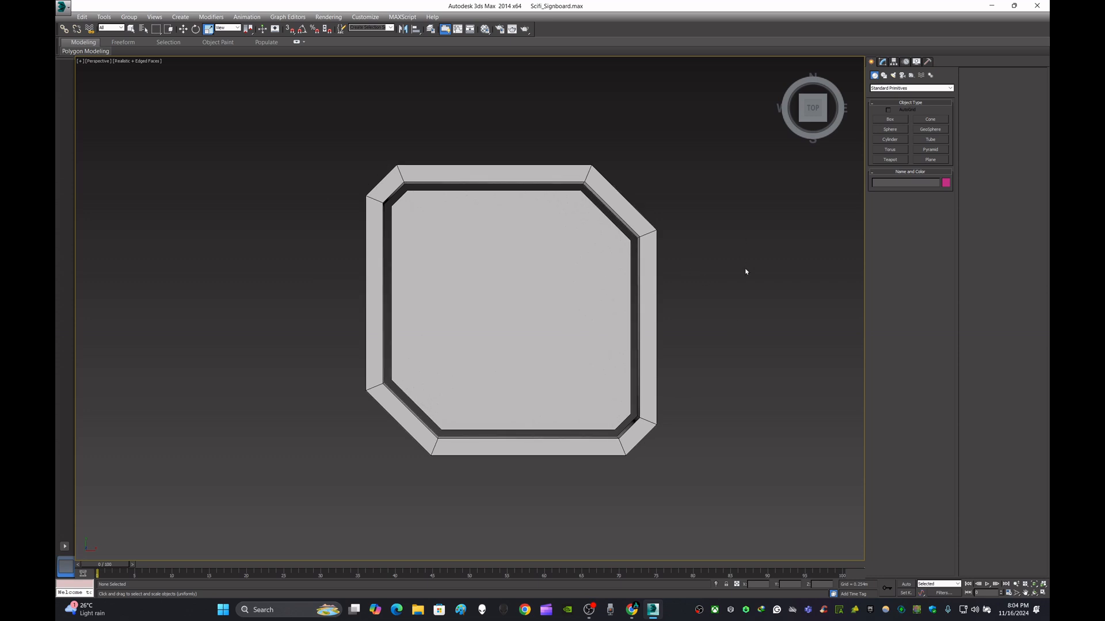
pyautogui.moveTo(745, 271); pyautogui.dragTo(713, 292, button='middle')
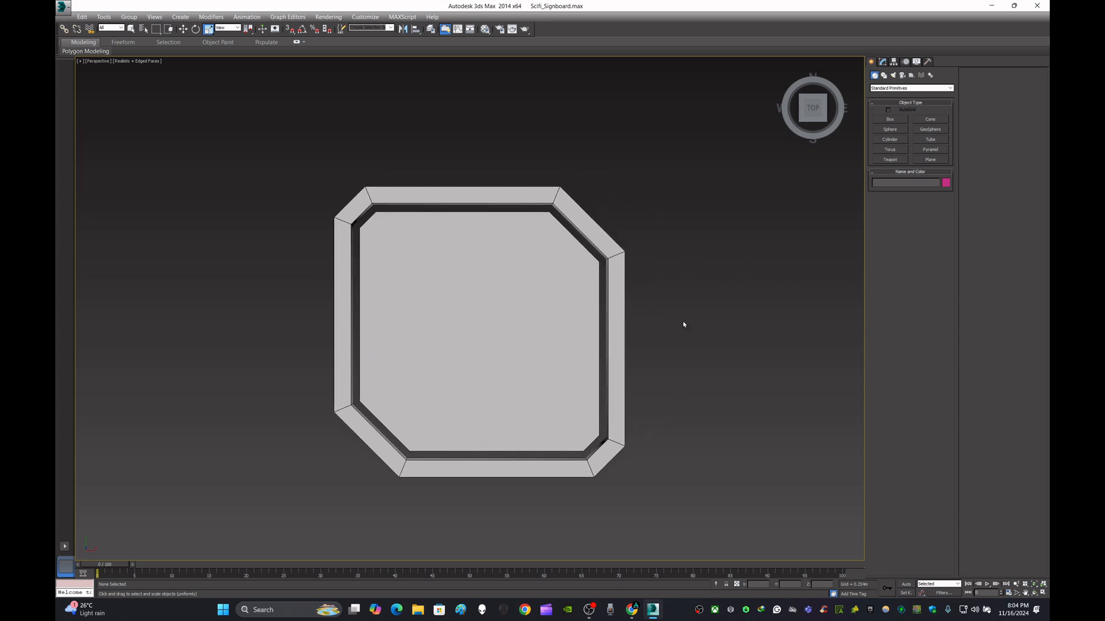
pyautogui.click(1042, 592)
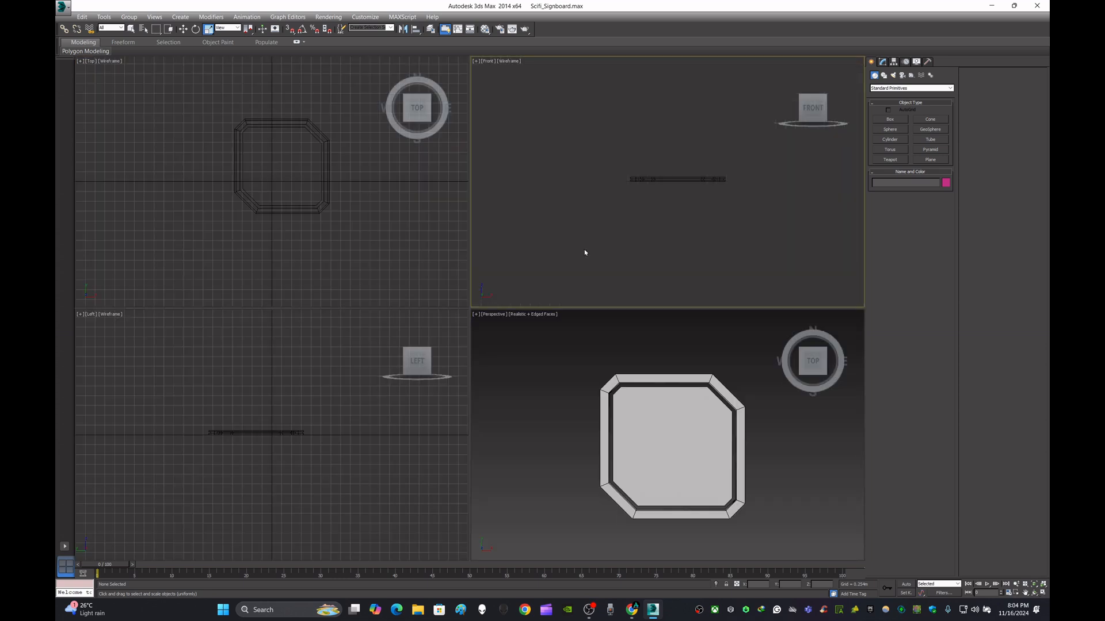
pyautogui.click(362, 349)
pyautogui.press('g')
pyautogui.click(371, 226)
pyautogui.click(807, 507)
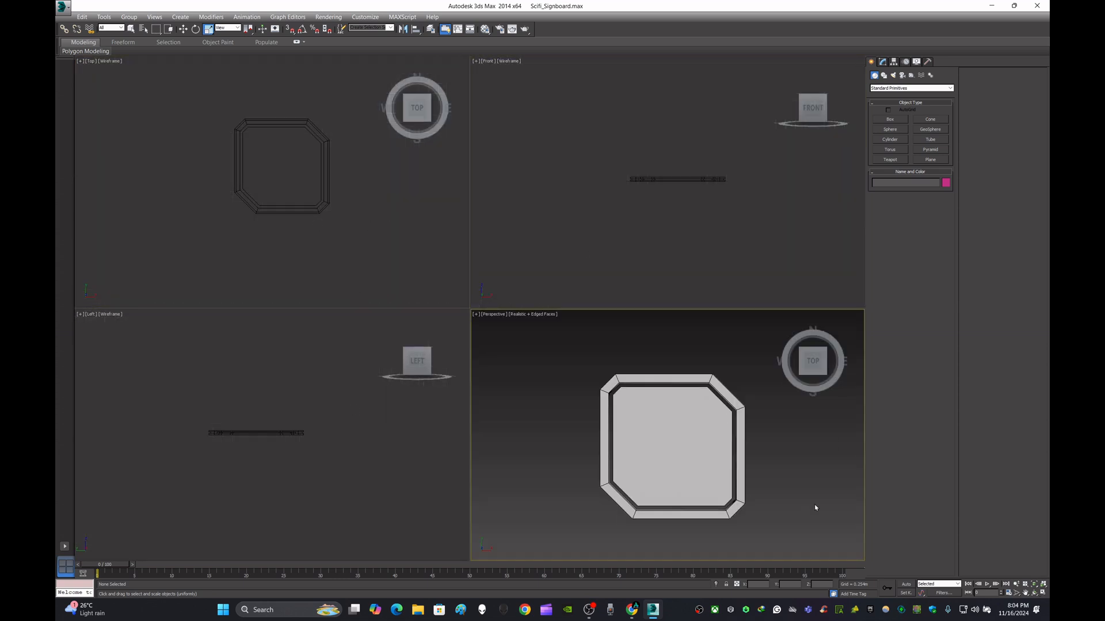
pyautogui.click(1043, 593)
pyautogui.press('w')
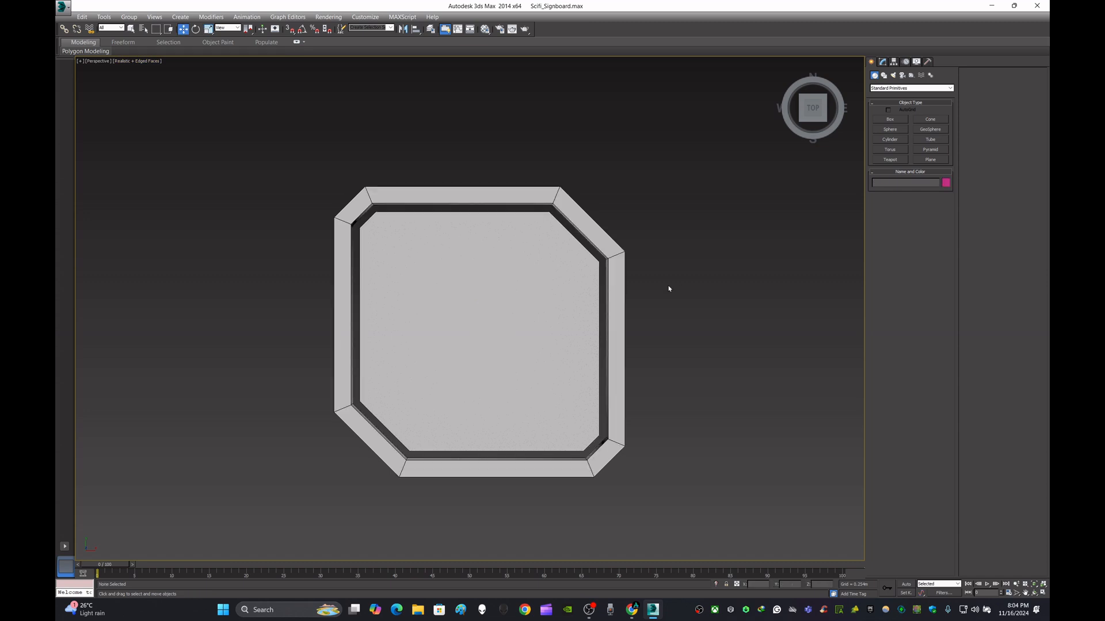
# Step: Select the long edges of the upper frame bar and connect them with 2 segments
pyautogui.scroll(5, 566, 255)
pyautogui.click(565, 254)
pyautogui.press('2')
pyautogui.doubleClick(585, 279)
pyautogui.click(945, 345)
pyautogui.click(473, 347)
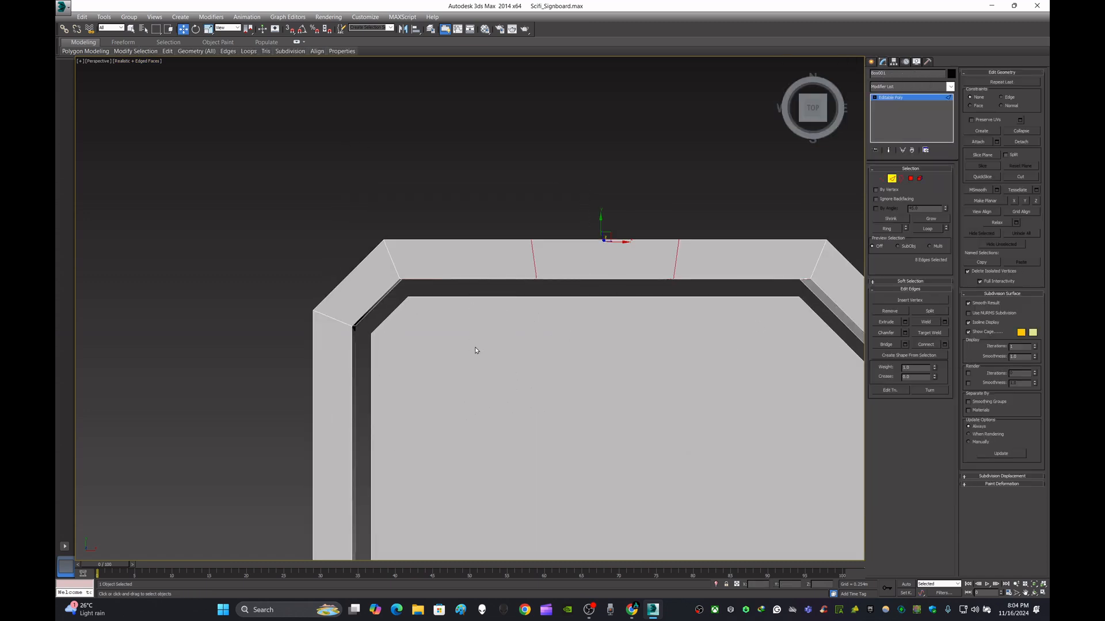
# Step: Try to straighten the new cuts with Make Planar along Y and Z, and undo back to before the connection
pyautogui.click(1025, 203)
pyautogui.hotkey('ctrl', 'z')
pyautogui.click(1036, 202)
pyautogui.hotkey('ctrl', 'z')
pyautogui.hotkey('ctrl', 'z')
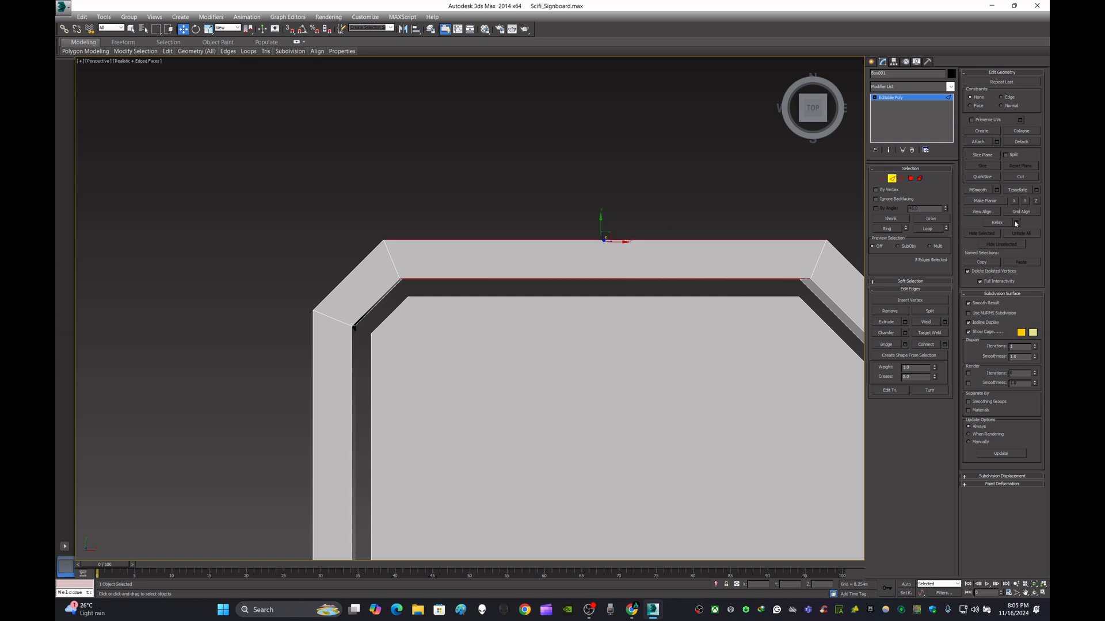
# Step: Connect the upper bar's long edges again with 2 segments and scale the two cuts until they run straight across
pyautogui.click(944, 345)
pyautogui.click(474, 346)
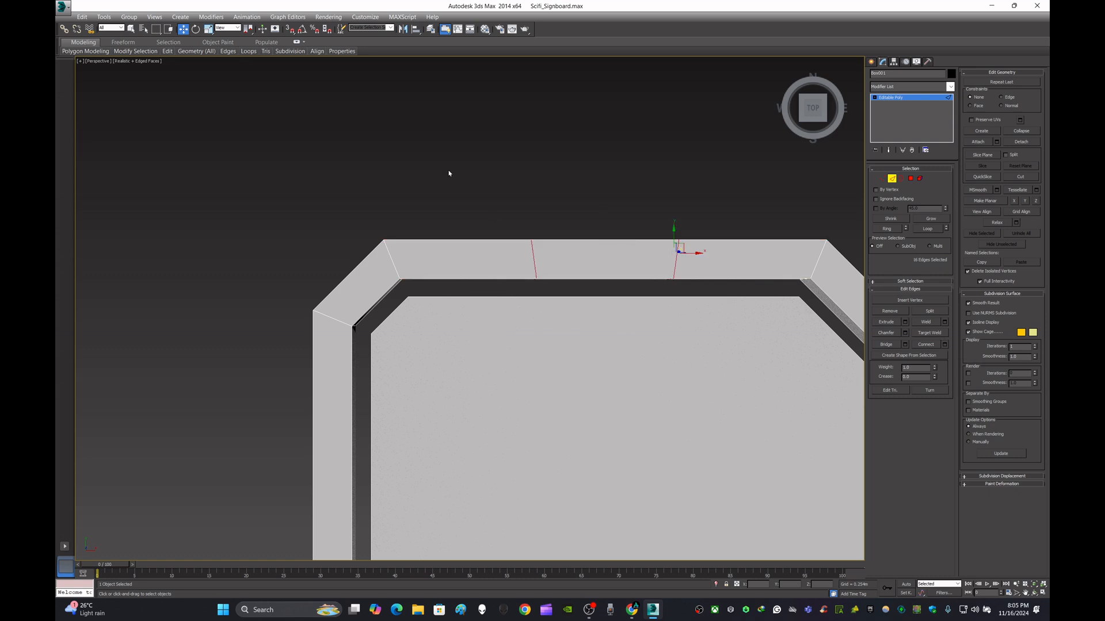
pyautogui.moveTo(707, 251); pyautogui.dragTo(659, 245)
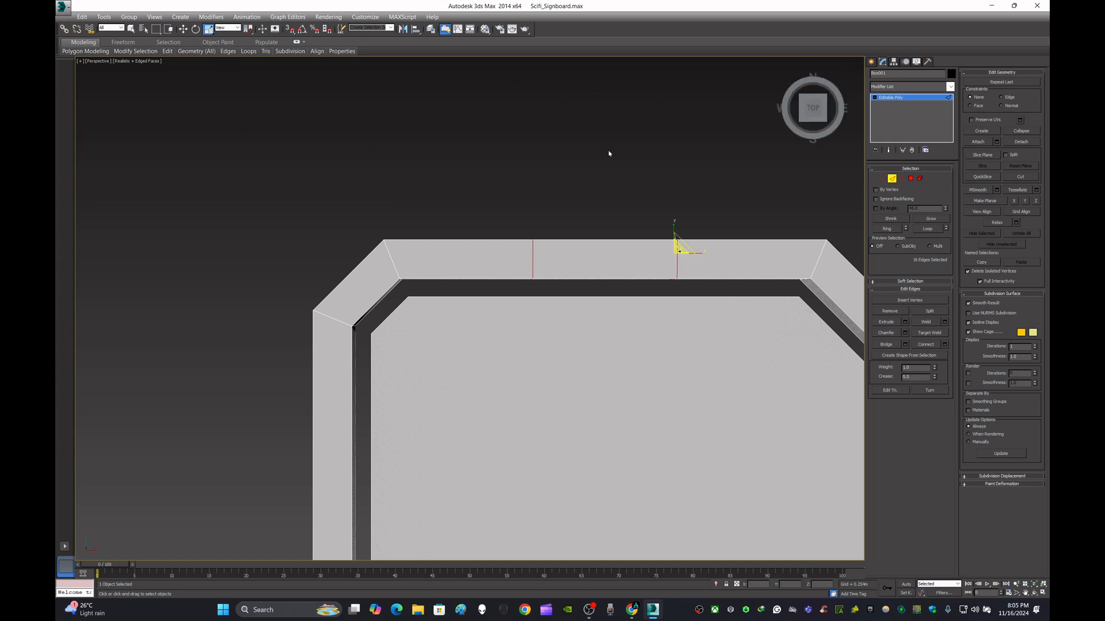
pyautogui.click(873, 61)
pyautogui.click(575, 161)
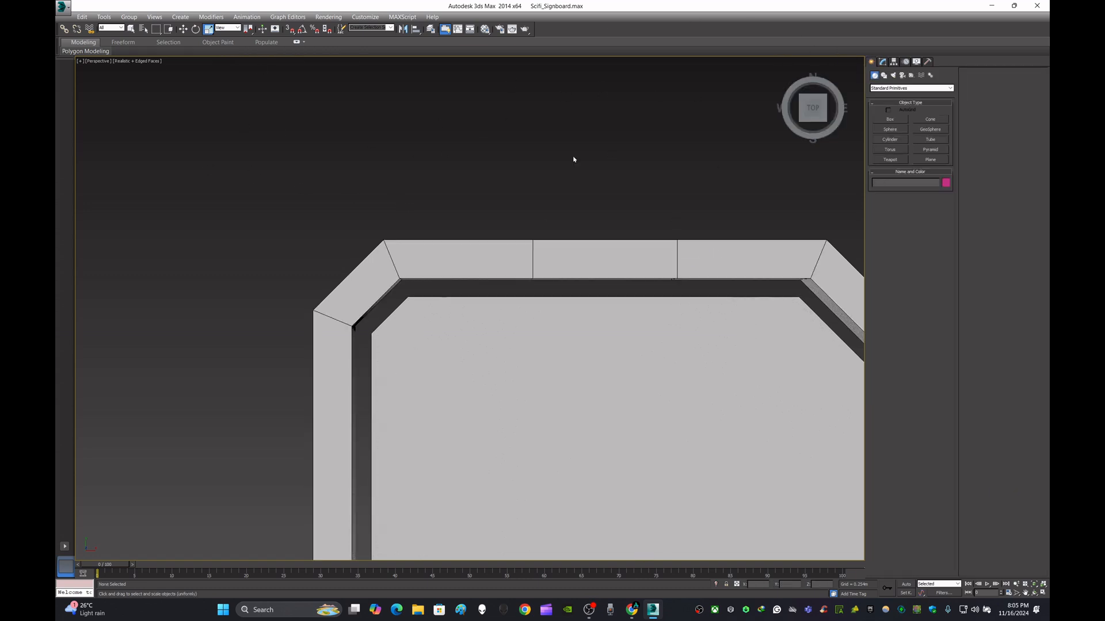
# Step: Connect the long edges of the left frame bar with 2 segments and scale the two cuts straight
pyautogui.scroll(-8, 574, 161)
pyautogui.scroll(4, 599, 223)
pyautogui.moveTo(640, 172); pyautogui.dragTo(632, 247, button='middle')
pyautogui.scroll(4, 562, 173)
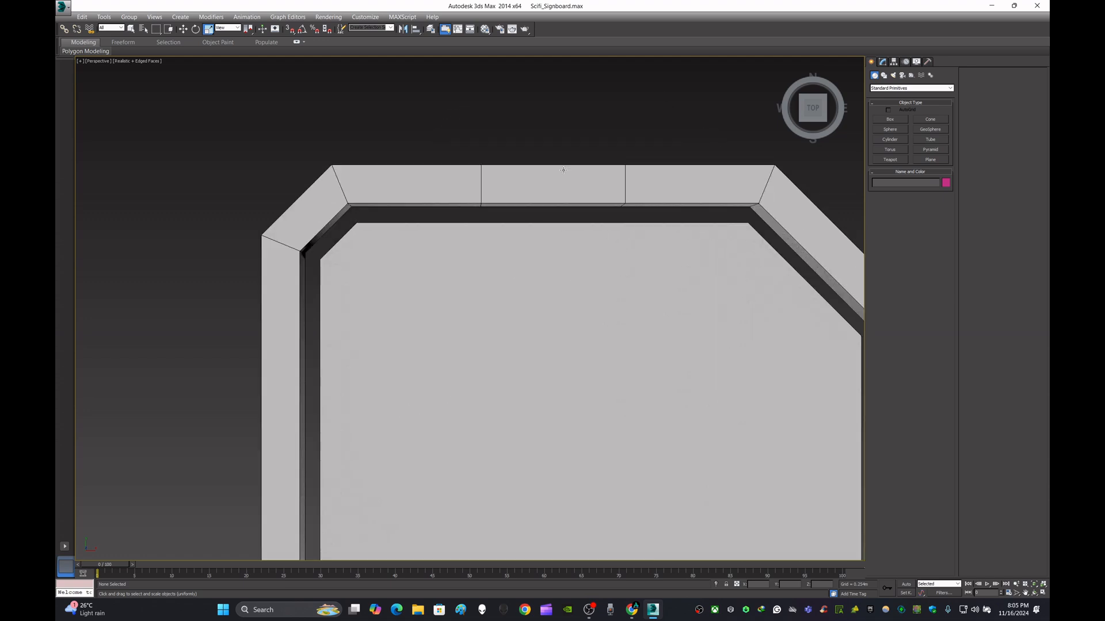
pyautogui.scroll(-2, 563, 173)
pyautogui.click(367, 308)
pyautogui.press('w')
pyautogui.click(882, 62)
pyautogui.click(892, 179)
pyautogui.moveTo(259, 335); pyautogui.dragTo(405, 390)
pyautogui.click(944, 344)
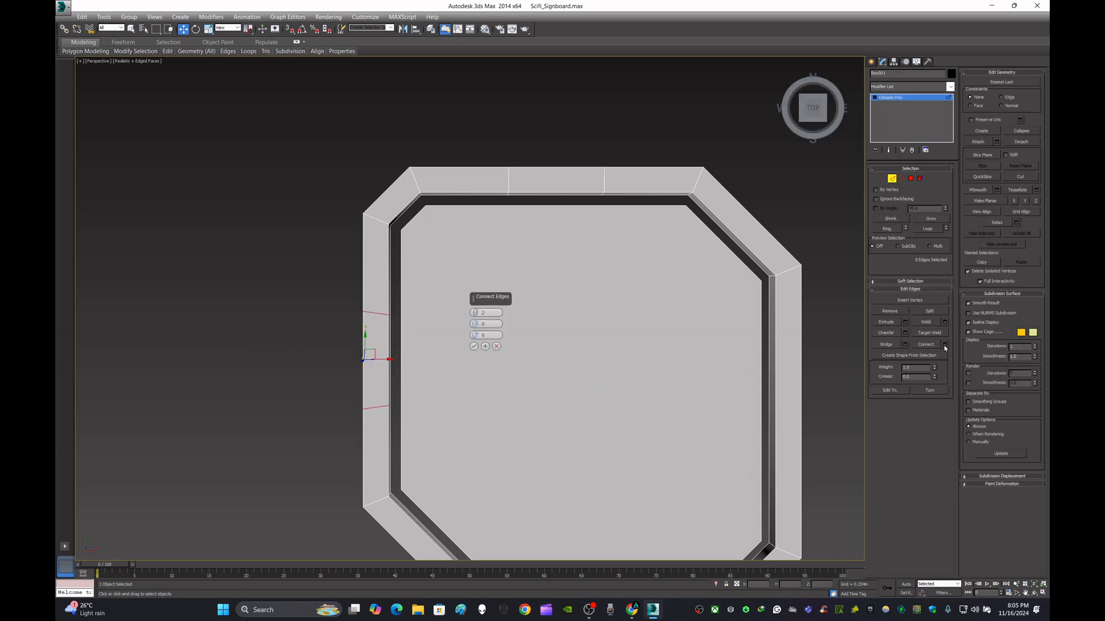
pyautogui.click(473, 347)
pyautogui.moveTo(476, 347); pyautogui.dragTo(529, 313, button='middle')
pyautogui.click(208, 29)
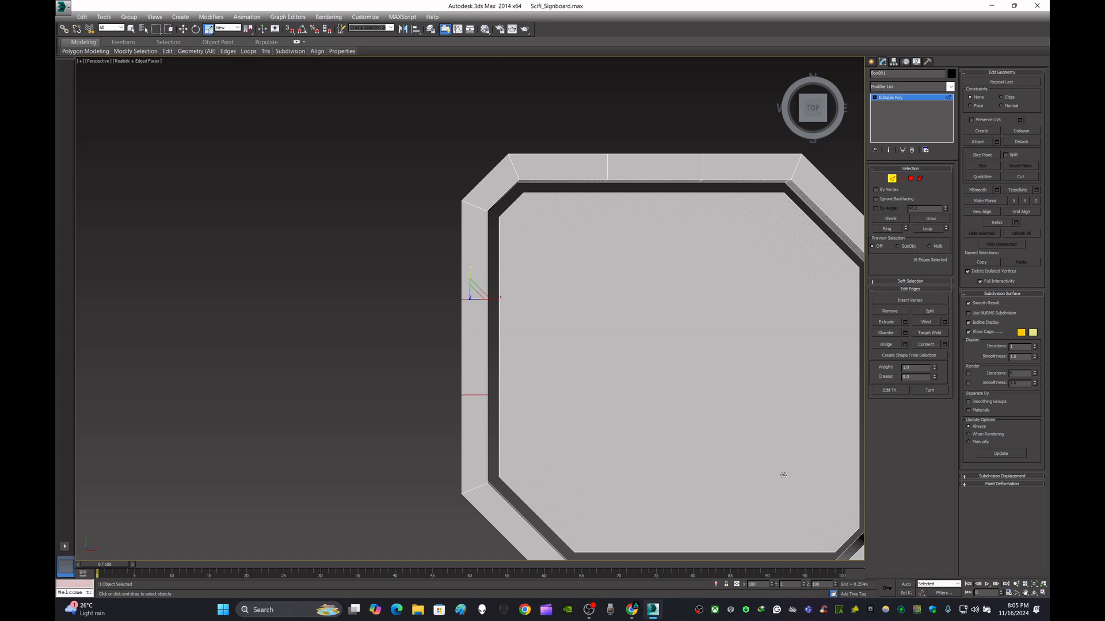
pyautogui.click(228, 318)
pyautogui.click(892, 178)
pyautogui.click(291, 345)
# Step: Connect the long edges of the bottom frame bar with 2 segments and scale the two cuts straight
pyautogui.moveTo(497, 307); pyautogui.dragTo(233, 297, button='middle')
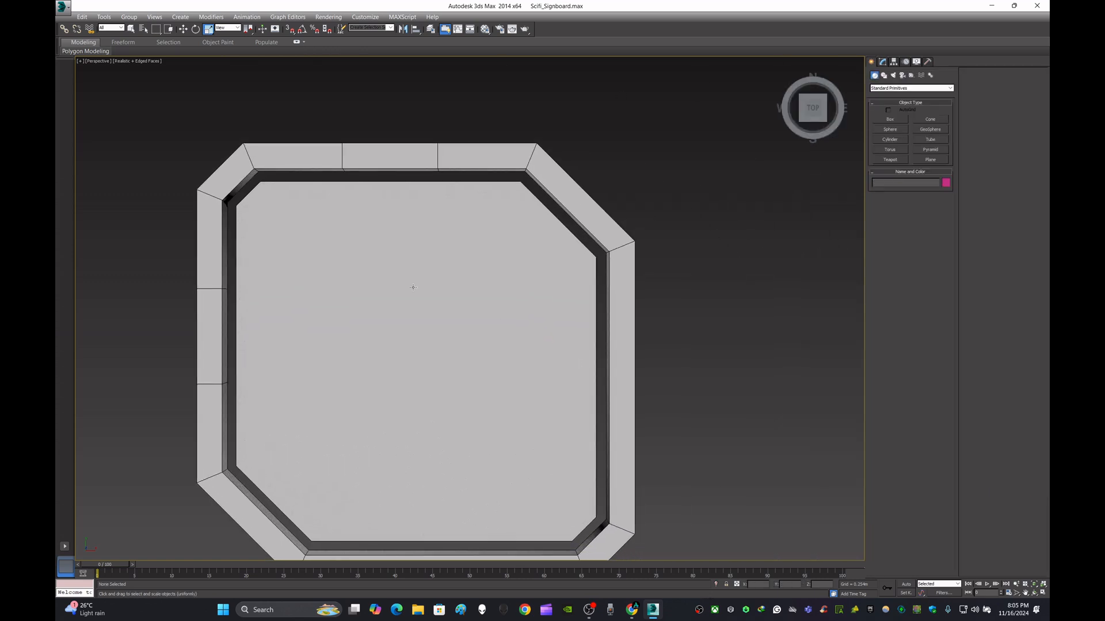
pyautogui.moveTo(716, 349); pyautogui.dragTo(754, 190, button='middle')
pyautogui.click(577, 271)
pyautogui.press('w')
pyautogui.click(712, 320)
pyautogui.click(573, 410)
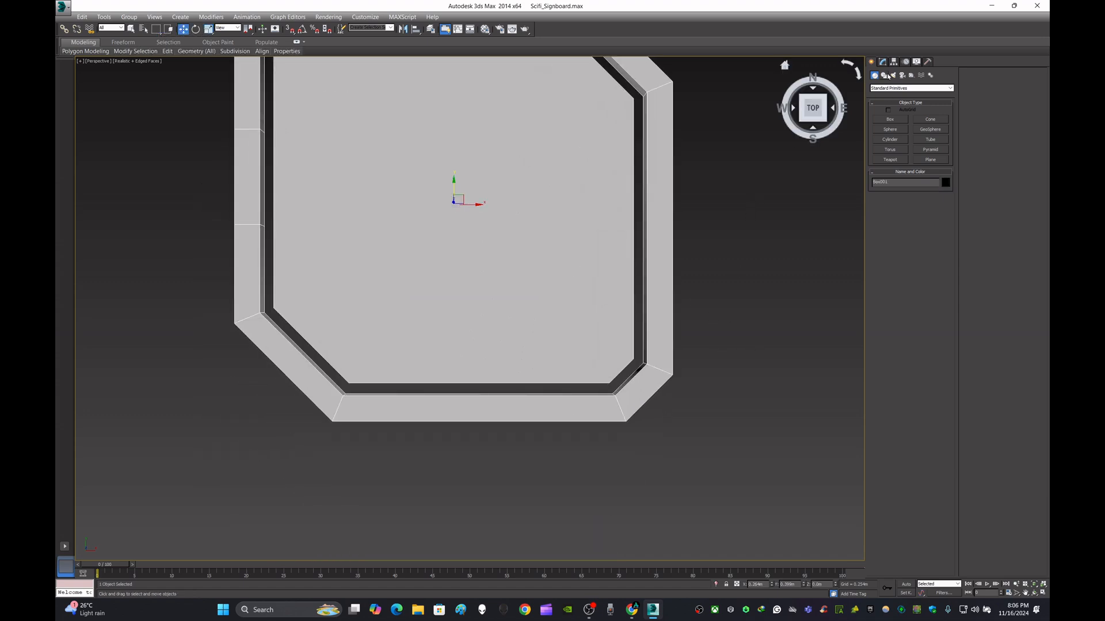
pyautogui.click(882, 61)
pyautogui.click(891, 179)
pyautogui.moveTo(490, 393); pyautogui.dragTo(489, 393)
pyautogui.click(944, 344)
pyautogui.click(474, 346)
pyautogui.press('r')
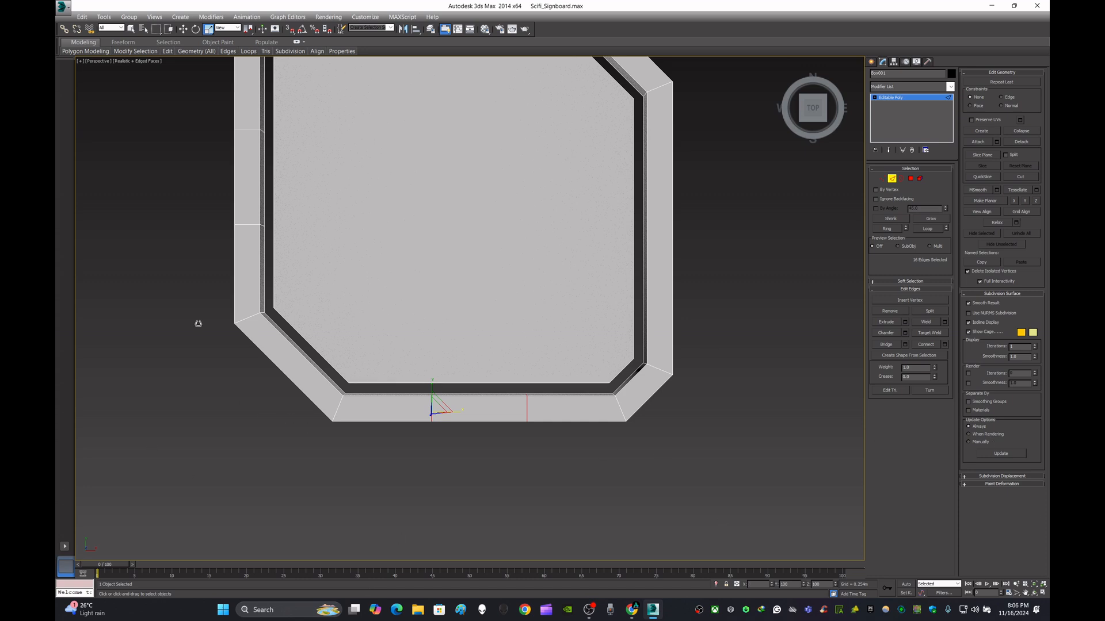
# Step: Connect the long edges of the right frame bar with 2 segments and scale the two cuts straight
pyautogui.moveTo(732, 332); pyautogui.dragTo(622, 434, button='middle')
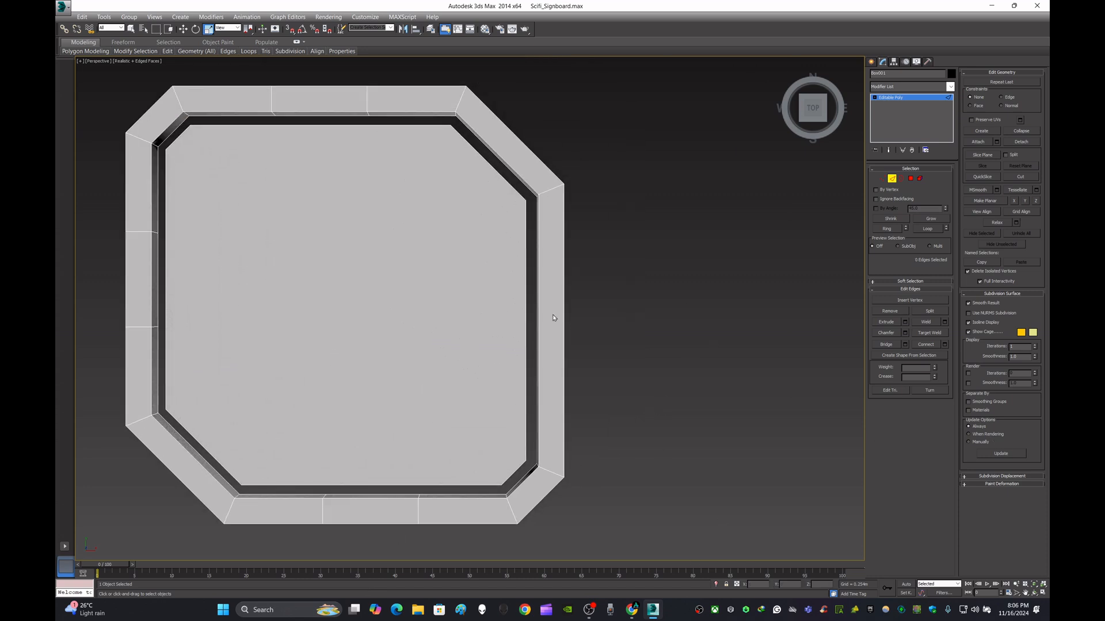
pyautogui.moveTo(529, 331); pyautogui.dragTo(529, 334)
pyautogui.click(944, 345)
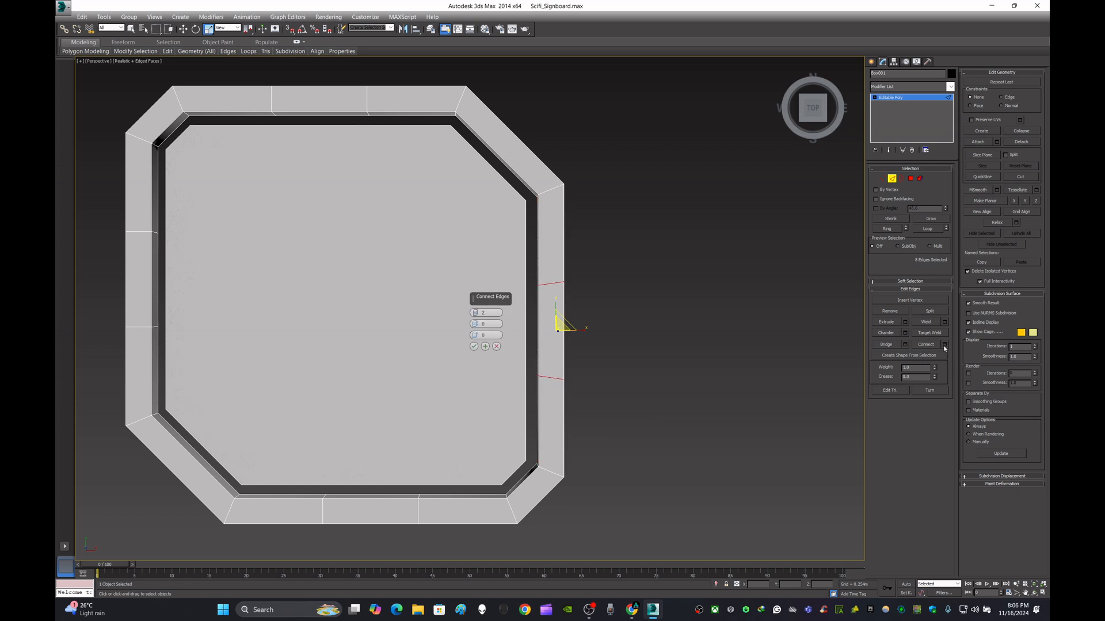
pyautogui.click(473, 346)
pyautogui.moveTo(563, 373)
pyautogui.mouseDown()
pyautogui.moveTo(508, 378)
pyautogui.moveTo(578, 372)
pyautogui.mouseUp()
pyautogui.hotkey('ctrl', 'z')
pyautogui.click(555, 342)
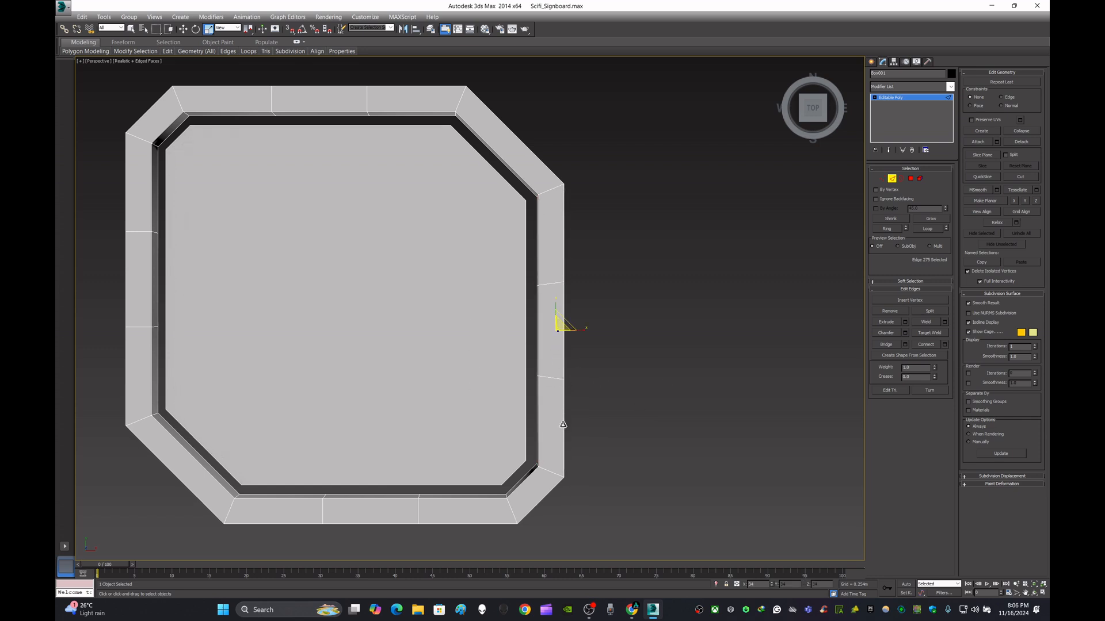
pyautogui.hotkey('ctrl', 'z')
pyautogui.click(871, 61)
pyautogui.click(742, 288)
# Step: Select all polygons of the upper frame bar's middle section and delete them to open a gap
pyautogui.moveTo(535, 286); pyautogui.dragTo(693, 407, button='middle')
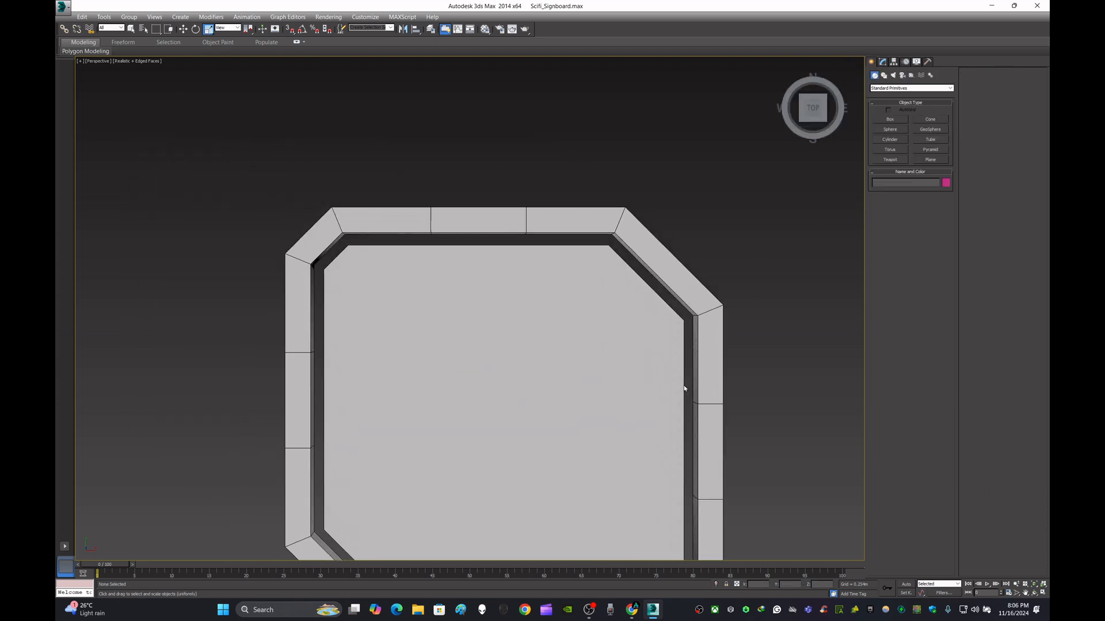
pyautogui.scroll(5, 516, 240)
pyautogui.scroll(-6, 517, 240)
pyautogui.keyDown('alt'); pyautogui.moveTo(517, 240); pyautogui.dragTo(581, 158, button='middle'); pyautogui.keyUp('alt')
pyautogui.click(813, 103)
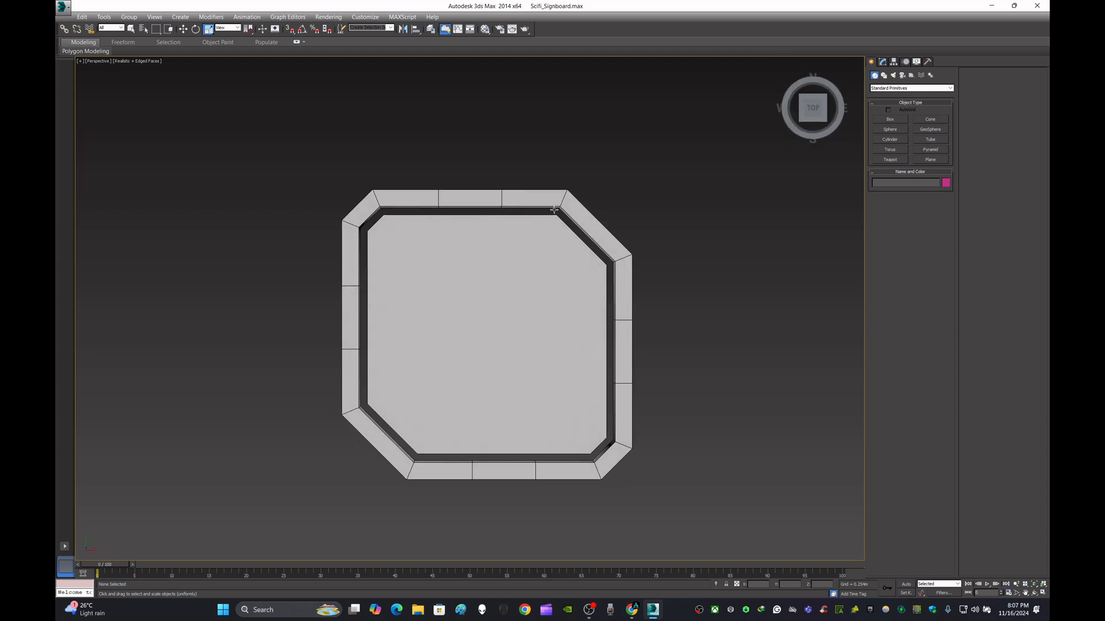
pyautogui.scroll(5, 437, 218)
pyautogui.click(453, 207)
pyautogui.press('4')
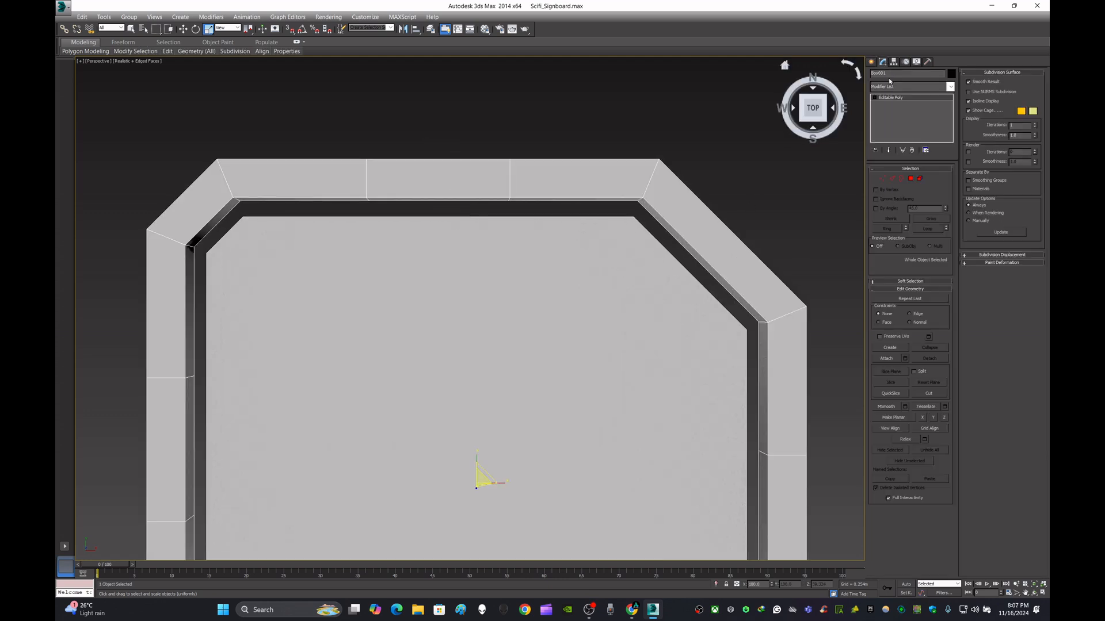
pyautogui.moveTo(458, 216); pyautogui.dragTo(458, 214)
pyautogui.press('Delete')
# Step: Delete the middle sections of the left, right and bottom frame bars, leaving four separate corner pieces
pyautogui.scroll(-4, 670, 298)
pyautogui.scroll(8, 551, 338)
pyautogui.moveTo(558, 330); pyautogui.dragTo(559, 331)
pyautogui.press('Delete')
pyautogui.scroll(-5, 616, 343)
pyautogui.scroll(6, 358, 316)
pyautogui.moveTo(439, 313); pyautogui.dragTo(520, 331)
pyautogui.press('Delete')
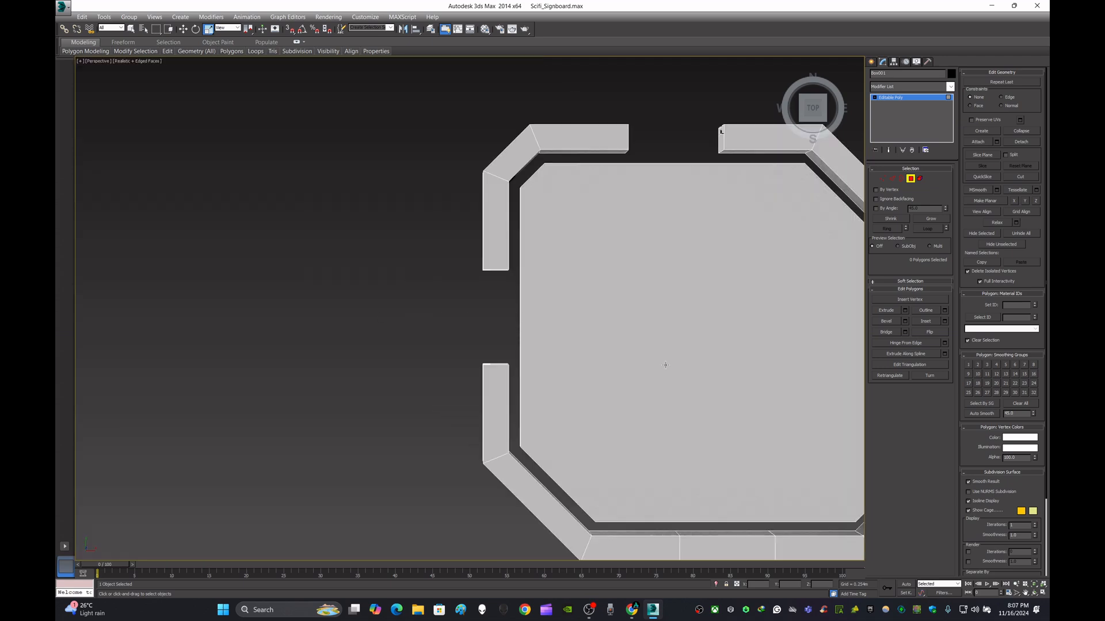
pyautogui.moveTo(665, 365); pyautogui.dragTo(446, 231, button='middle')
pyautogui.moveTo(505, 393); pyautogui.dragTo(506, 392)
pyautogui.press('Delete')
pyautogui.scroll(-4, 678, 368)
pyautogui.moveTo(678, 368); pyautogui.dragTo(527, 463, button='middle')
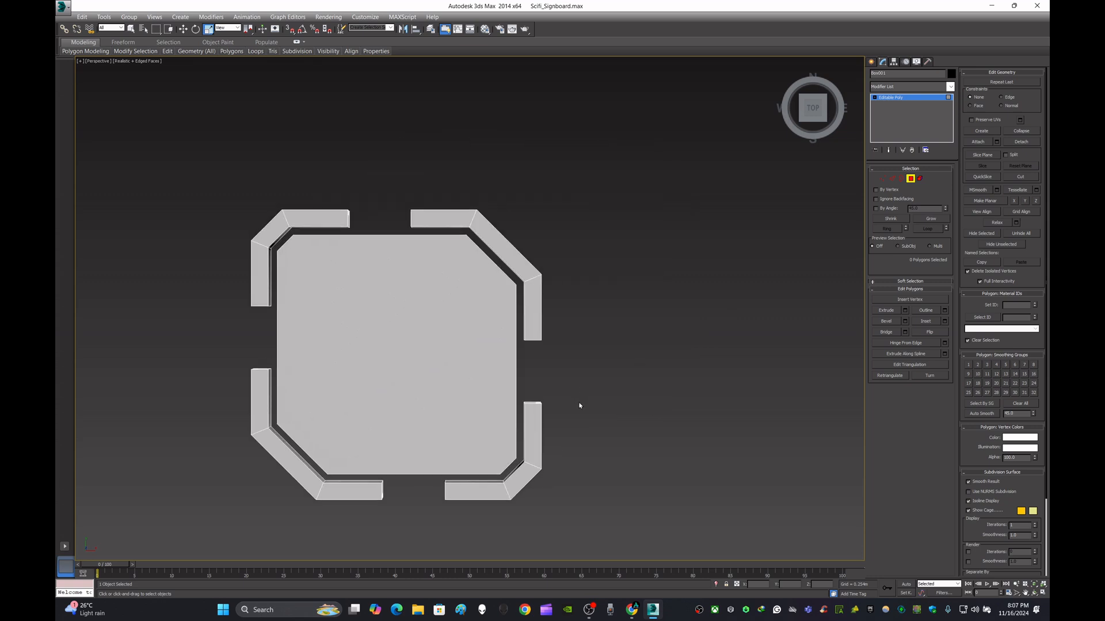
# Step: Cap the open border on the upper-right corner piece's end at the right gap
pyautogui.click(873, 63)
pyautogui.click(650, 301)
pyautogui.keyDown('alt'); pyautogui.moveTo(650, 302); pyautogui.dragTo(678, 254, button='middle'); pyautogui.keyUp('alt')
pyautogui.scroll(9, 528, 311)
pyautogui.click(576, 302)
pyautogui.click(882, 61)
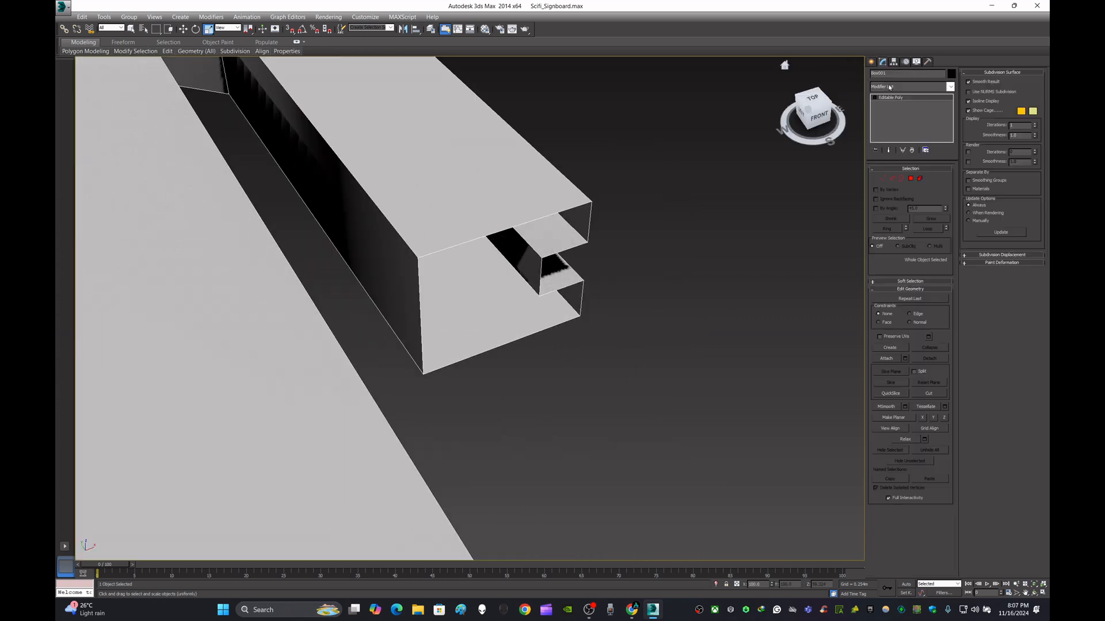
pyautogui.press('3')
pyautogui.click(579, 311)
pyautogui.hotkey('alt', 'p')
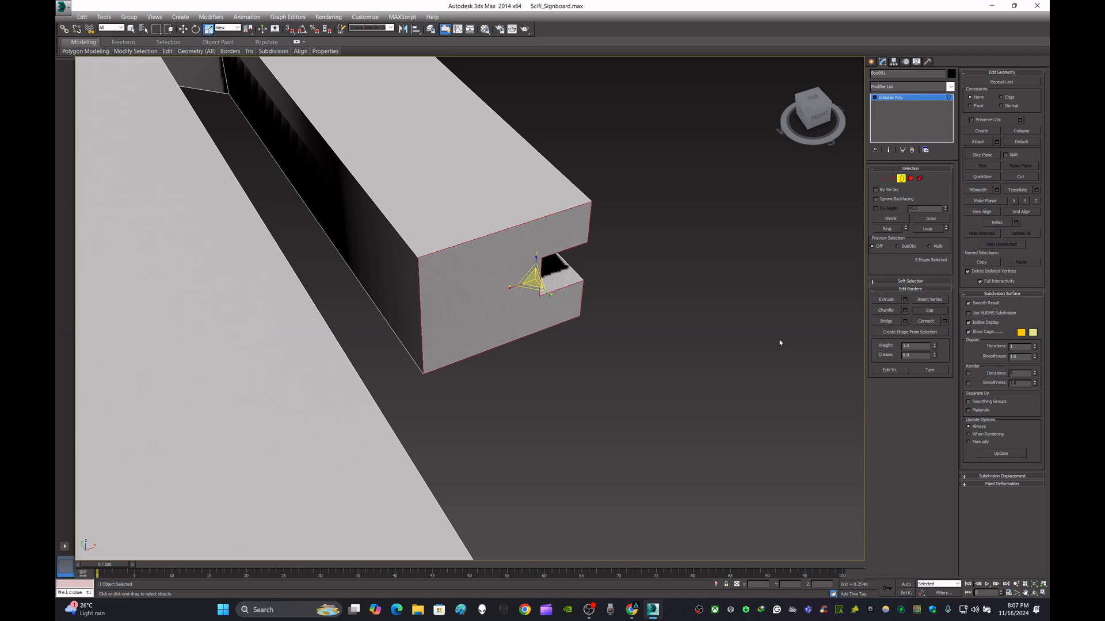
pyautogui.click(624, 345)
# Step: Cap the open borders on the next two frame ends around the panel
pyautogui.scroll(-8, 624, 345)
pyautogui.keyDown('alt'); pyautogui.moveTo(624, 345); pyautogui.dragTo(854, 300, button='middle'); pyautogui.keyUp('alt')
pyautogui.scroll(7, 854, 299)
pyautogui.click(533, 320)
pyautogui.click(942, 312)
pyautogui.scroll(-5, 397, 374)
pyautogui.keyDown('alt'); pyautogui.moveTo(397, 374); pyautogui.dragTo(575, 270, button='middle'); pyautogui.keyUp('alt')
pyautogui.scroll(5, 433, 325)
pyautogui.click(449, 285)
pyautogui.click(938, 310)
# Step: Continue around the panel and cap two more open frame ends
pyautogui.scroll(-5, 493, 400)
pyautogui.keyDown('alt'); pyautogui.moveTo(493, 399); pyautogui.dragTo(653, 380, button='middle'); pyautogui.keyUp('alt')
pyautogui.scroll(5, 695, 381)
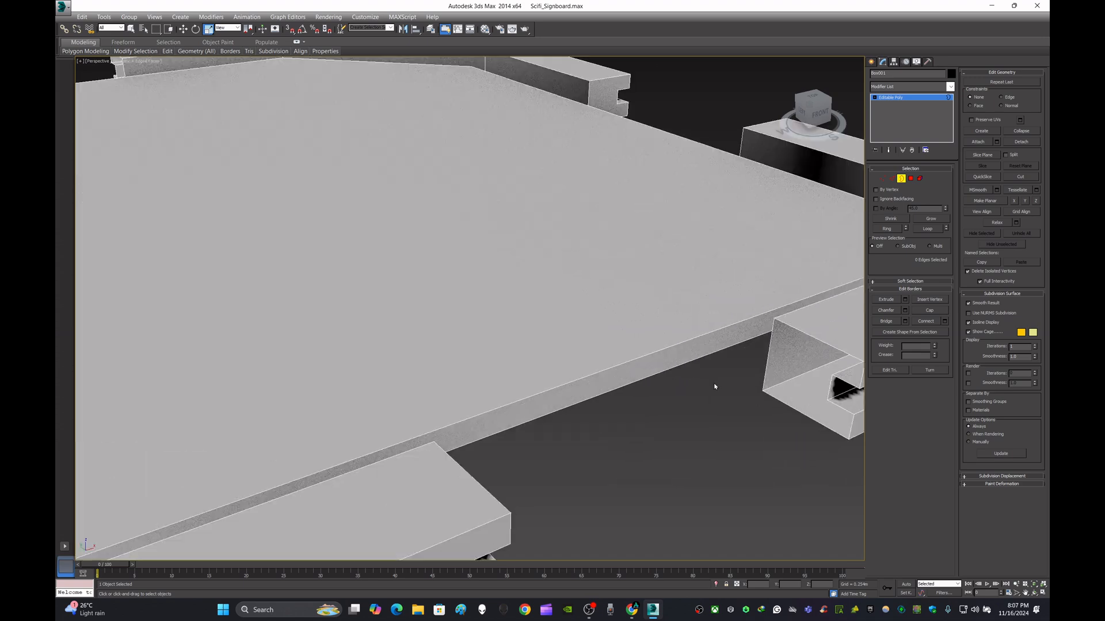
pyautogui.click(808, 336)
pyautogui.click(928, 312)
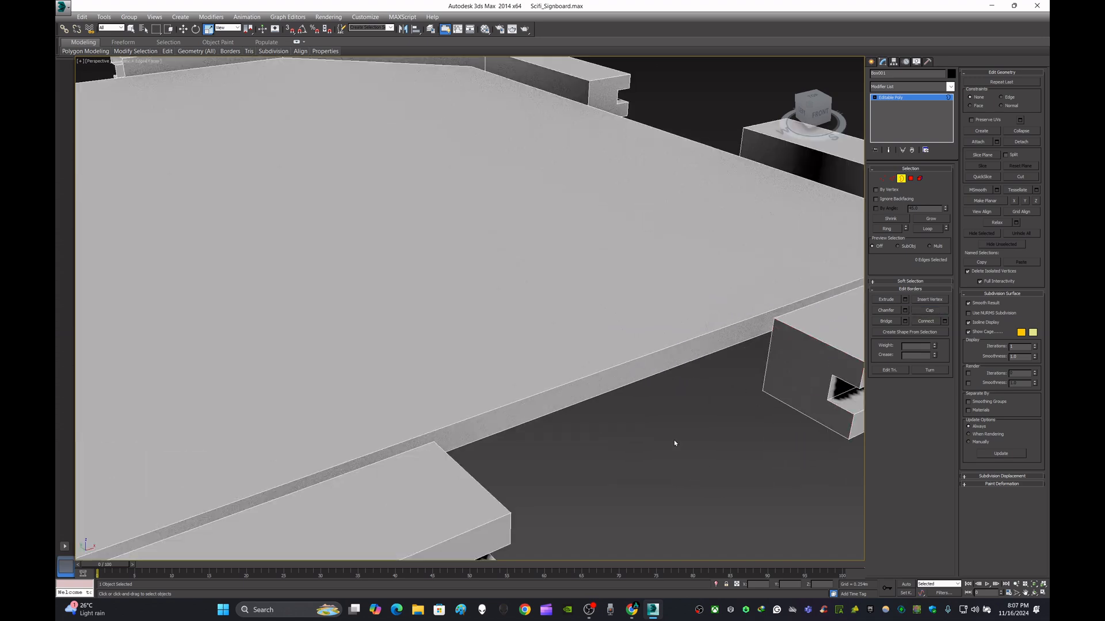
pyautogui.scroll(-5, 644, 382)
pyautogui.keyDown('alt'); pyautogui.moveTo(644, 382); pyautogui.dragTo(729, 331, button='middle'); pyautogui.keyUp('alt')
pyautogui.scroll(4, 667, 364)
pyautogui.scroll(3, 728, 331)
pyautogui.click(408, 340)
pyautogui.click(940, 311)
# Step: Cap the open grooved end of the next corner piece
pyautogui.scroll(-5, 454, 399)
pyautogui.keyDown('alt'); pyautogui.moveTo(454, 399); pyautogui.dragTo(548, 313, button='middle'); pyautogui.keyUp('alt')
pyautogui.scroll(5, 819, 328)
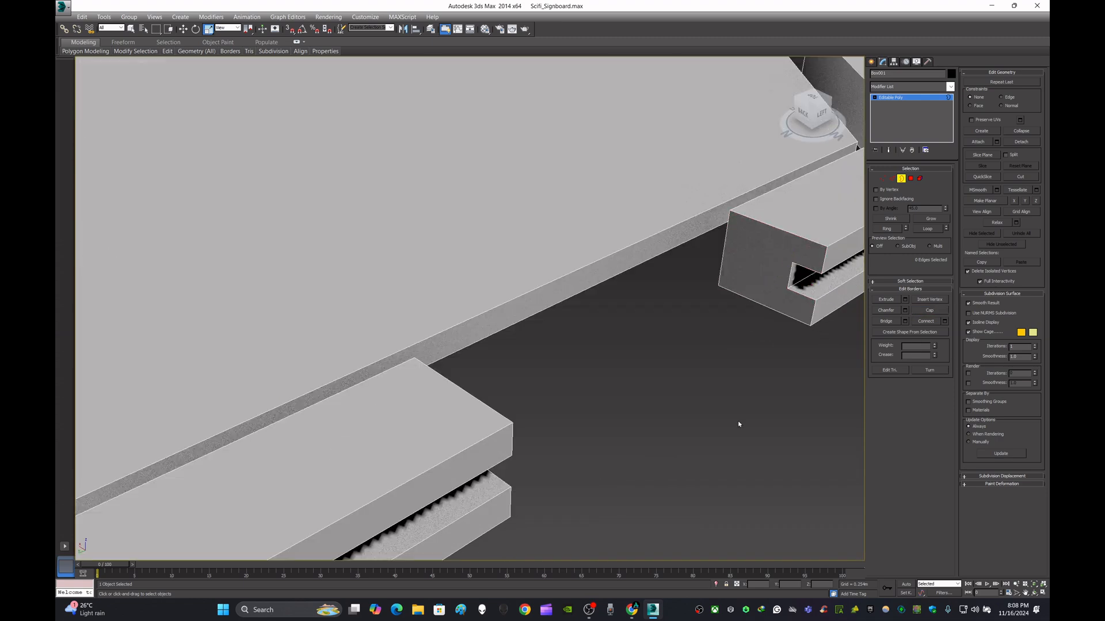
pyautogui.scroll(-5, 738, 424)
pyautogui.scroll(5, 518, 369)
pyautogui.click(517, 369)
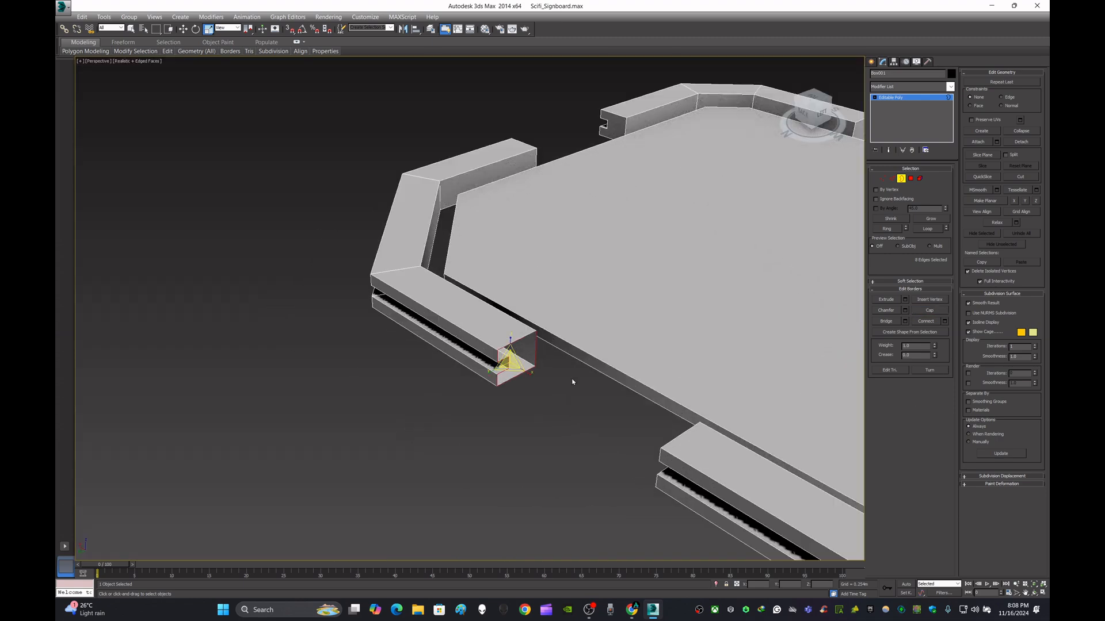
pyautogui.click(929, 311)
pyautogui.scroll(-5, 545, 468)
pyautogui.keyDown('alt'); pyautogui.moveTo(545, 469); pyautogui.dragTo(643, 442, button='middle'); pyautogui.keyUp('alt')
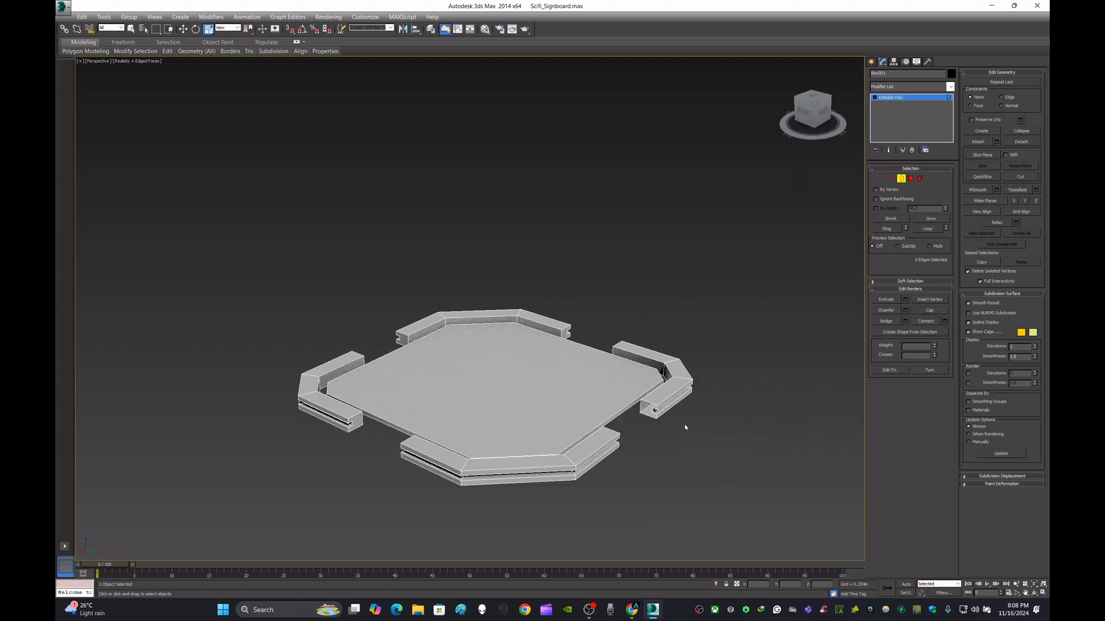
# Step: Cap the last open frame end beside the gap, then leave sub-object editing
pyautogui.scroll(6, 647, 435)
pyautogui.click(649, 409)
pyautogui.click(933, 312)
pyautogui.scroll(-10, 734, 451)
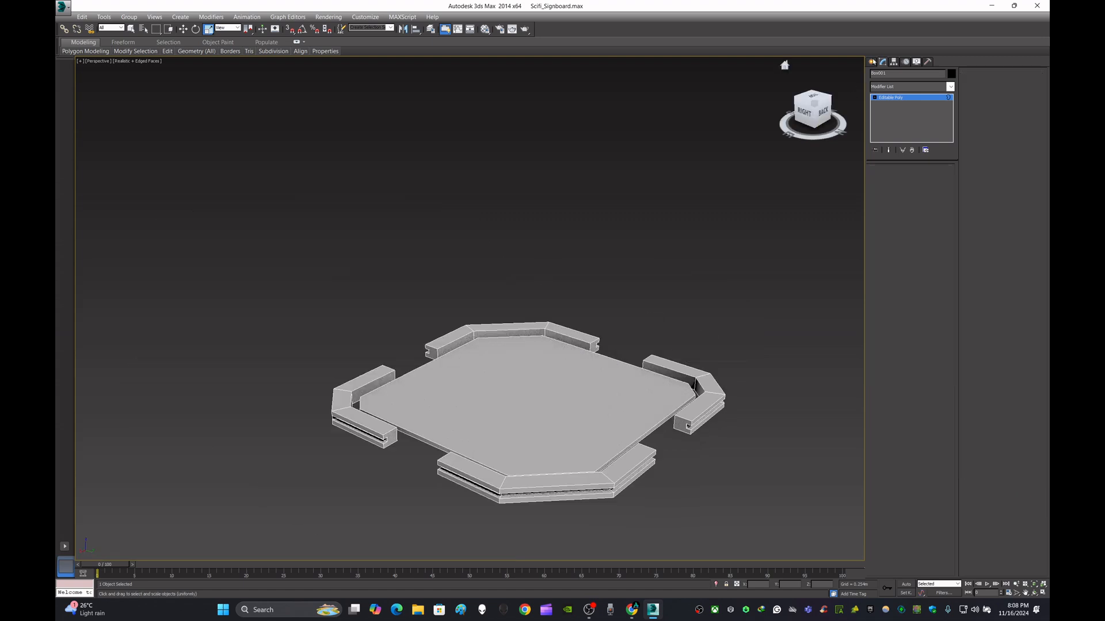
pyautogui.click(873, 61)
pyautogui.click(703, 239)
# Step: Inset the large top and bottom faces of the inner panel together by 0.068 m
pyautogui.keyDown('alt'); pyautogui.moveTo(703, 239); pyautogui.dragTo(440, 320, button='middle'); pyautogui.keyUp('alt')
pyautogui.scroll(5, 663, 429)
pyautogui.click(639, 378)
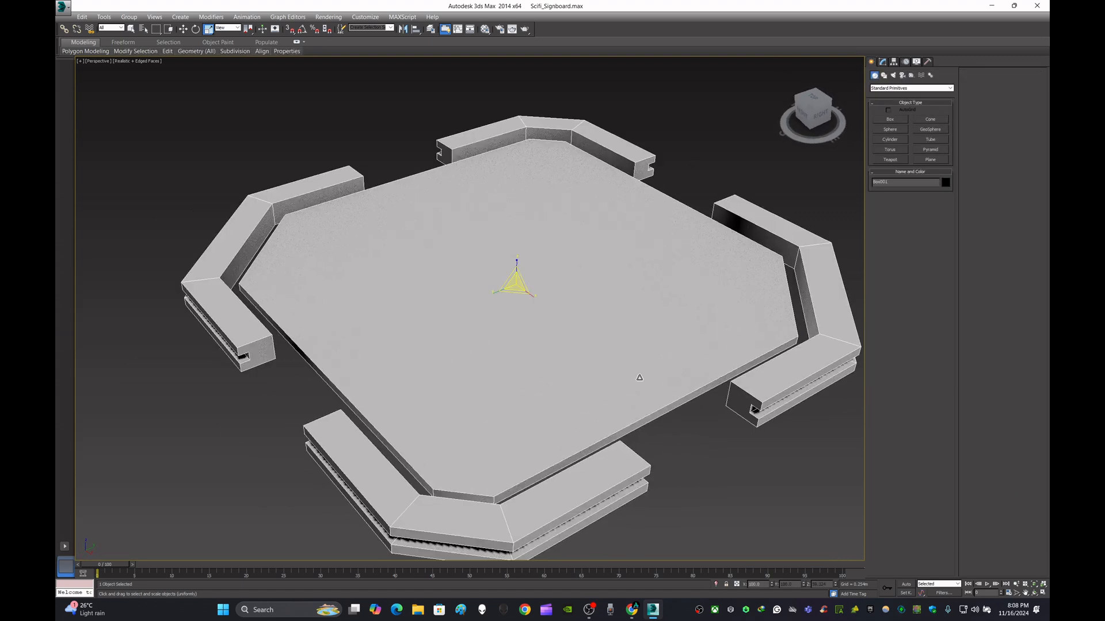
pyautogui.click(183, 29)
pyautogui.click(882, 61)
pyautogui.click(911, 179)
pyautogui.click(911, 179)
pyautogui.click(653, 217)
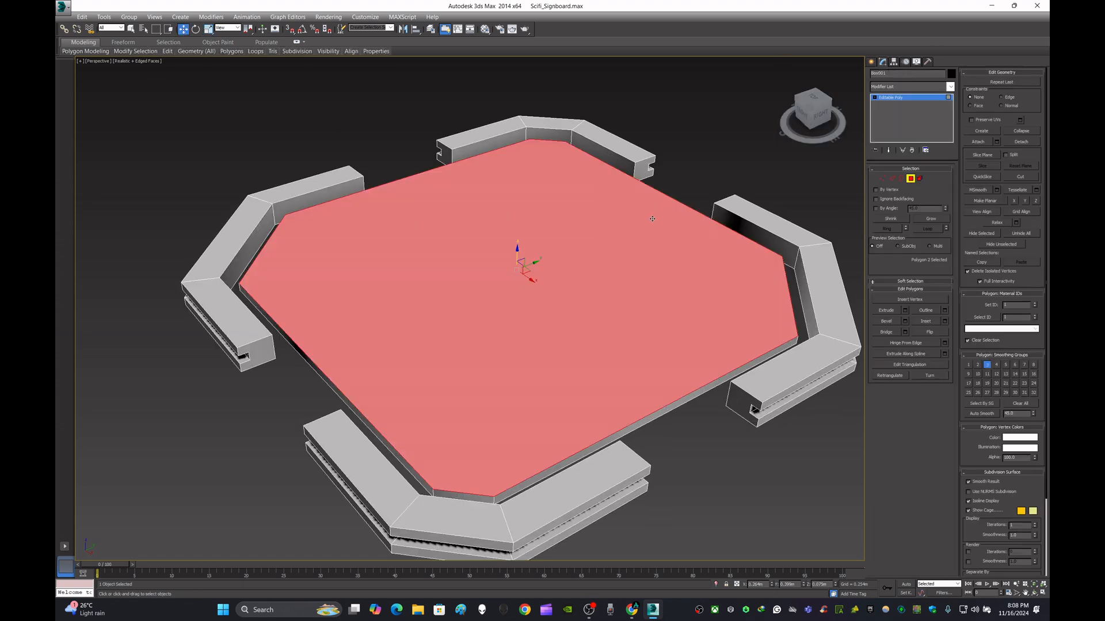
pyautogui.scroll(-3, 688, 232)
pyautogui.keyDown('alt'); pyautogui.moveTo(717, 269); pyautogui.dragTo(707, 245, button='middle'); pyautogui.keyUp('alt')
pyautogui.keyDown('ctrl'); pyautogui.click(708, 245); pyautogui.keyUp('ctrl')
pyautogui.keyDown('alt'); pyautogui.moveTo(761, 203); pyautogui.dragTo(753, 282, button='middle'); pyautogui.keyUp('alt')
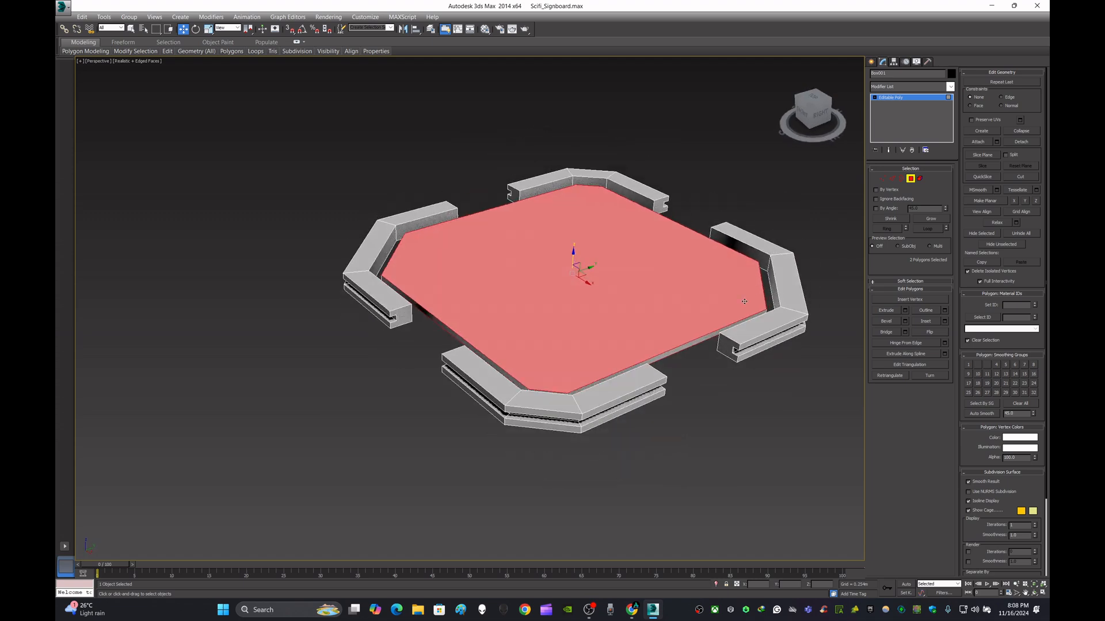
pyautogui.scroll(3, 747, 281)
pyautogui.click(944, 322)
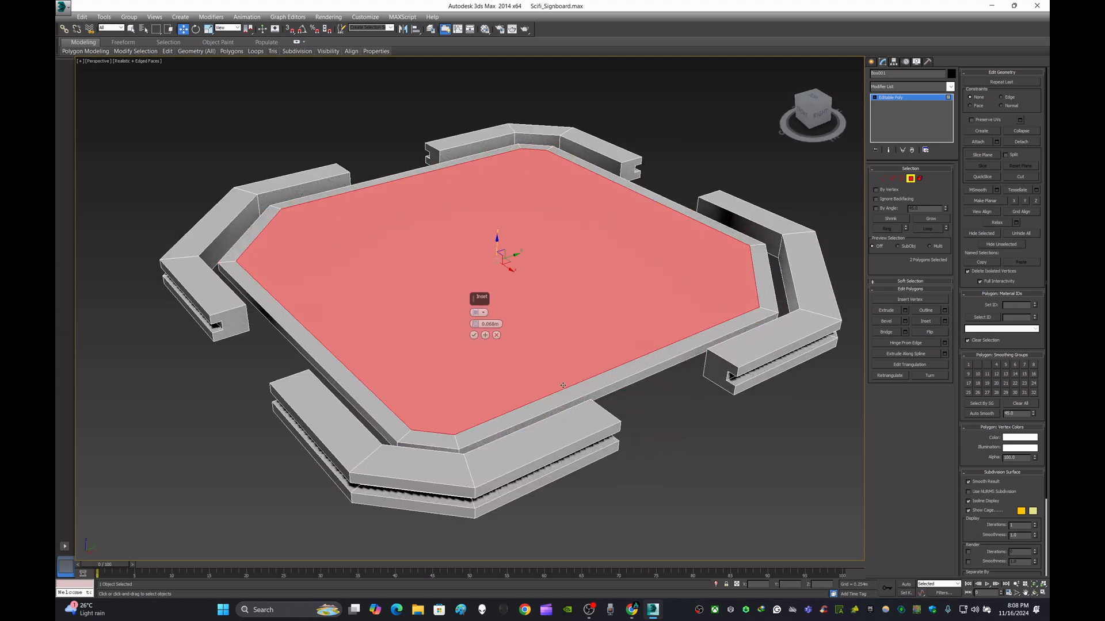
pyautogui.click(474, 335)
# Step: Inset the same two panel faces a second time by 0.068 m and clear the selection
pyautogui.click(944, 322)
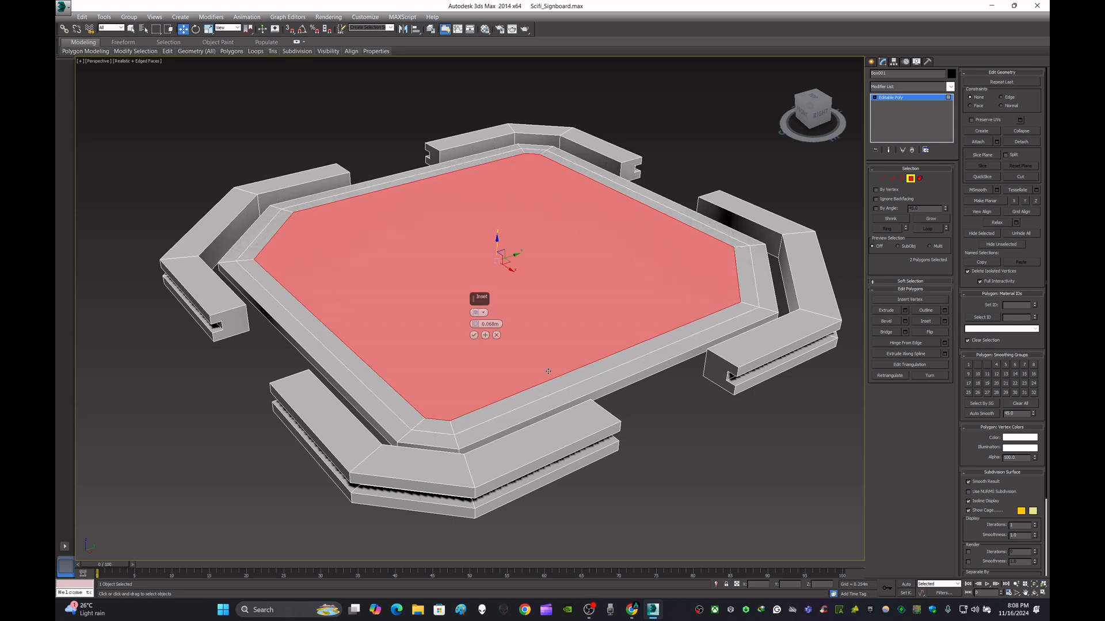
pyautogui.click(474, 335)
pyautogui.click(689, 478)
pyautogui.moveTo(689, 477); pyautogui.dragTo(718, 485, button='middle')
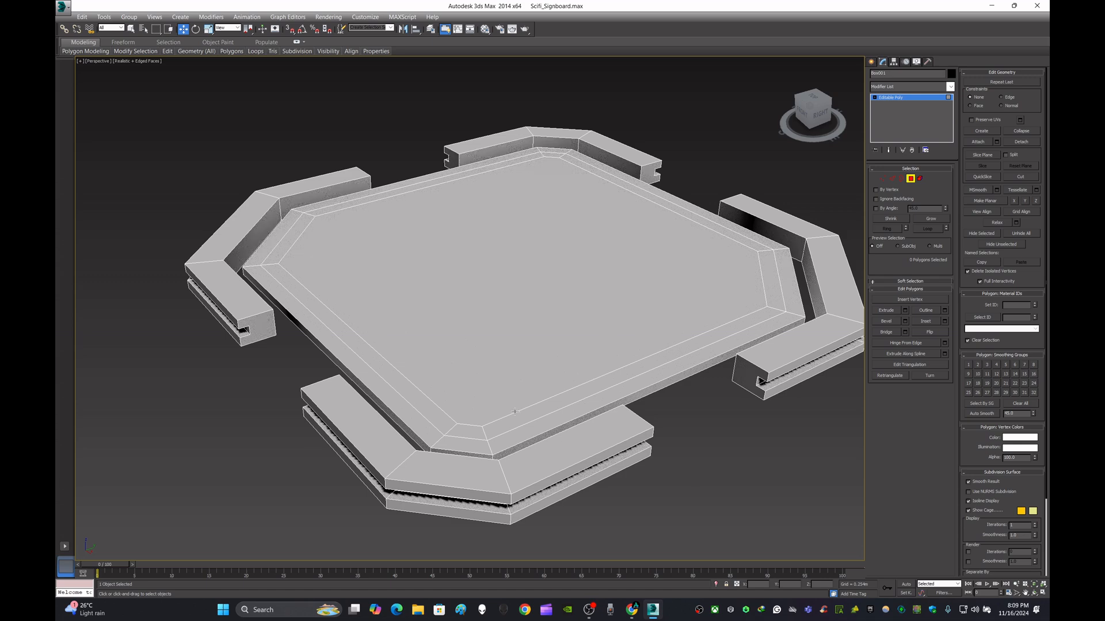
# Step: Bridge the narrow polygon bands between the insets on the panel's top and bottom to cut a continuous slot through it
pyautogui.click(892, 179)
pyautogui.click(486, 436)
pyautogui.keyDown('alt'); pyautogui.moveTo(486, 436); pyautogui.dragTo(653, 462, button='middle'); pyautogui.keyUp('alt')
pyautogui.keyDown('ctrl'); pyautogui.click(486, 443); pyautogui.keyUp('ctrl')
pyautogui.click(893, 230)
pyautogui.keyDown('ctrl'); pyautogui.click(910, 178); pyautogui.keyUp('ctrl')
pyautogui.keyDown('alt'); pyautogui.moveTo(777, 322); pyautogui.dragTo(814, 345, button='middle'); pyautogui.keyUp('alt')
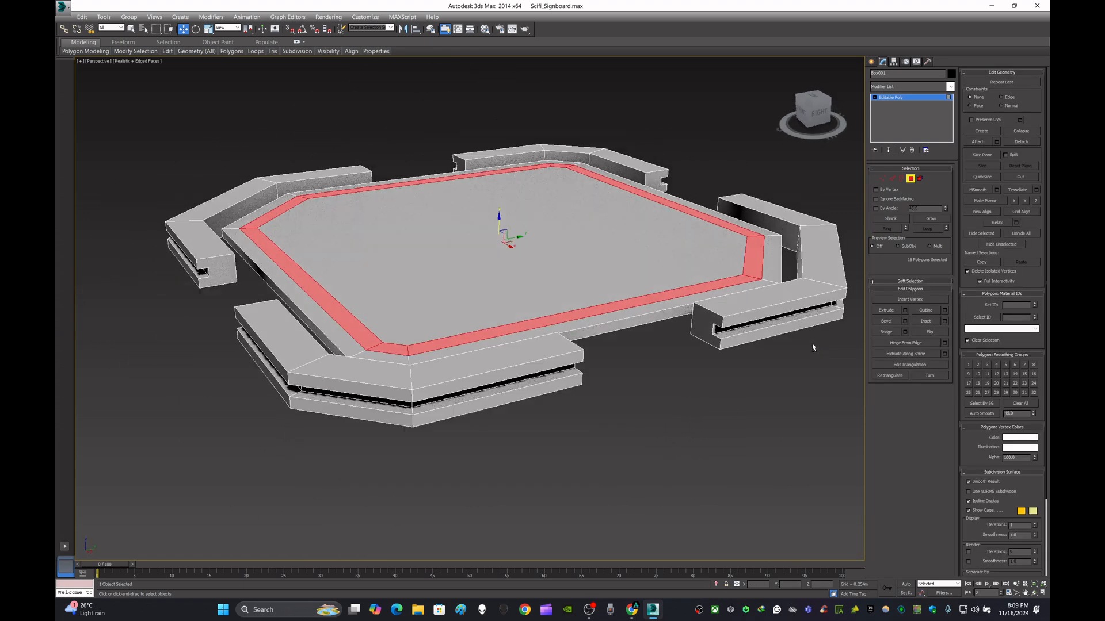
pyautogui.click(905, 333)
pyautogui.click(474, 357)
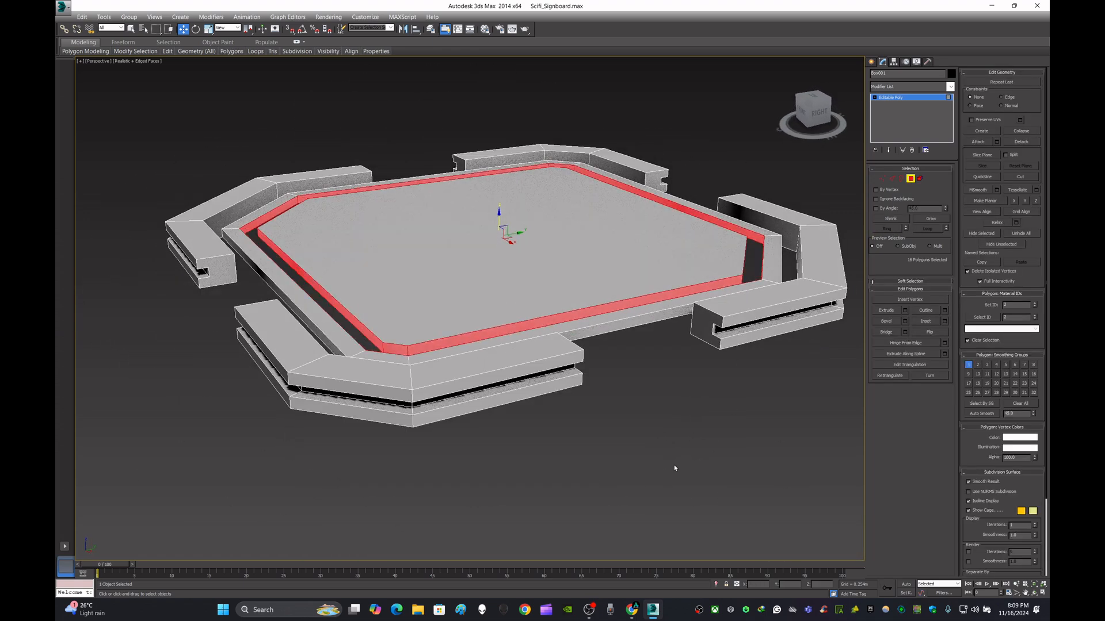
pyautogui.click(653, 451)
# Step: Leave polygon editing, view the signboard from above and rename the object Scifi Signboard 01
pyautogui.click(871, 61)
pyautogui.click(809, 201)
pyautogui.scroll(-2, 737, 358)
pyautogui.keyDown('alt'); pyautogui.moveTo(737, 357); pyautogui.dragTo(742, 425, button='middle'); pyautogui.keyUp('alt')
pyautogui.keyDown('alt'); pyautogui.moveTo(645, 207); pyautogui.dragTo(711, 293, button='middle'); pyautogui.keyUp('alt')
pyautogui.click(811, 105)
pyautogui.scroll(-2, 769, 278)
pyautogui.scroll(1, 526, 323)
pyautogui.moveTo(655, 321); pyautogui.dragTo(603, 317, button='middle')
pyautogui.click(487, 304)
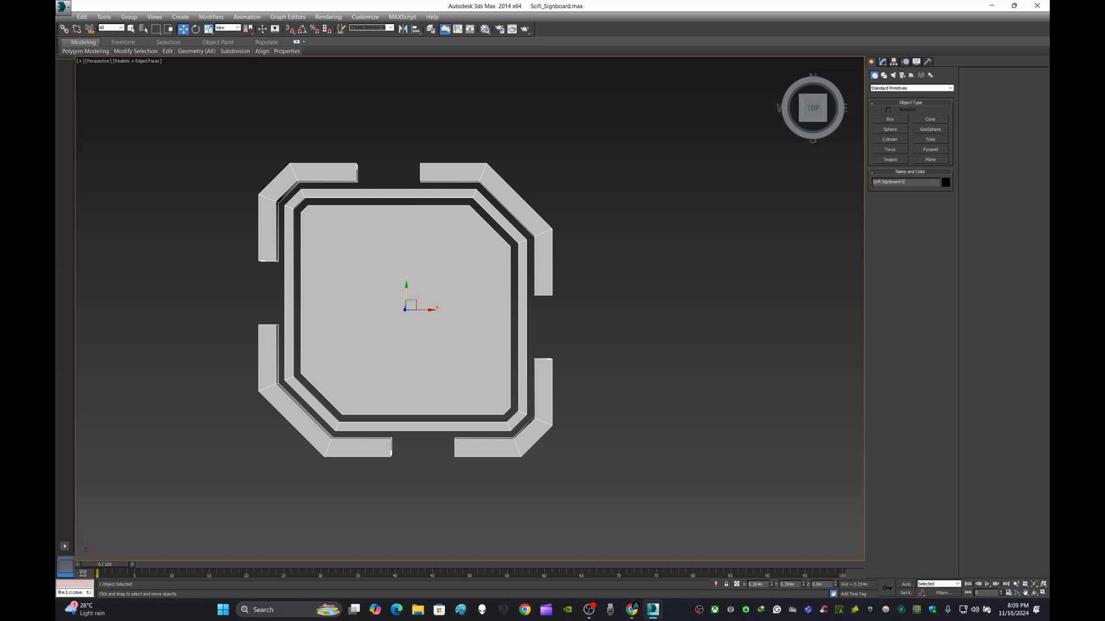
pyautogui.click(736, 282)
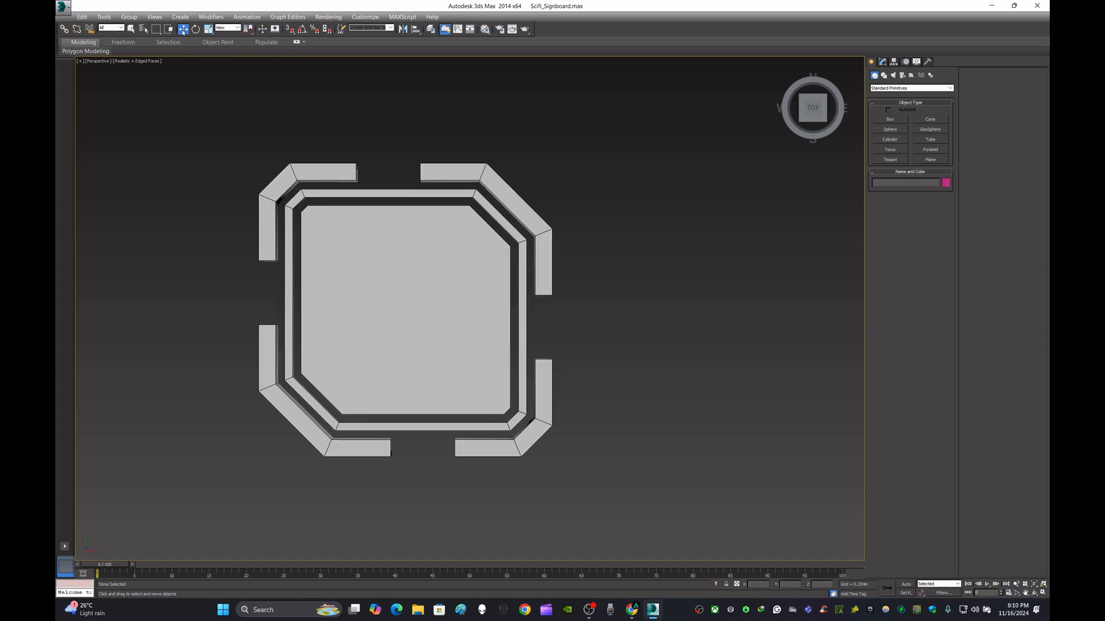
pyautogui.click(477, 337)
pyautogui.moveTo(618, 299); pyautogui.dragTo(709, 300, button='middle')
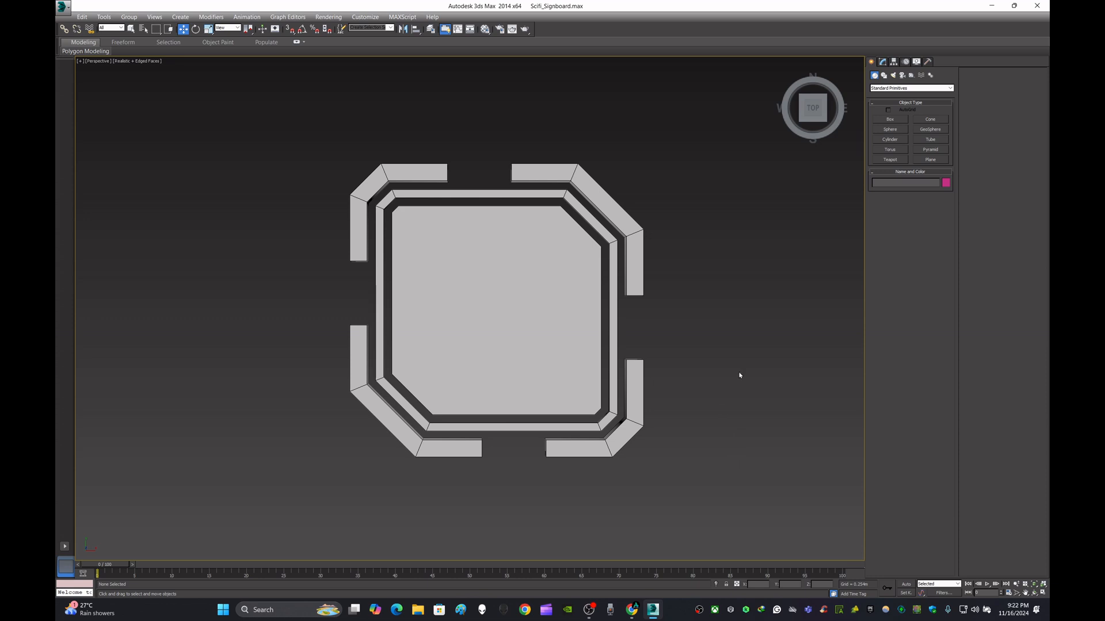
pyautogui.moveTo(740, 375); pyautogui.dragTo(726, 375, button='middle')
pyautogui.click(446, 354)
pyautogui.scroll(-2, 661, 362)
pyautogui.click(657, 413)
pyautogui.keyDown('alt'); pyautogui.moveTo(657, 413); pyautogui.dragTo(673, 397, button='middle'); pyautogui.keyUp('alt')
# Step: Name the first material slot Scifi Signboard 01 and close the Material Editor
pyautogui.click(615, 335)
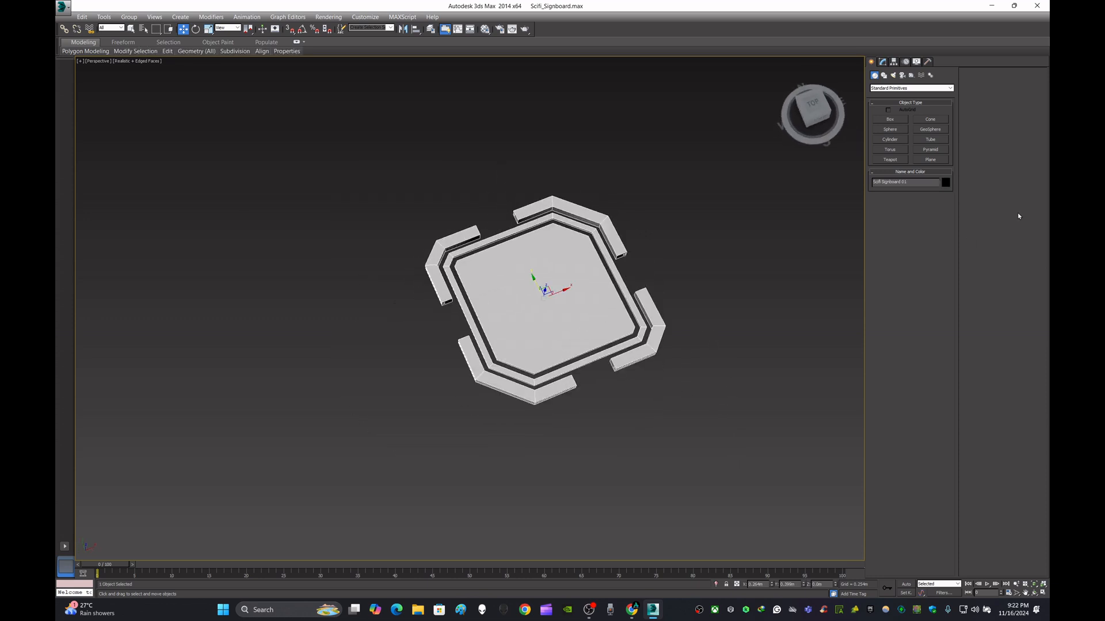
pyautogui.click(821, 343)
pyautogui.press('m')
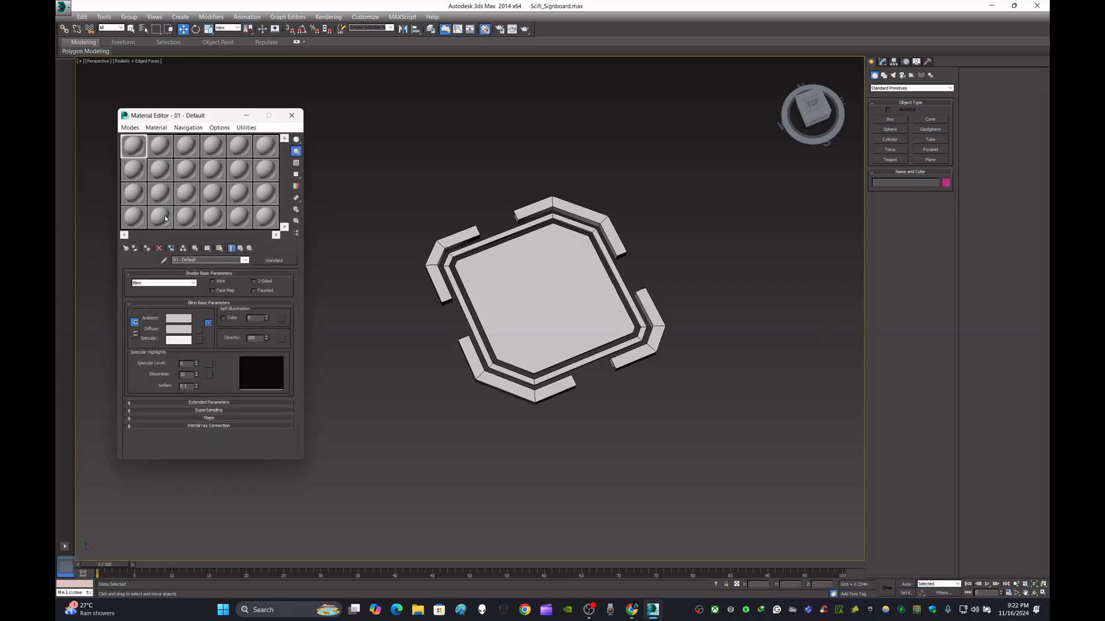
pyautogui.write('Scifi Signboard 01')
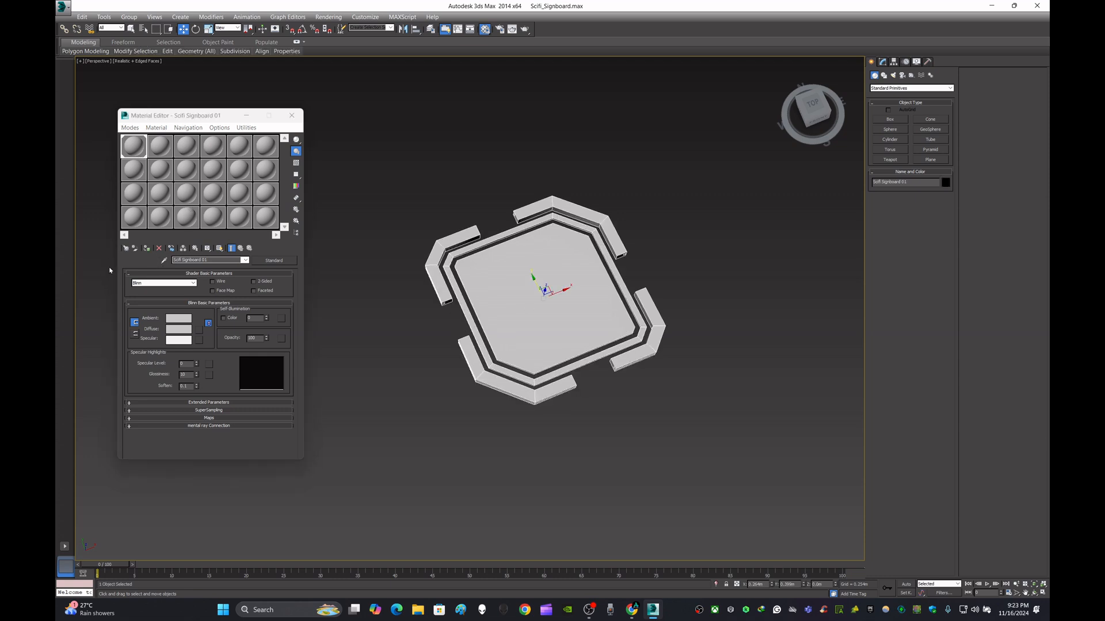
pyautogui.click(292, 115)
# Step: In the top view, clone the signboard and place the copy beside the original along the X axis
pyautogui.click(798, 125)
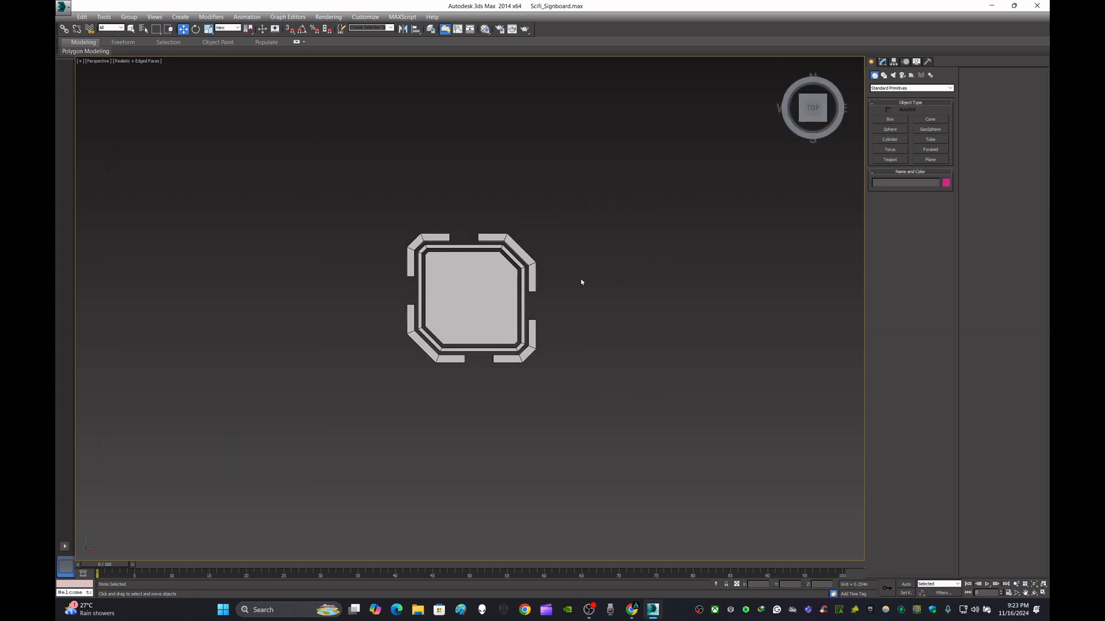
pyautogui.click(490, 287)
pyautogui.moveTo(490, 302)
pyautogui.keyDown('shift'); pyautogui.mouseDown()
pyautogui.moveTo(681, 301)
pyautogui.moveTo(667, 301)
pyautogui.mouseUp(); pyautogui.keyUp('shift')
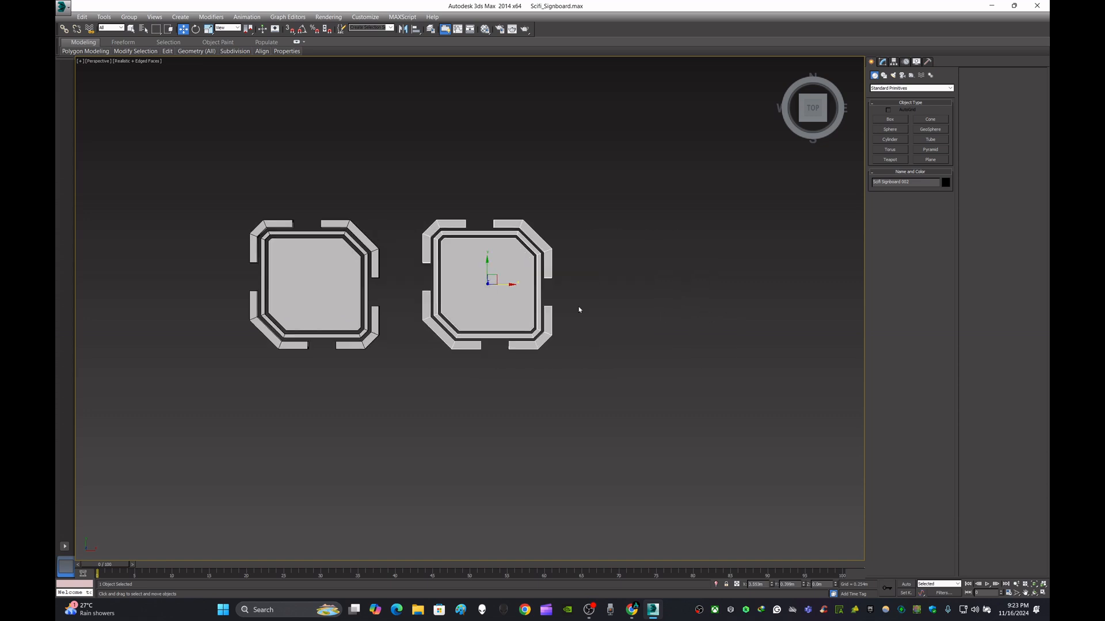
pyautogui.moveTo(580, 308); pyautogui.dragTo(628, 343, button='middle')
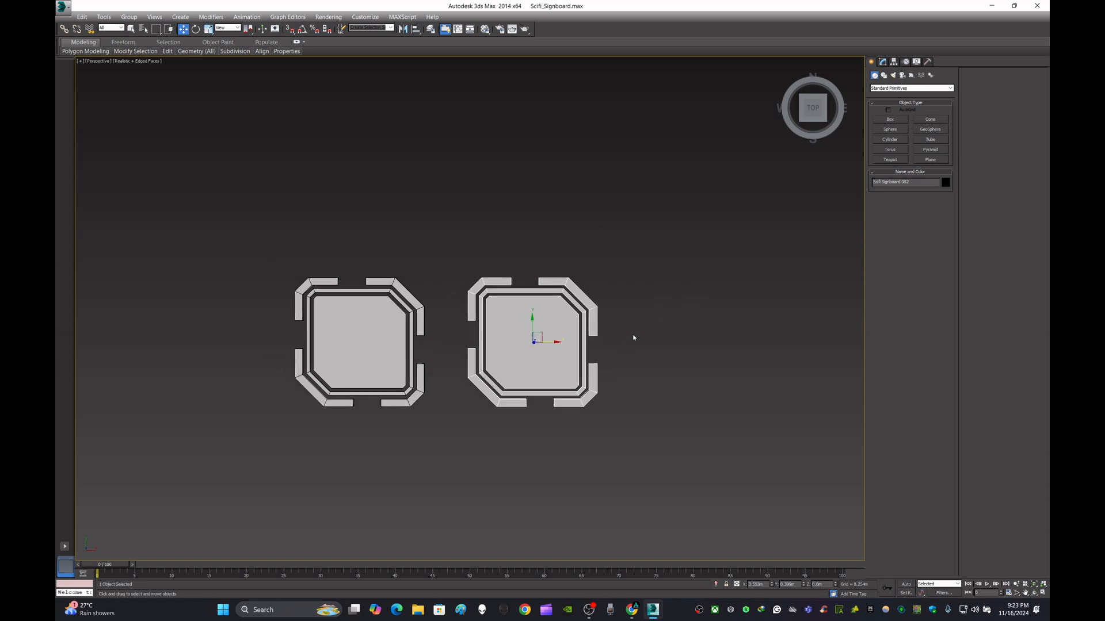
# Step: Lengthen the copied signboard by moving all vertices of its outer half outward along the X axis
pyautogui.click(883, 62)
pyautogui.click(883, 178)
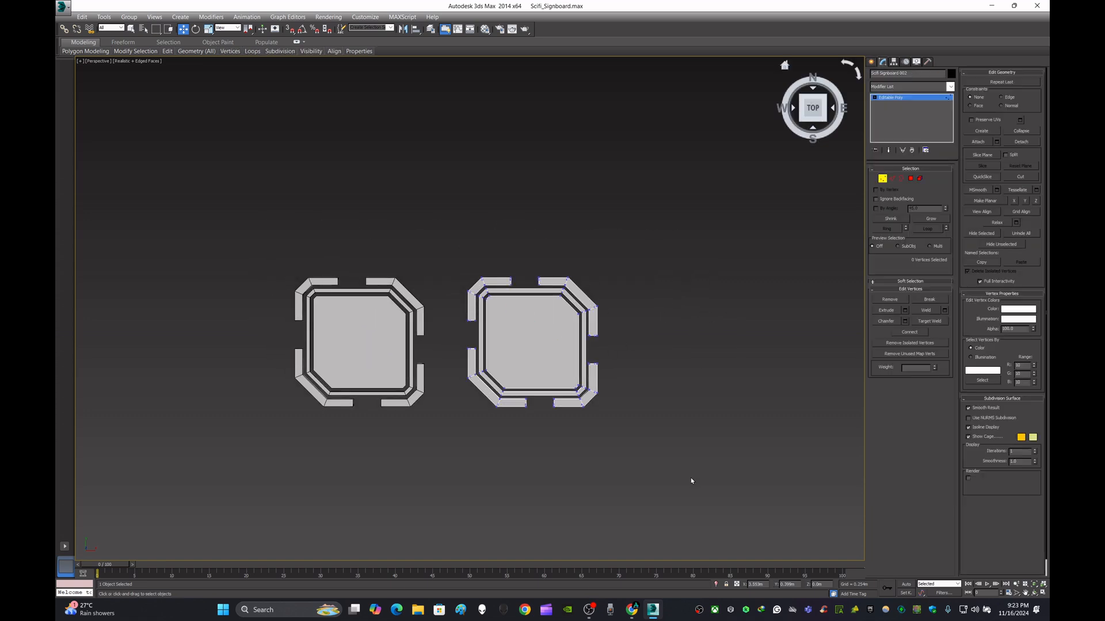
pyautogui.moveTo(637, 250); pyautogui.dragTo(637, 250)
pyautogui.moveTo(522, 246); pyautogui.dragTo(556, 290)
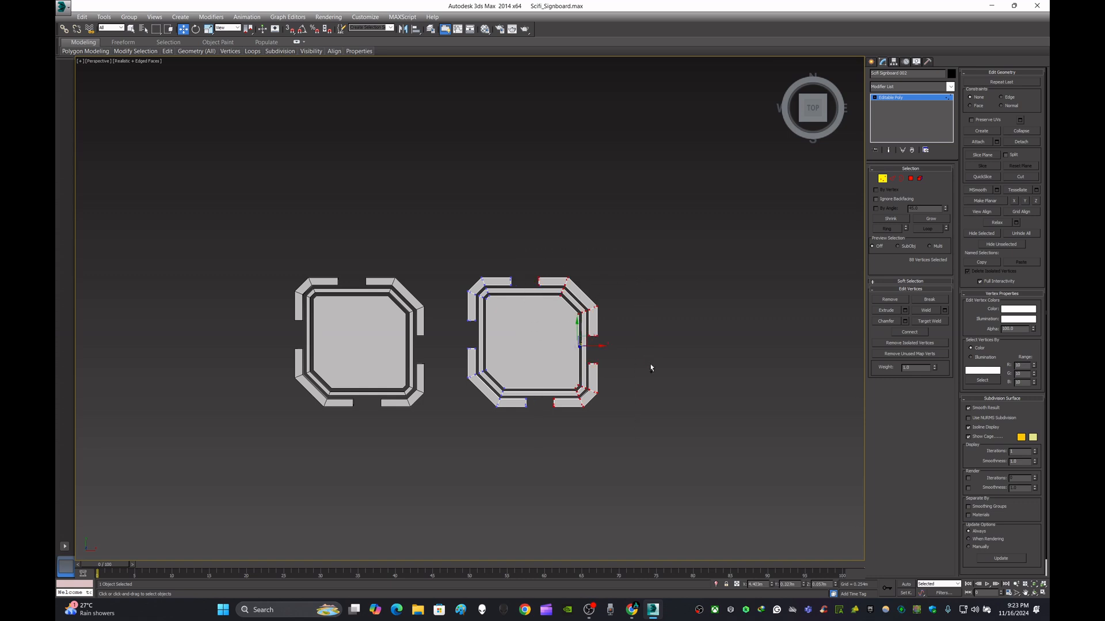
pyautogui.moveTo(596, 344); pyautogui.dragTo(759, 344)
# Step: Center the pivot of the lengthened copy to the object and deselect it
pyautogui.click(871, 62)
pyautogui.click(626, 197)
pyautogui.click(598, 339)
pyautogui.click(369, 345)
pyautogui.click(668, 211)
pyautogui.click(663, 376)
pyautogui.click(893, 62)
pyautogui.click(910, 118)
pyautogui.click(927, 170)
pyautogui.click(871, 62)
pyautogui.click(666, 207)
pyautogui.keyDown('alt'); pyautogui.moveTo(665, 207); pyautogui.dragTo(603, 252, button='middle'); pyautogui.keyUp('alt')
pyautogui.scroll(5, 596, 247)
pyautogui.click(615, 219)
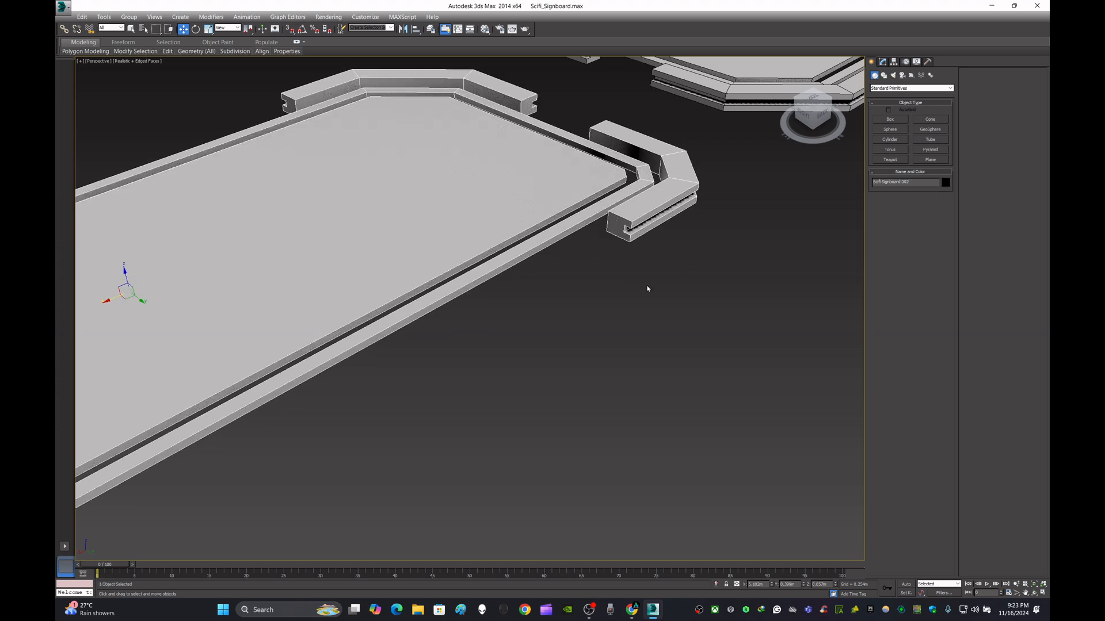
pyautogui.scroll(-4, 637, 287)
pyautogui.keyDown('alt'); pyautogui.moveTo(634, 286); pyautogui.dragTo(629, 290, button='middle'); pyautogui.keyUp('alt')
pyautogui.scroll(10, 625, 256)
pyautogui.hotkey('ctrl', 'd')
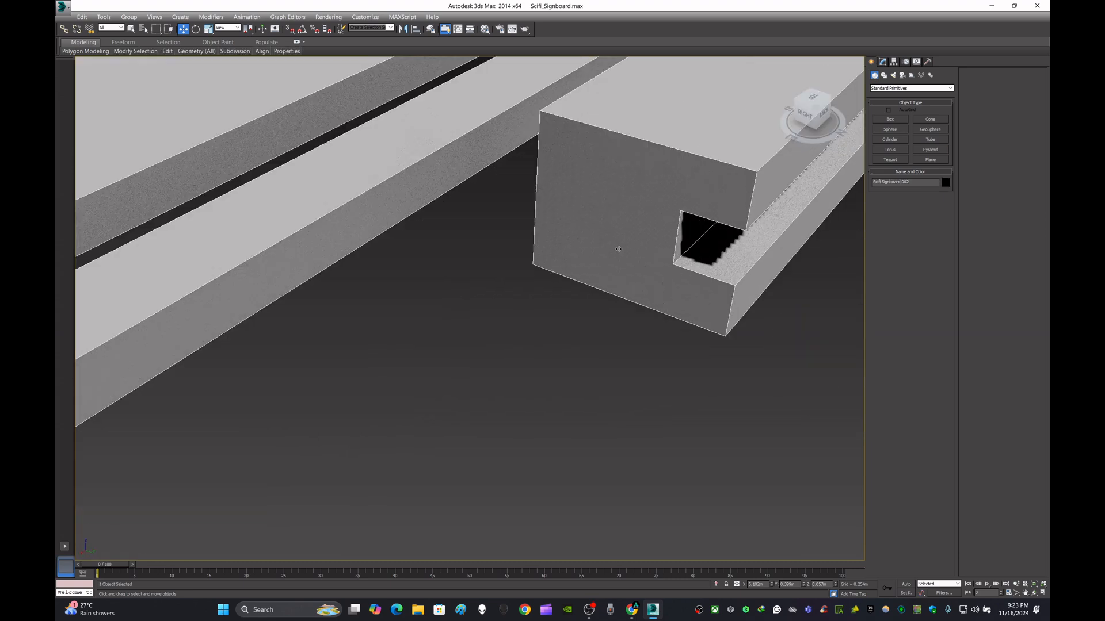
pyautogui.click(623, 244)
pyautogui.press('2')
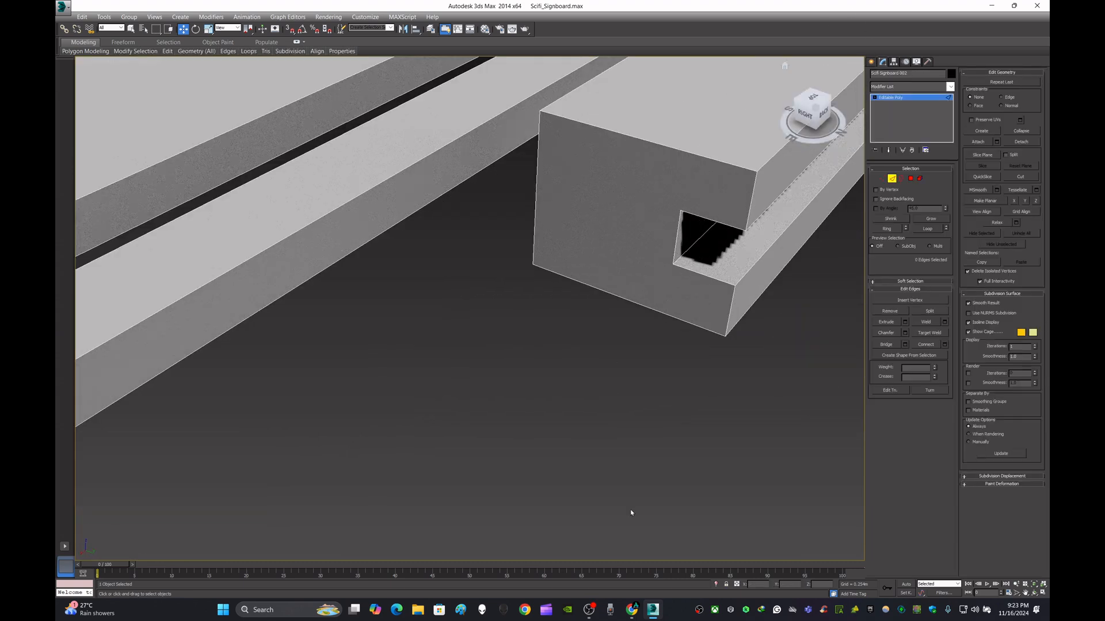
pyautogui.click(910, 179)
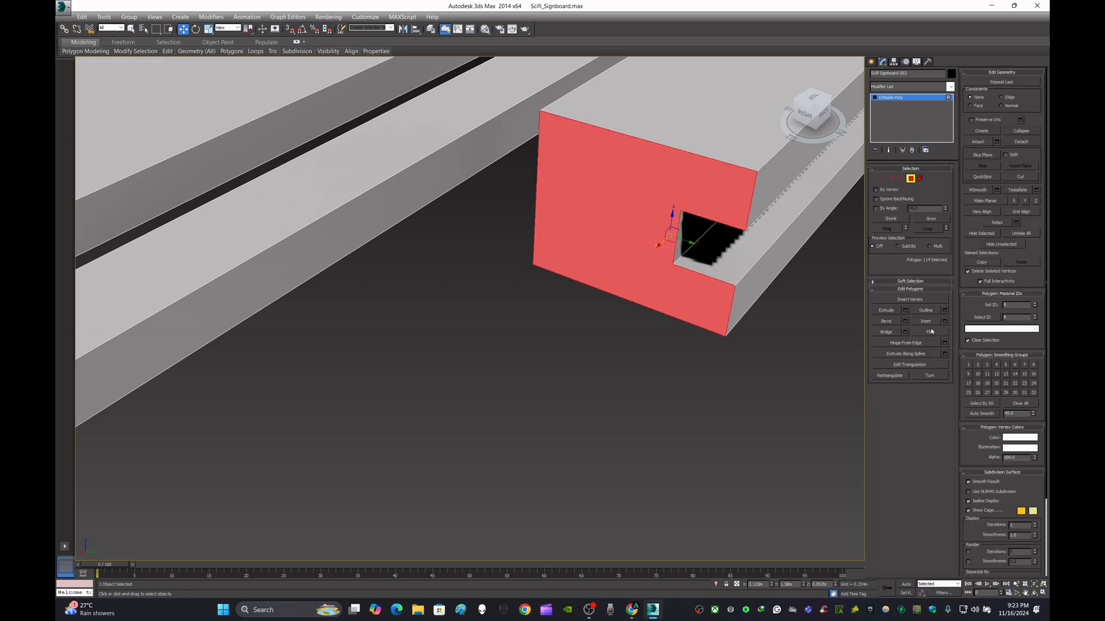
pyautogui.click(944, 321)
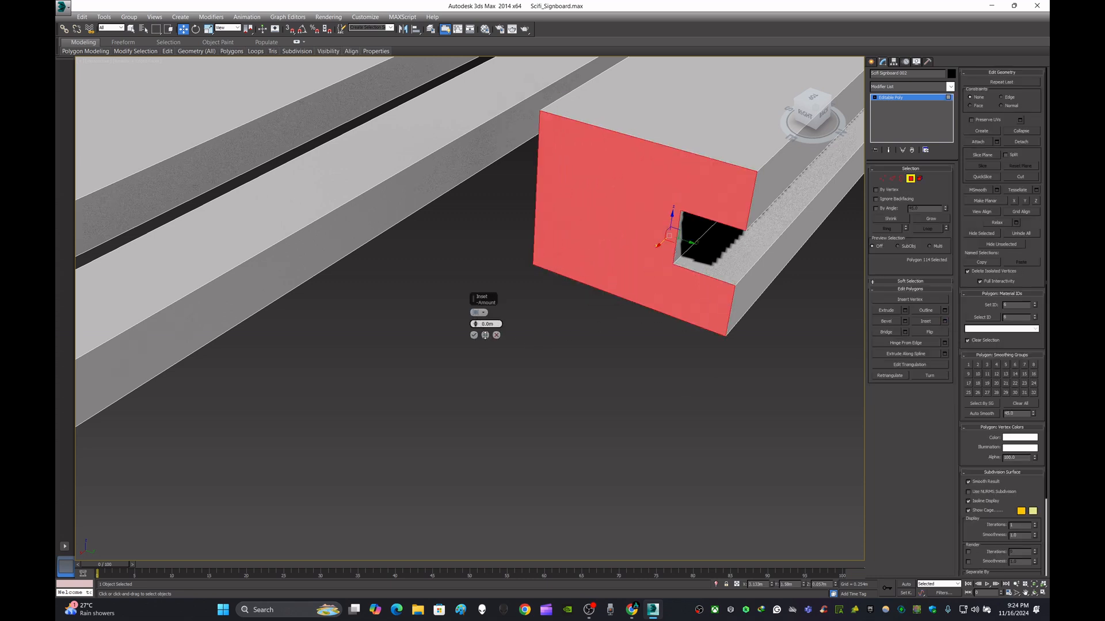
pyautogui.click(496, 336)
pyautogui.click(619, 421)
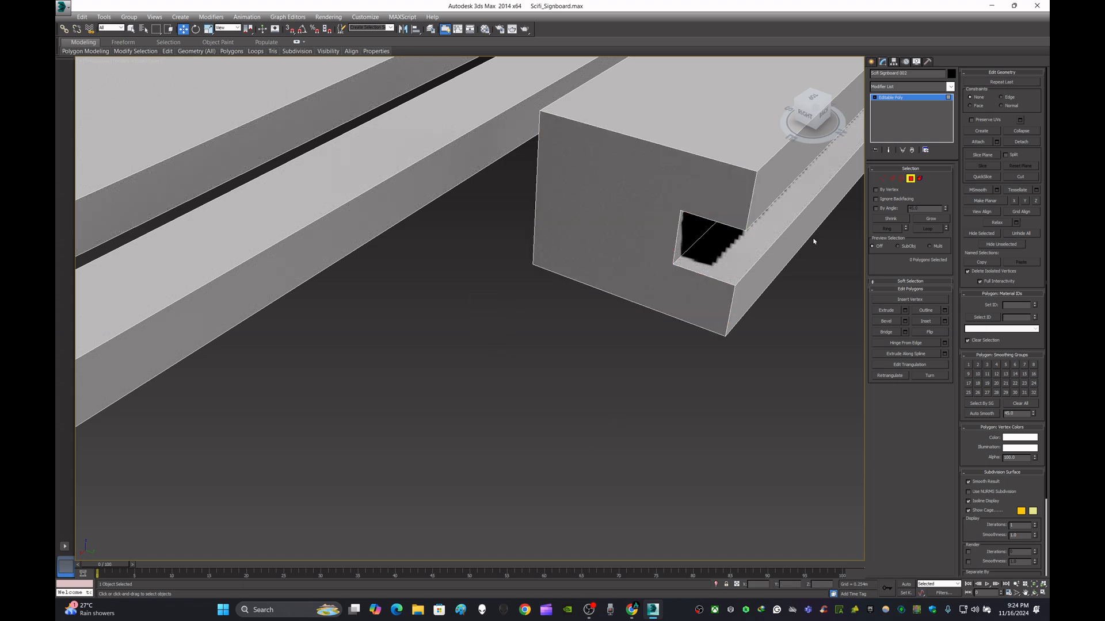
# Step: Connect the upper and lower edges of the corner piece's end face on one long side with 2 segments
pyautogui.click(893, 179)
pyautogui.click(619, 142)
pyautogui.keyDown('ctrl'); pyautogui.click(608, 294); pyautogui.keyUp('ctrl')
pyautogui.click(943, 347)
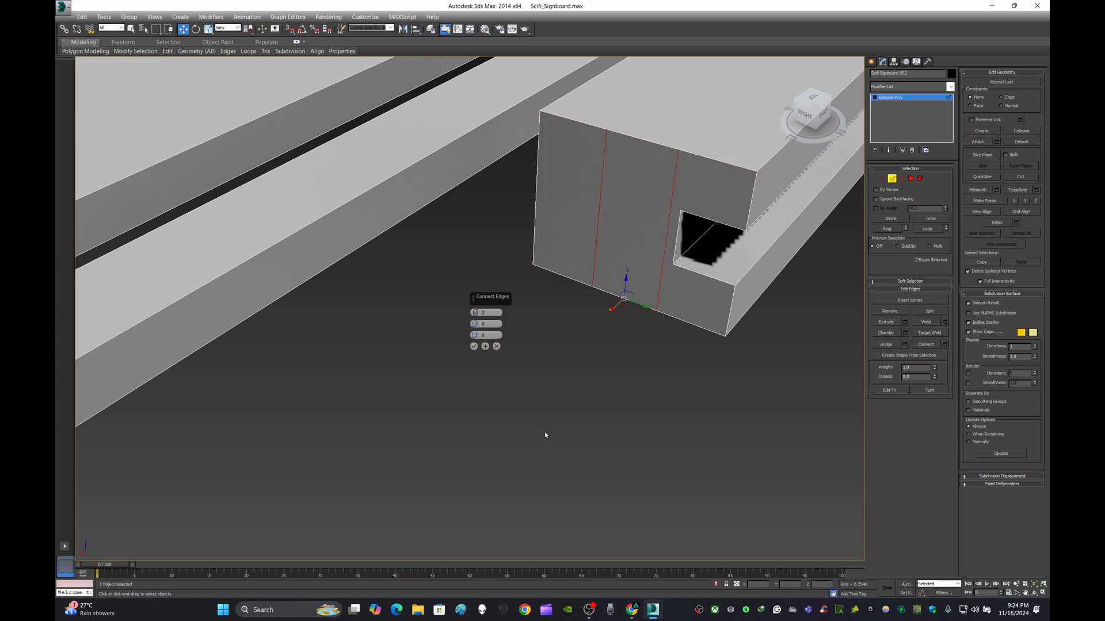
pyautogui.click(474, 347)
pyautogui.click(633, 415)
# Step: Split the facing end face across the same long side with 2 connecting segments
pyautogui.scroll(-5, 635, 415)
pyautogui.keyDown('alt'); pyautogui.moveTo(702, 417); pyautogui.dragTo(472, 379, button='middle'); pyautogui.keyUp('alt')
pyautogui.moveTo(471, 380); pyautogui.dragTo(522, 342, button='middle')
pyautogui.scroll(5, 522, 342)
pyautogui.click(582, 265)
pyautogui.keyDown('ctrl'); pyautogui.click(601, 321); pyautogui.keyUp('ctrl')
pyautogui.click(945, 344)
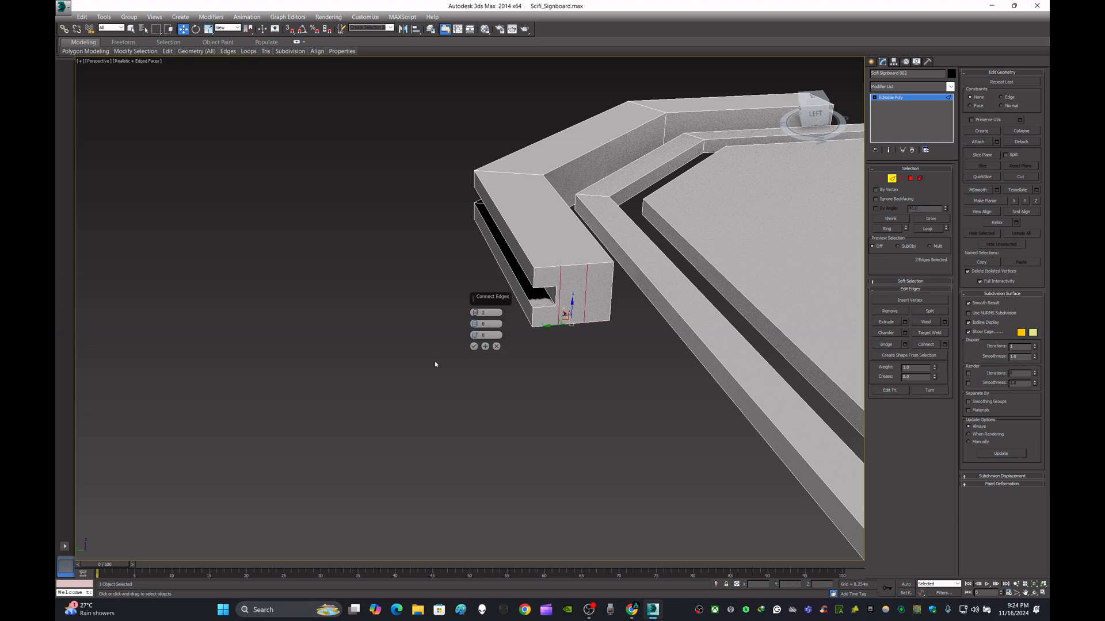
pyautogui.click(473, 347)
pyautogui.click(560, 409)
# Step: Connect the upper and lower end-face edges of the first corner piece on the other long side with 2 segments
pyautogui.scroll(-4, 546, 403)
pyautogui.keyDown('alt'); pyautogui.moveTo(545, 402); pyautogui.dragTo(624, 278, button='middle'); pyautogui.keyUp('alt')
pyautogui.scroll(5, 785, 165)
pyautogui.click(724, 147)
pyautogui.keyDown('ctrl'); pyautogui.click(715, 198); pyautogui.keyUp('ctrl')
pyautogui.click(944, 346)
pyautogui.click(474, 348)
pyautogui.click(646, 377)
# Step: Add 2 connecting segments to the end face of the fourth corner piece, completing the second long side
pyautogui.scroll(-4, 646, 376)
pyautogui.keyDown('alt'); pyautogui.moveTo(646, 376); pyautogui.dragTo(592, 274, button='middle'); pyautogui.keyUp('alt')
pyautogui.scroll(-3, 591, 361)
pyautogui.scroll(5, 437, 303)
pyautogui.click(364, 249)
pyautogui.keyDown('ctrl'); pyautogui.click(403, 337); pyautogui.keyUp('ctrl')
pyautogui.click(944, 345)
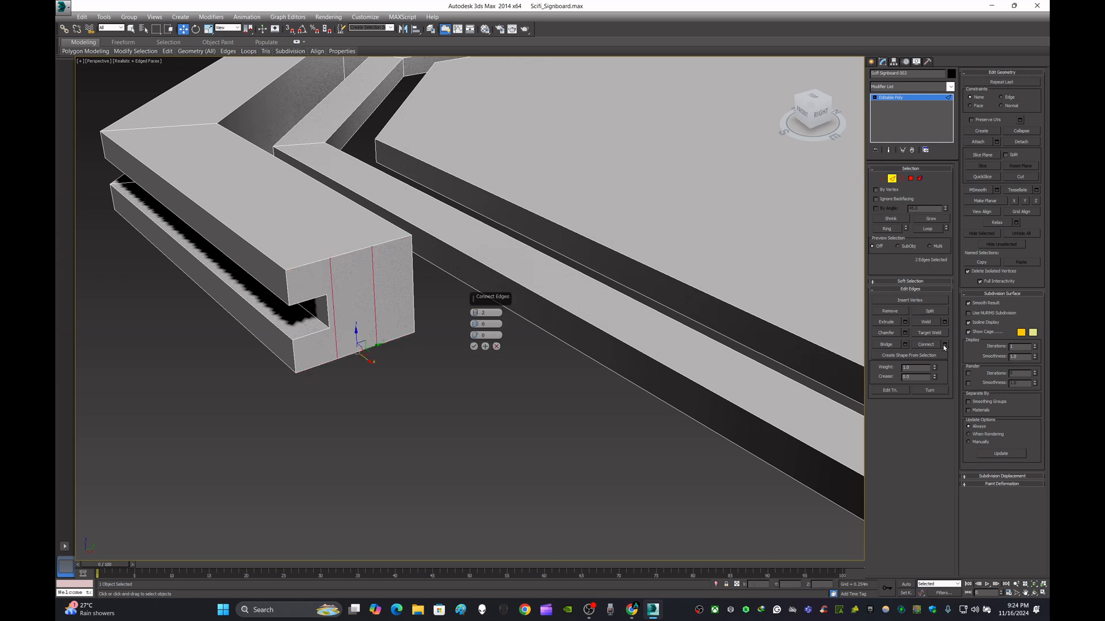
pyautogui.click(485, 349)
# Step: Bridge the middle polygons of the two facing corner-piece ends along one long side of the copied signboard
pyautogui.click(911, 179)
pyautogui.click(354, 305)
pyautogui.scroll(-5, 354, 305)
pyautogui.keyDown('alt'); pyautogui.moveTo(397, 331); pyautogui.dragTo(597, 361, button='middle'); pyautogui.keyUp('alt')
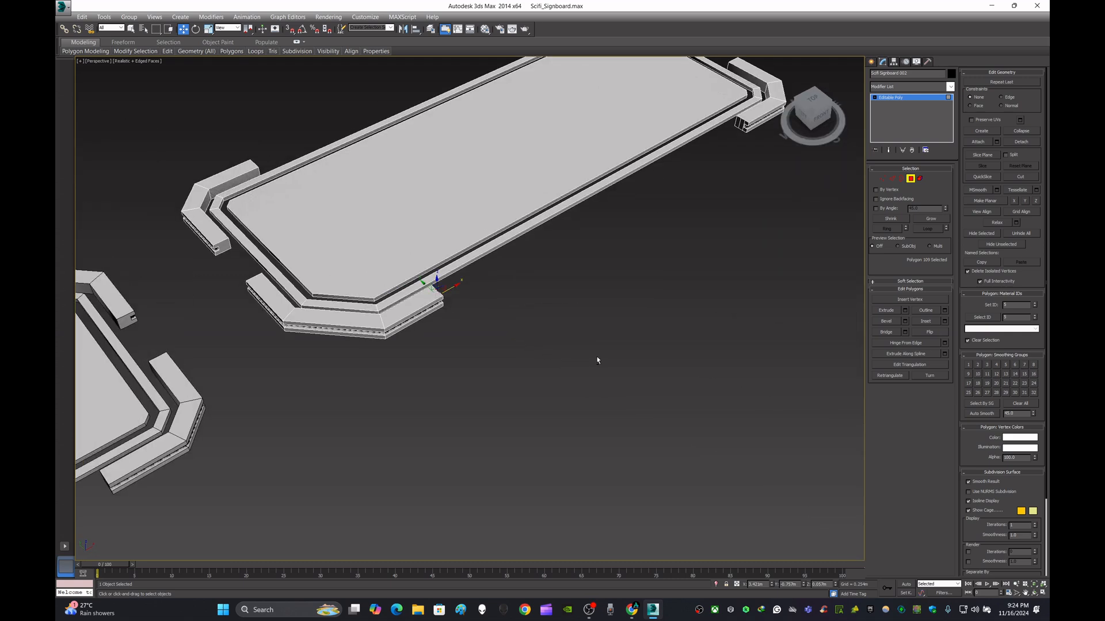
pyautogui.scroll(-3, 597, 361)
pyautogui.scroll(6, 641, 209)
pyautogui.keyDown('ctrl'); pyautogui.click(658, 205); pyautogui.keyUp('ctrl')
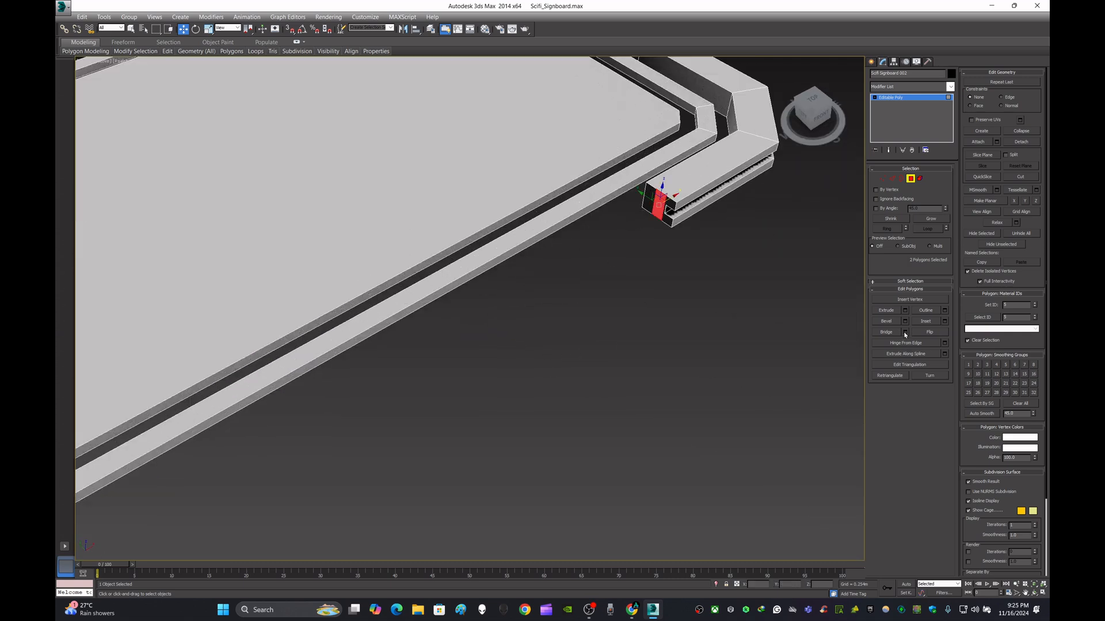
pyautogui.click(905, 331)
pyautogui.click(474, 358)
# Step: Bridge the middle polygons of the two facing corner-piece ends along the opposite long side
pyautogui.scroll(-5, 505, 367)
pyautogui.keyDown('alt'); pyautogui.moveTo(515, 360); pyautogui.dragTo(489, 340, button='middle'); pyautogui.keyUp('alt')
pyautogui.scroll(7, 672, 250)
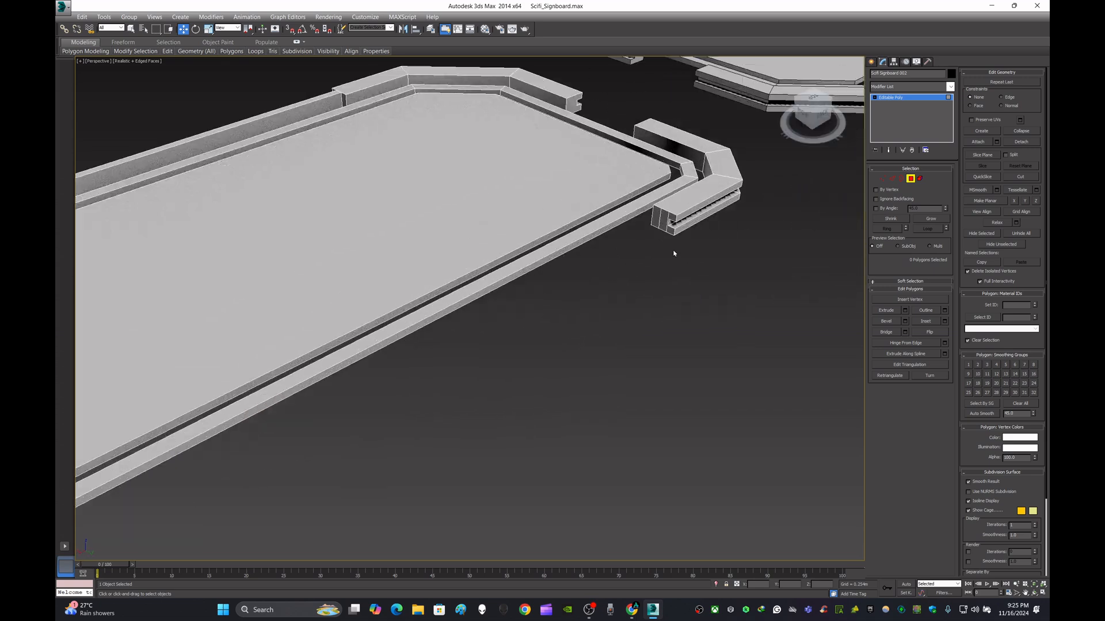
pyautogui.click(655, 205)
pyautogui.scroll(-3, 608, 255)
pyautogui.keyDown('alt'); pyautogui.moveTo(608, 256); pyautogui.dragTo(800, 340, button='middle'); pyautogui.keyUp('alt')
pyautogui.scroll(3, 267, 155)
pyautogui.scroll(-5, 600, 264)
pyautogui.keyDown('alt'); pyautogui.moveTo(600, 264); pyautogui.dragTo(569, 245, button='middle'); pyautogui.keyUp('alt')
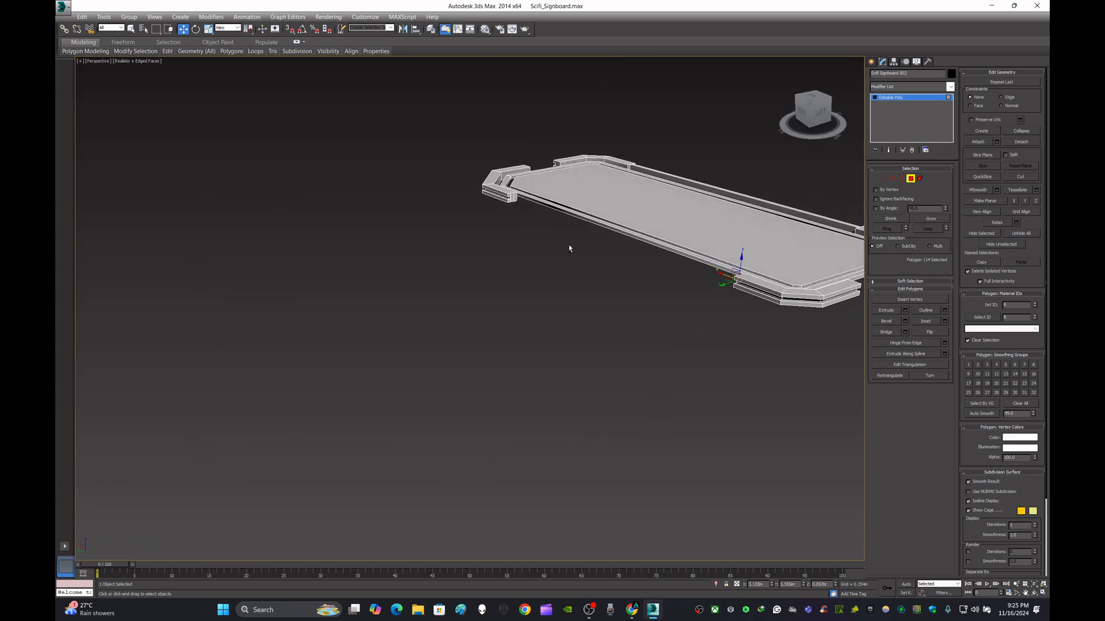
pyautogui.scroll(5, 520, 212)
pyautogui.keyDown('ctrl'); pyautogui.click(510, 200); pyautogui.keyUp('ctrl')
pyautogui.click(904, 333)
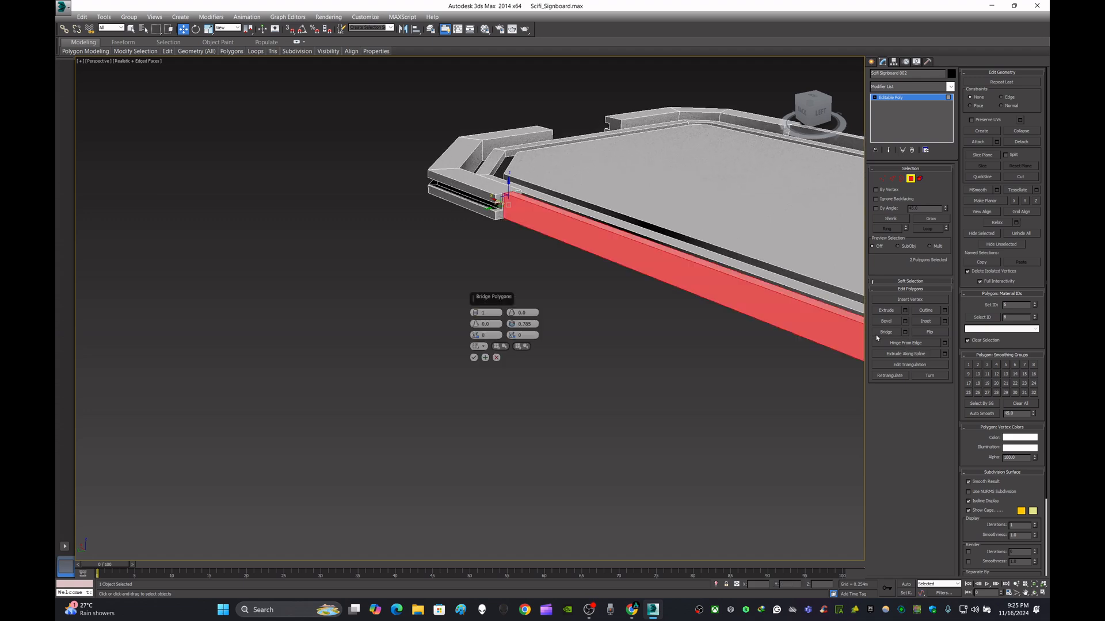
pyautogui.click(485, 357)
pyautogui.scroll(-4, 629, 324)
pyautogui.keyDown('alt'); pyautogui.moveTo(628, 324); pyautogui.dragTo(550, 363, button='middle'); pyautogui.keyUp('alt')
pyautogui.scroll(5, 663, 293)
pyautogui.moveTo(442, 160); pyautogui.dragTo(395, 238, button='middle')
pyautogui.scroll(4, 396, 239)
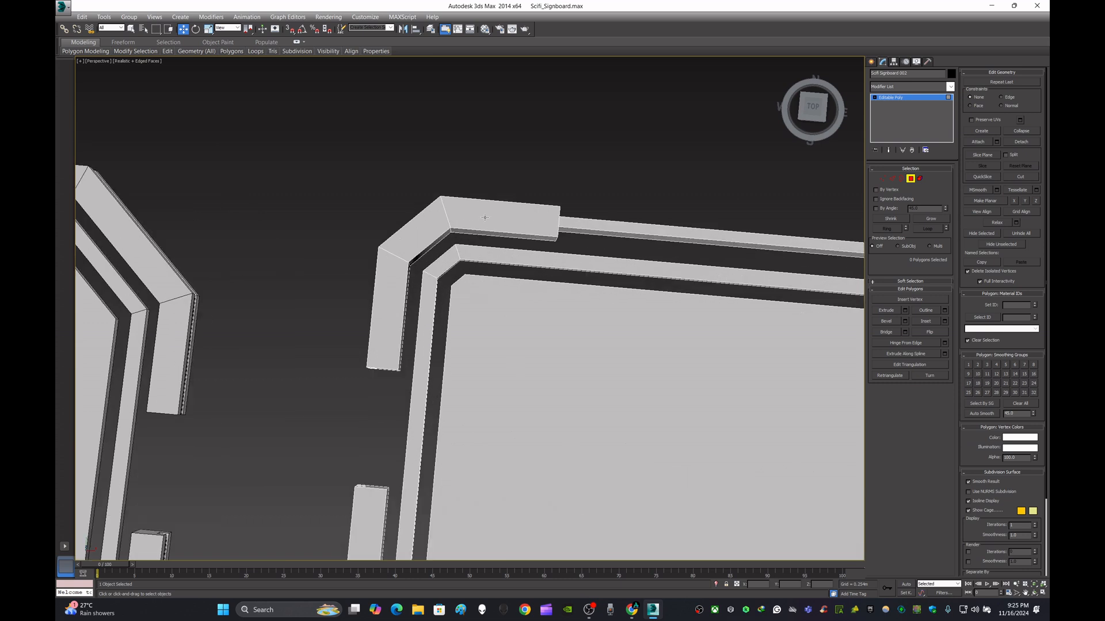
# Step: Try to inset the three top polygons of the lengthened signboard's upper-left corner piece, and undo the inset
pyautogui.click(484, 216)
pyautogui.keyDown('ctrl'); pyautogui.click(419, 232); pyautogui.keyUp('ctrl')
pyautogui.keyDown('ctrl'); pyautogui.click(387, 296); pyautogui.keyUp('ctrl')
pyautogui.scroll(2, 412, 287)
pyautogui.scroll(1, 413, 288)
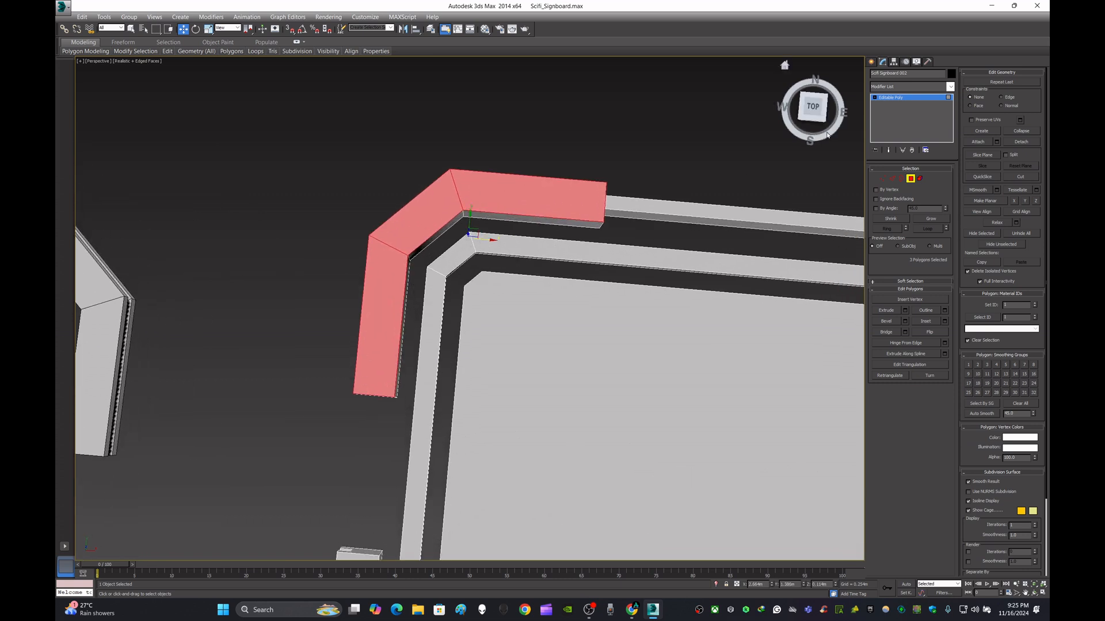
pyautogui.click(944, 321)
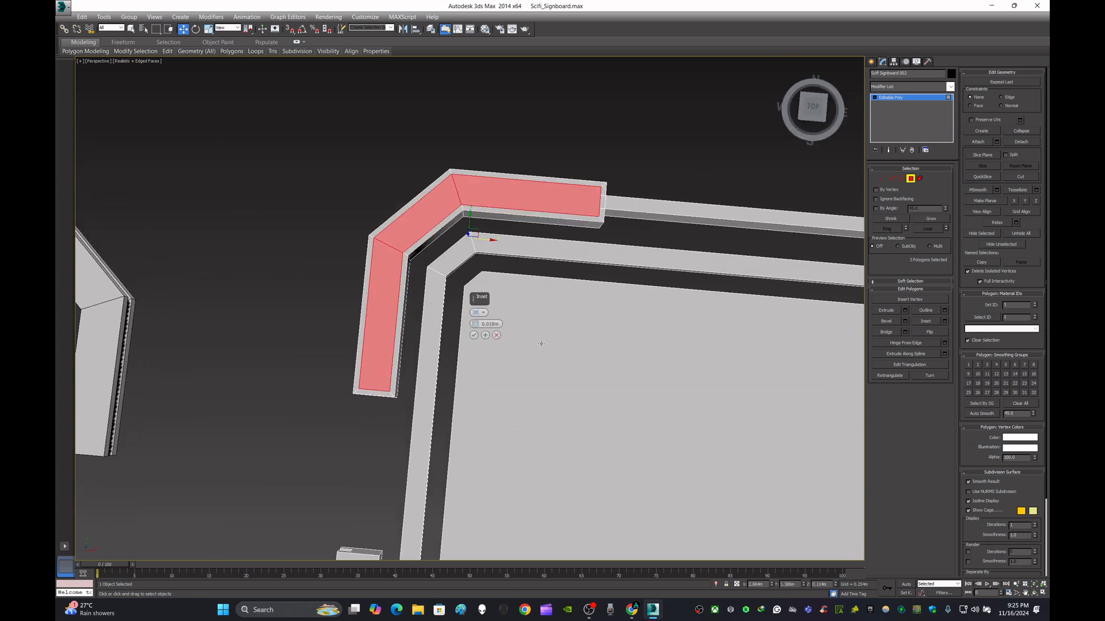
pyautogui.moveTo(476, 324); pyautogui.dragTo(475, 318)
pyautogui.click(473, 335)
pyautogui.scroll(-1, 265, 270)
pyautogui.scroll(-5, 276, 271)
pyautogui.keyDown('alt'); pyautogui.moveTo(395, 293); pyautogui.dragTo(431, 261, button='middle'); pyautogui.keyUp('alt')
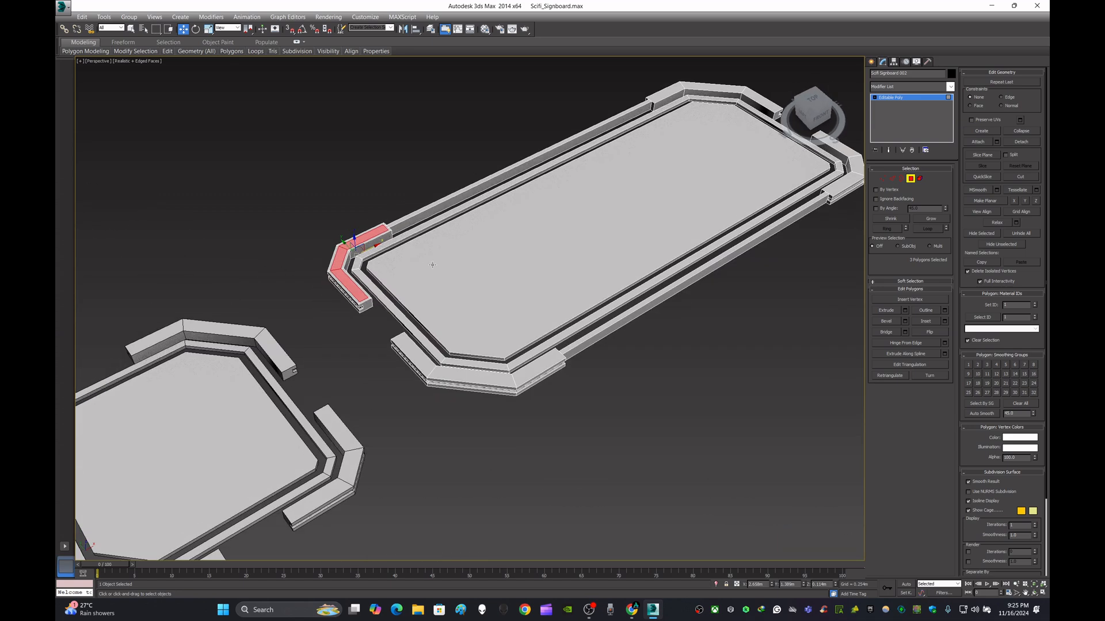
pyautogui.scroll(5, 339, 280)
pyautogui.hotkey('ctrl', 'z')
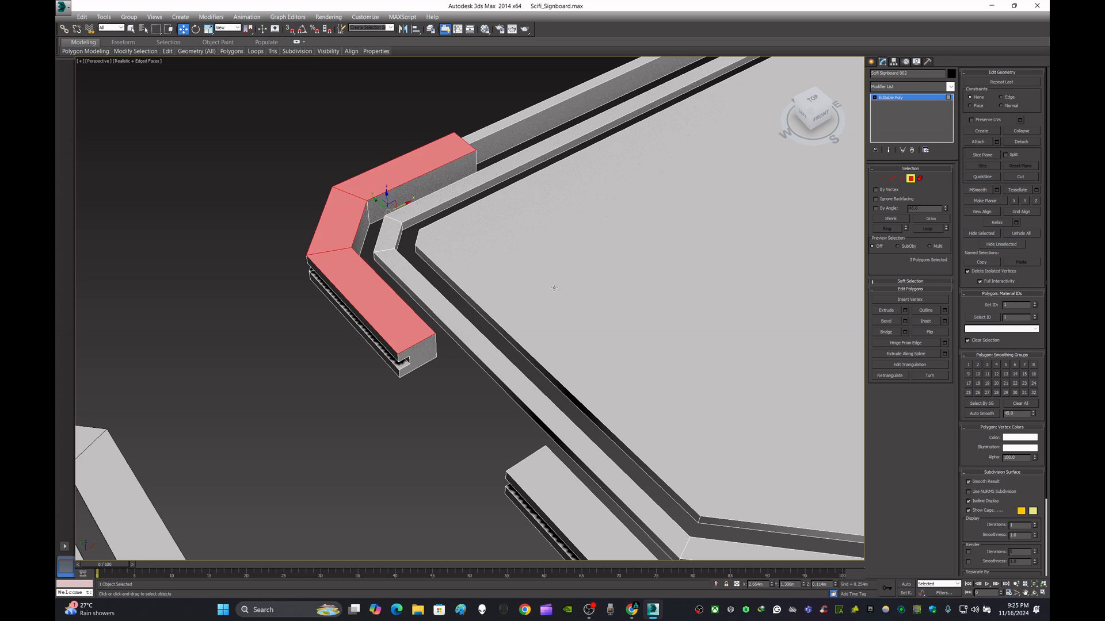
# Step: Inset the top polygons of the upper-left corner piece again and extrude them inward as a recess
pyautogui.click(944, 323)
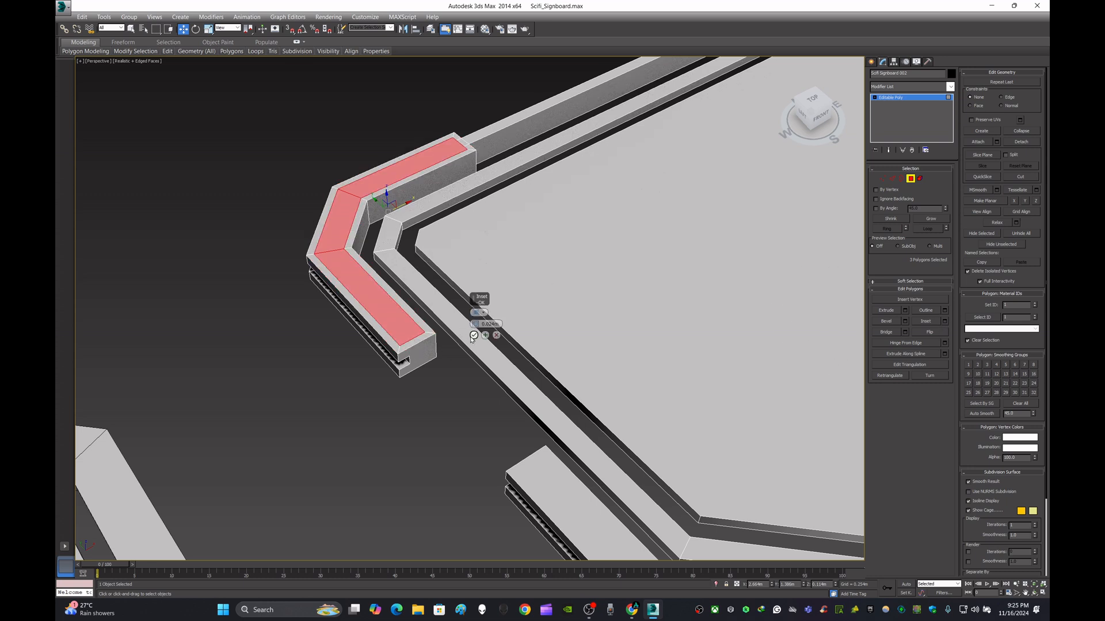
pyautogui.click(473, 335)
pyautogui.click(905, 311)
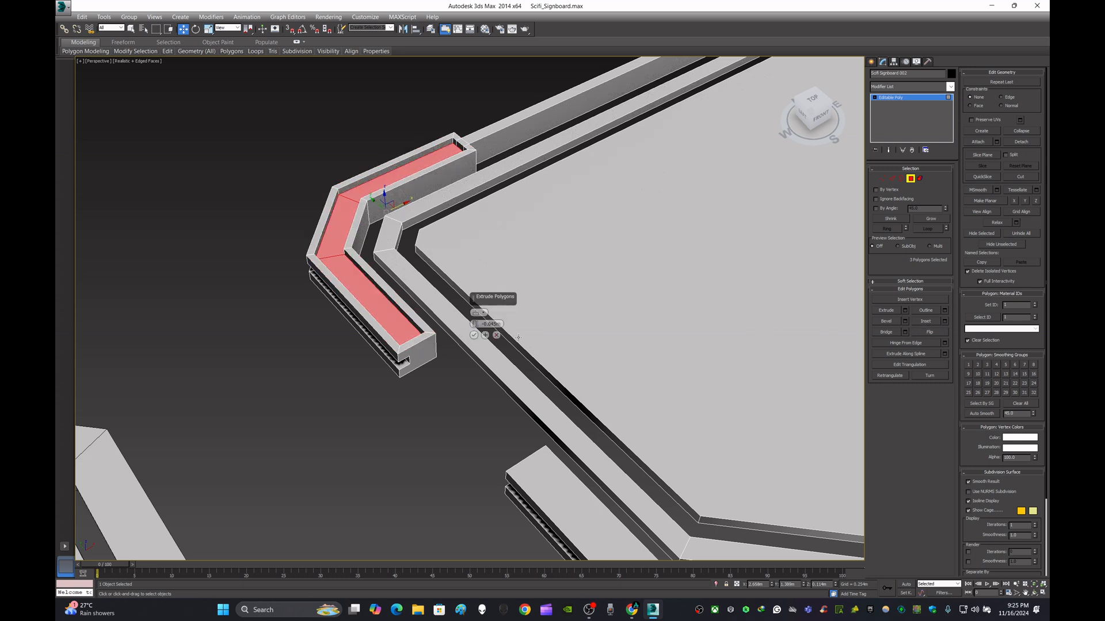
pyautogui.click(474, 335)
pyautogui.moveTo(473, 336)
pyautogui.keyDown('alt'); pyautogui.mouseDown(button='middle')
pyautogui.moveTo(658, 321)
pyautogui.moveTo(493, 335)
pyautogui.mouseUp(button='middle'); pyautogui.keyUp('alt')
pyautogui.scroll(-2, 493, 335)
pyautogui.click(305, 365)
# Step: Inset the three top polygons of the large-chamfer corner piece at the signboard's lower-left
pyautogui.scroll(-4, 439, 374)
pyautogui.keyDown('alt'); pyautogui.moveTo(439, 375); pyautogui.dragTo(368, 376, button='middle'); pyautogui.keyUp('alt')
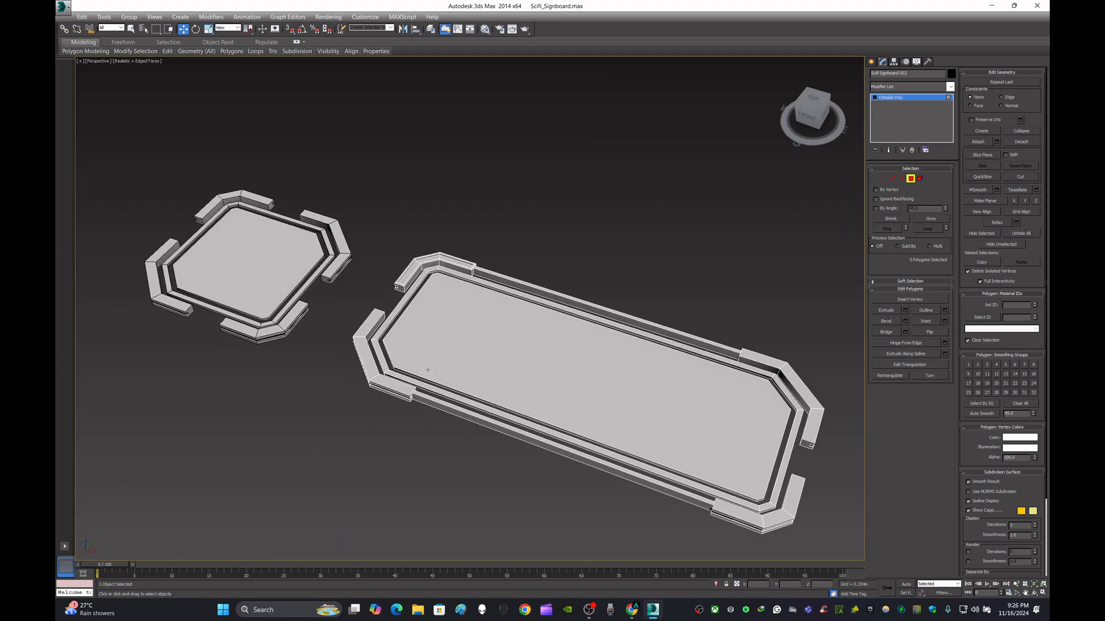
pyautogui.scroll(5, 374, 371)
pyautogui.click(404, 222)
pyautogui.keyDown('ctrl'); pyautogui.click(412, 290); pyautogui.keyUp('ctrl')
pyautogui.keyDown('ctrl'); pyautogui.click(476, 369); pyautogui.keyUp('ctrl')
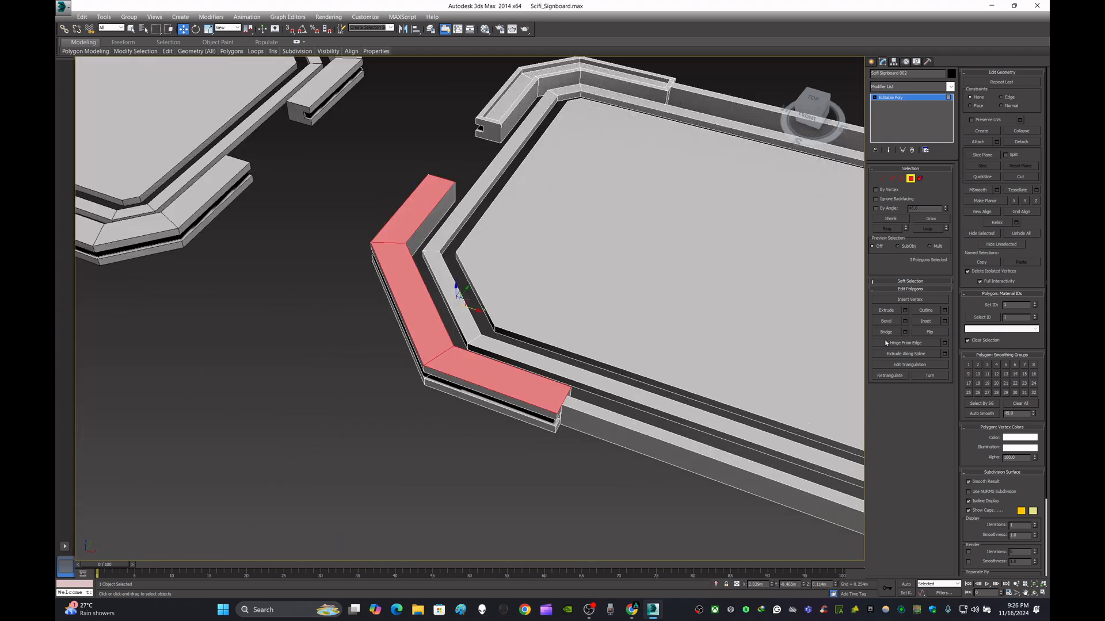
pyautogui.click(944, 322)
pyautogui.click(474, 335)
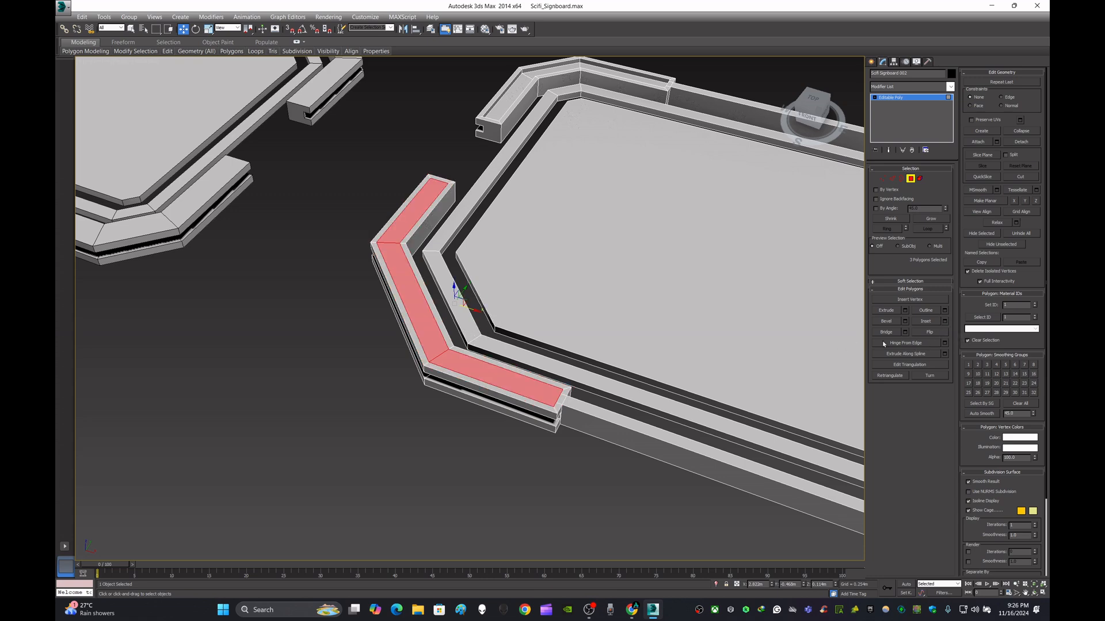
pyautogui.click(439, 412)
# Step: Select the three face polygons of another corner piece as the next inset target
pyautogui.scroll(-5, 517, 379)
pyautogui.scroll(5, 440, 366)
pyautogui.click(553, 288)
pyautogui.keyDown('ctrl'); pyautogui.click(414, 360); pyautogui.keyUp('ctrl')
pyautogui.keyDown('ctrl'); pyautogui.click(387, 464); pyautogui.keyUp('ctrl')
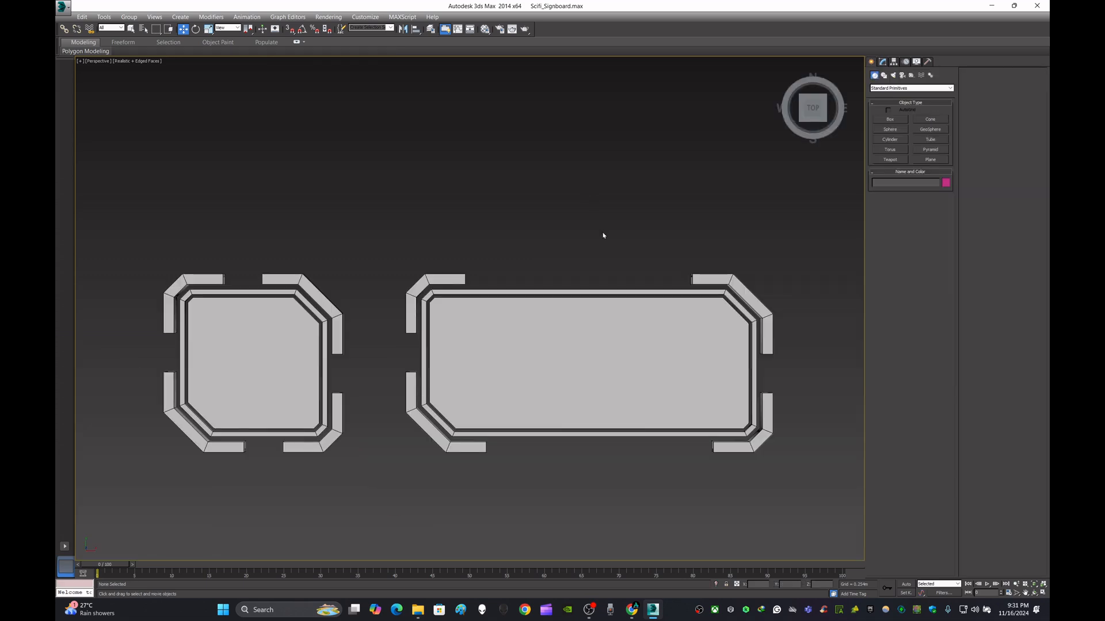
# Step: Isolate the long signboard that has no bridged sides
pyautogui.moveTo(574, 250); pyautogui.dragTo(534, 243, button='middle')
pyautogui.scroll(7, 384, 296)
pyautogui.click(407, 184)
pyautogui.keyDown('alt'); pyautogui.moveTo(472, 227); pyautogui.dragTo(502, 227, button='middle'); pyautogui.keyUp('alt')
pyautogui.click(682, 165)
pyautogui.click(683, 185)
pyautogui.scroll(-6, 683, 185)
pyautogui.keyDown('alt'); pyautogui.moveTo(683, 186); pyautogui.dragTo(374, 192, button='middle'); pyautogui.keyUp('alt')
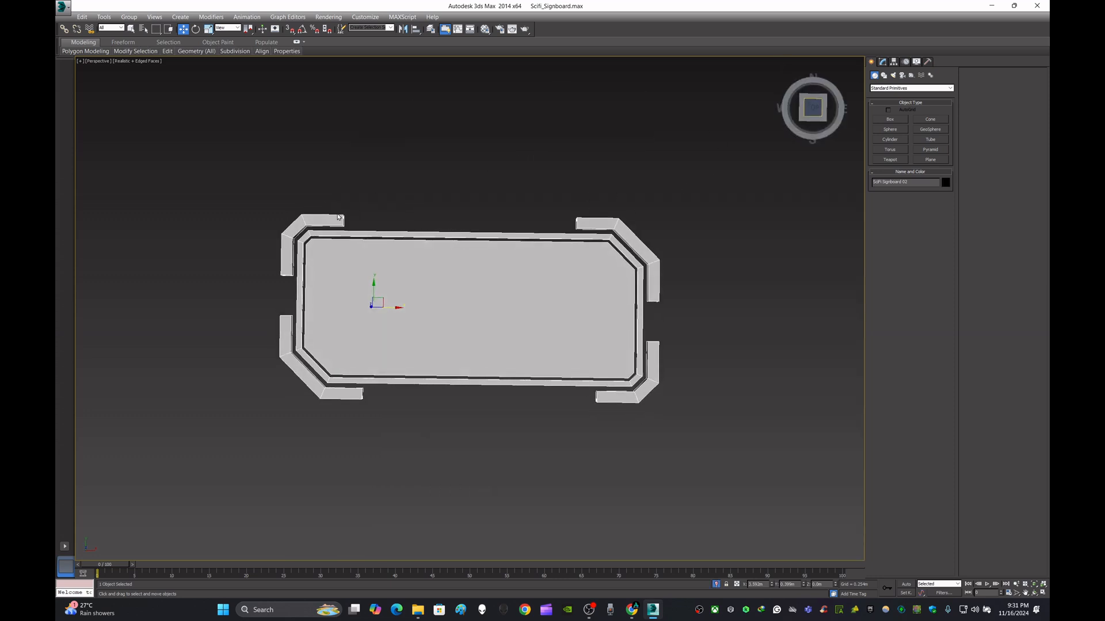
pyautogui.scroll(5, 403, 201)
pyautogui.press('2')
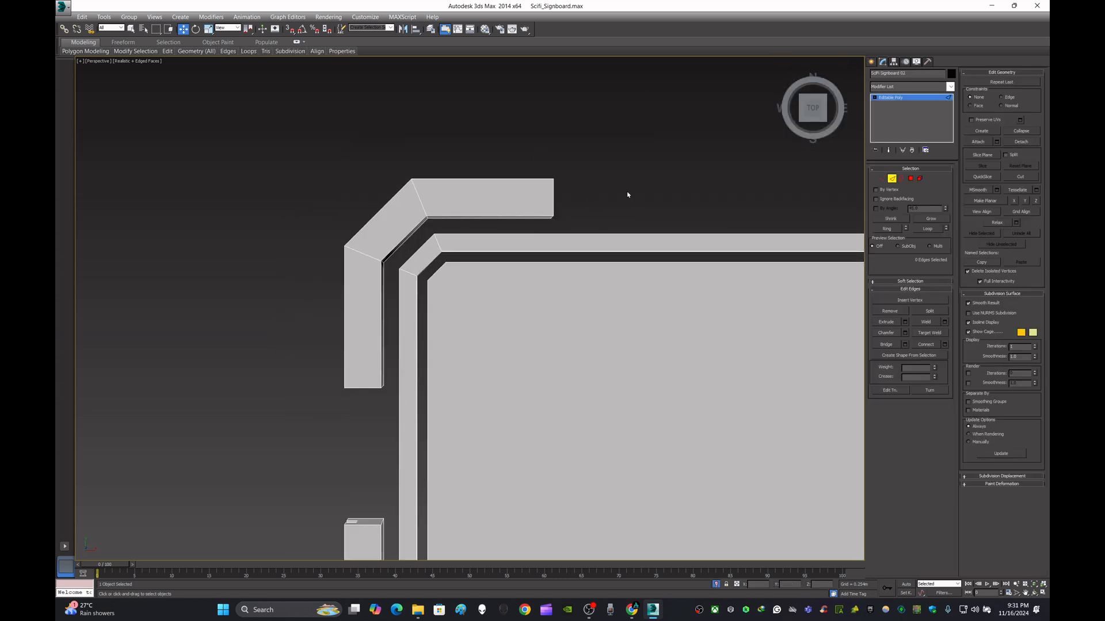
pyautogui.click(420, 204)
pyautogui.keyDown('ctrl'); pyautogui.click(363, 253); pyautogui.keyUp('ctrl')
pyautogui.click(944, 344)
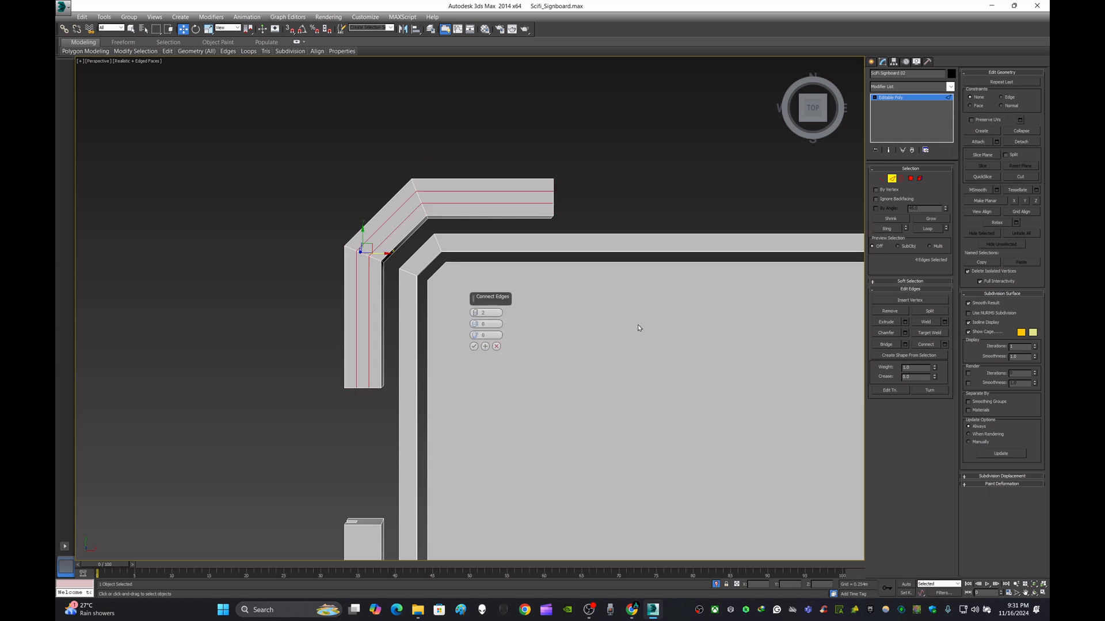
pyautogui.click(497, 347)
pyautogui.click(626, 183)
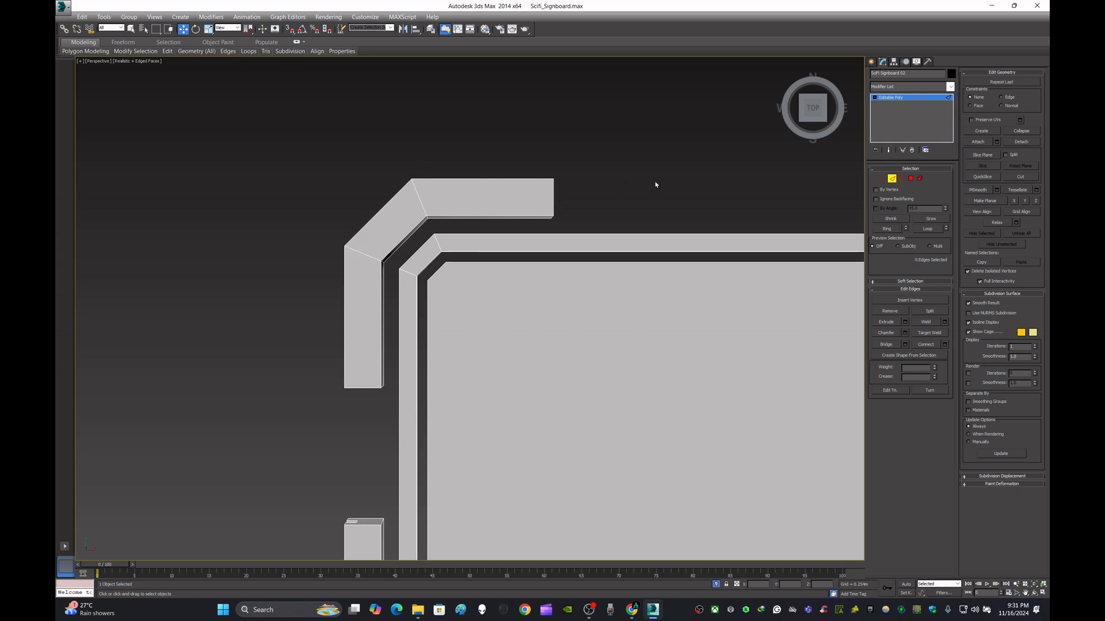
# Step: On the isolated long signboard, inset the upper-left corner piece's three top polygons and extrude them inward as a recess
pyautogui.click(910, 179)
pyautogui.click(489, 197)
pyautogui.keyDown('ctrl'); pyautogui.click(391, 225); pyautogui.keyUp('ctrl')
pyautogui.keyDown('ctrl'); pyautogui.click(363, 317); pyautogui.keyUp('ctrl')
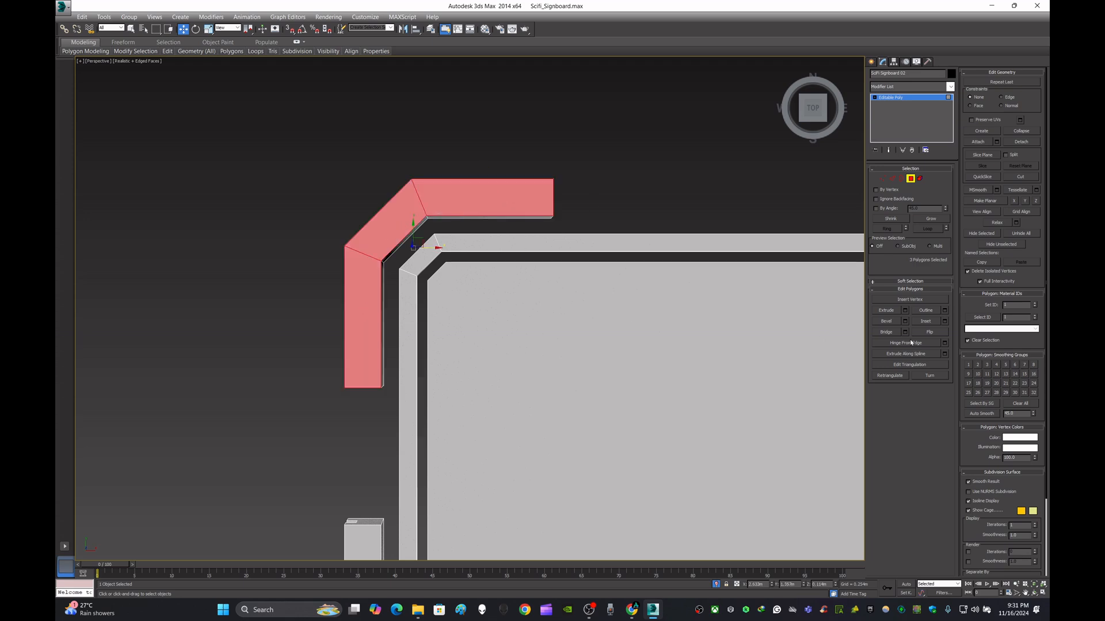
pyautogui.click(944, 321)
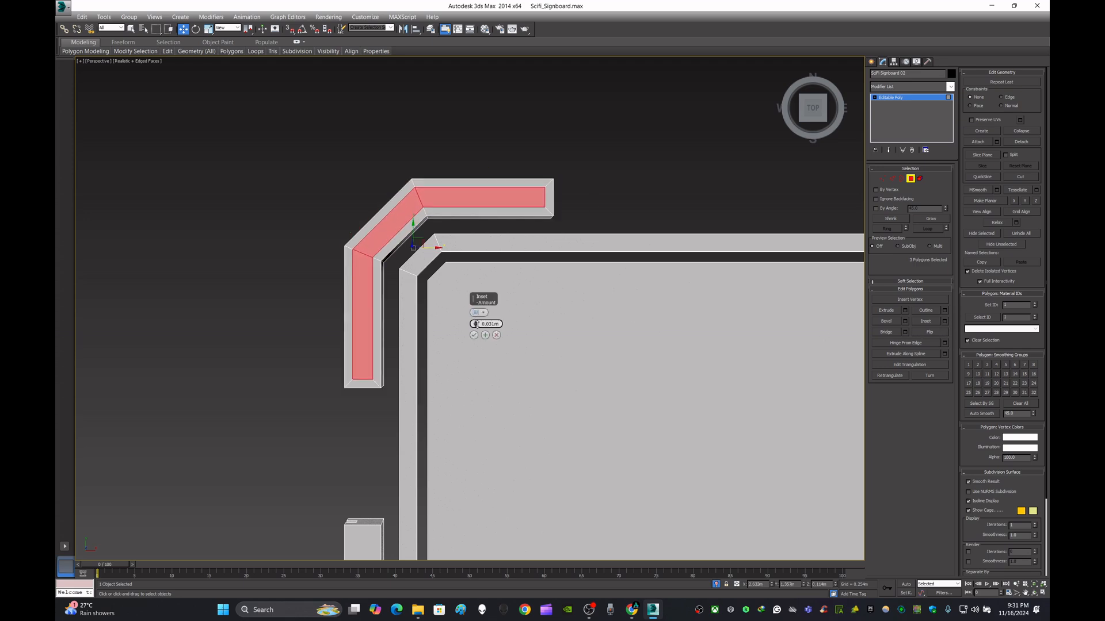
pyautogui.click(474, 335)
pyautogui.keyDown('alt'); pyautogui.moveTo(476, 328); pyautogui.dragTo(844, 380, button='middle'); pyautogui.keyUp('alt')
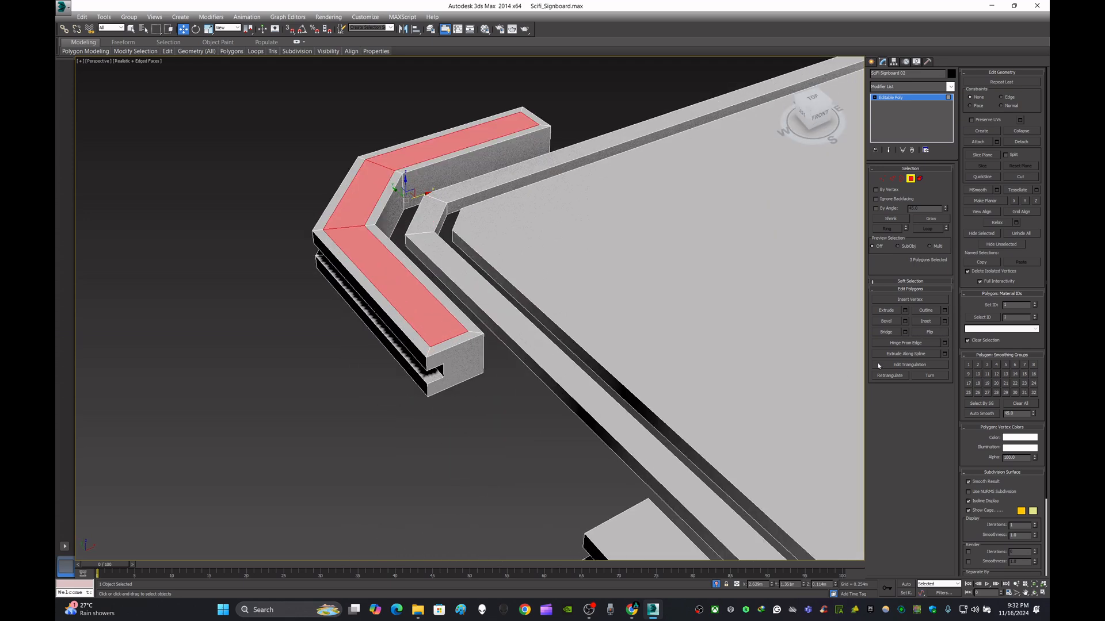
pyautogui.click(905, 311)
pyautogui.click(474, 335)
pyautogui.click(488, 398)
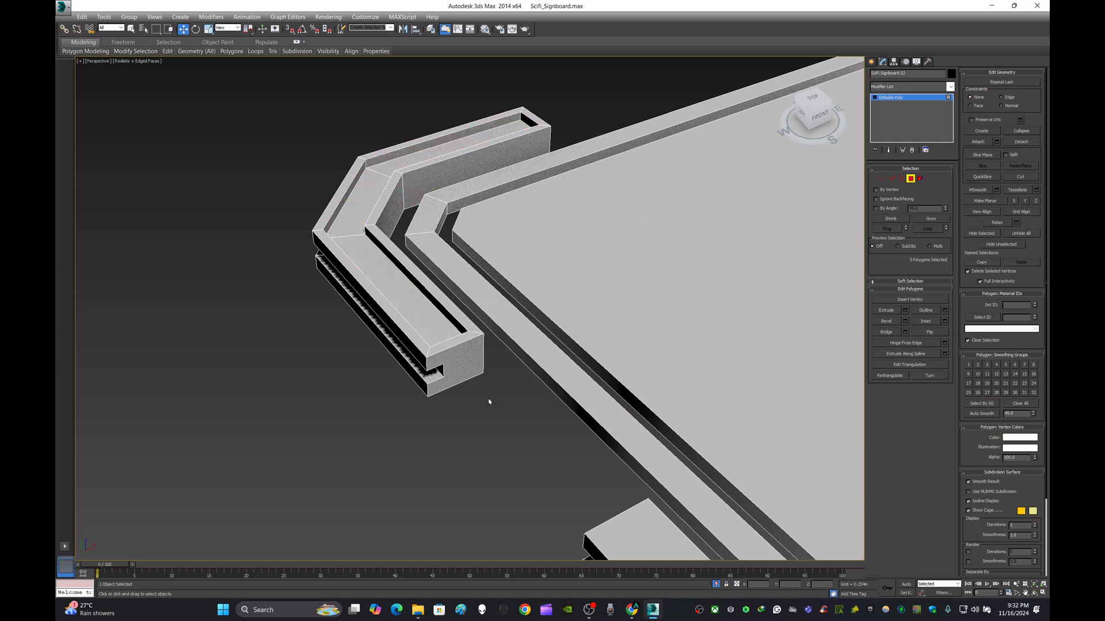
# Step: Inset the three top polygons of the large-chamfer lower-left corner piece and extrude them inward by the same settings
pyautogui.scroll(-4, 488, 398)
pyautogui.moveTo(488, 398); pyautogui.dragTo(398, 289, button='middle')
pyautogui.scroll(3, 477, 362)
pyautogui.click(463, 368)
pyautogui.keyDown('ctrl'); pyautogui.click(607, 419); pyautogui.keyUp('ctrl')
pyautogui.keyDown('ctrl'); pyautogui.click(817, 417); pyautogui.keyUp('ctrl')
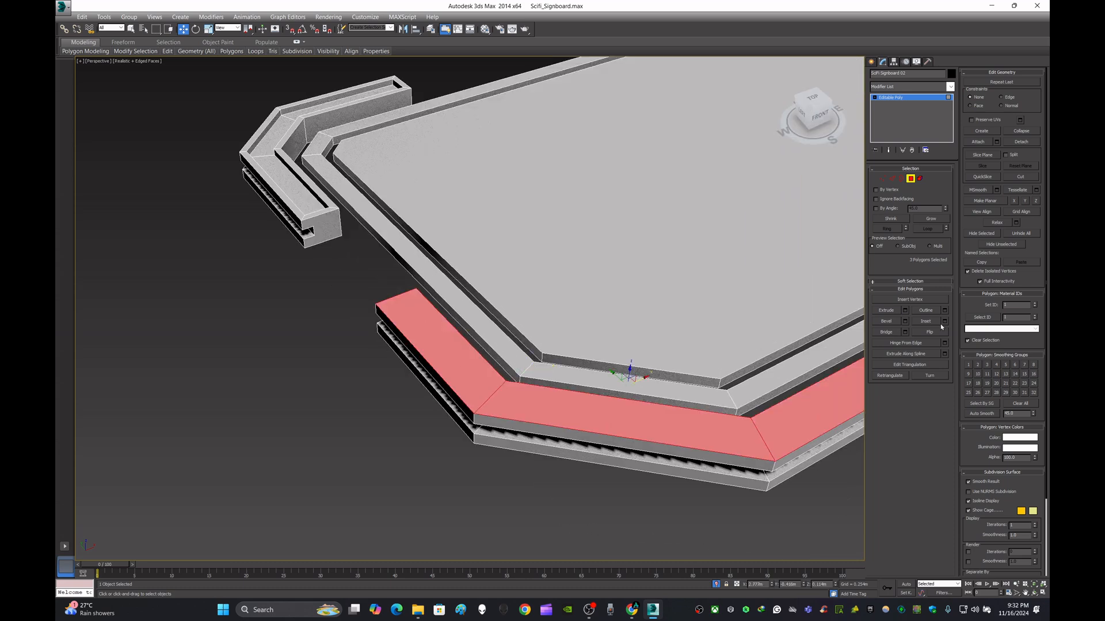
pyautogui.click(944, 321)
pyautogui.click(474, 335)
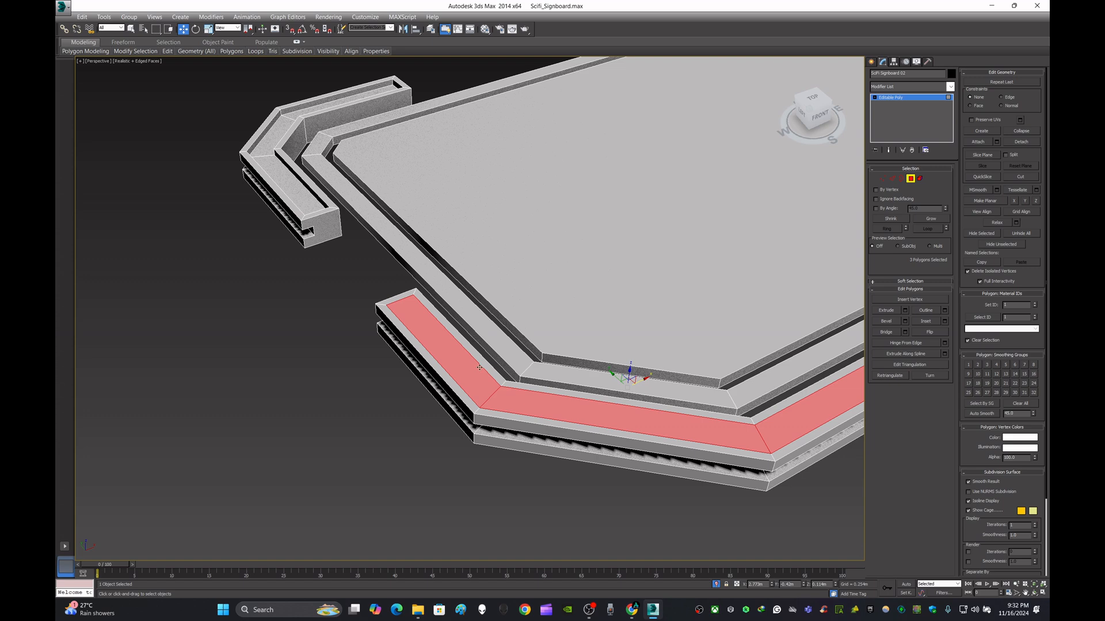
pyautogui.click(904, 311)
pyautogui.click(474, 335)
pyautogui.click(373, 410)
# Step: Inset the three underside polygons of the large-chamfer lower-left corner piece and extrude them with the same settings
pyautogui.scroll(-3, 373, 409)
pyautogui.keyDown('alt'); pyautogui.moveTo(374, 408); pyautogui.dragTo(452, 314, button='middle'); pyautogui.keyUp('alt')
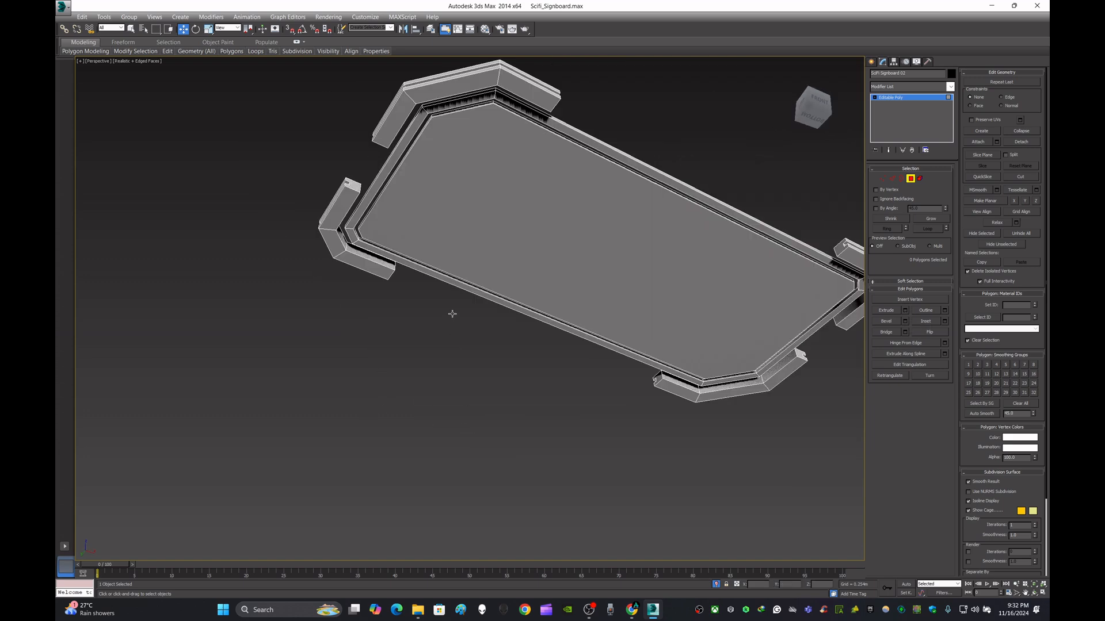
pyautogui.moveTo(471, 121); pyautogui.dragTo(471, 259, button='middle')
pyautogui.scroll(5, 486, 272)
pyautogui.click(641, 209)
pyautogui.keyDown('ctrl'); pyautogui.click(547, 192); pyautogui.keyUp('ctrl')
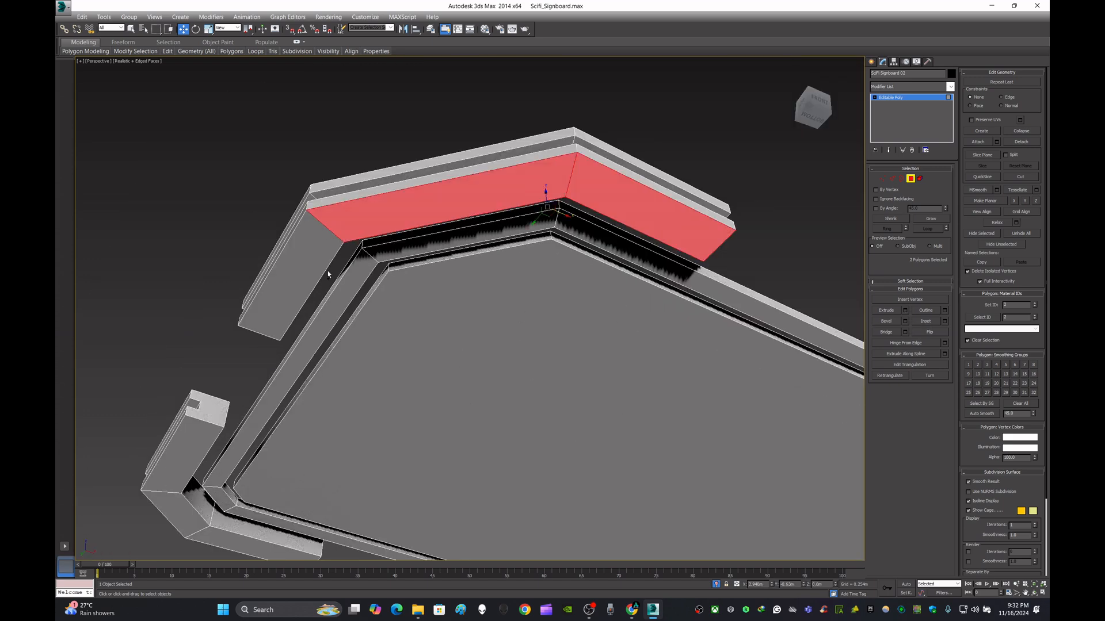
pyautogui.keyDown('ctrl'); pyautogui.click(297, 270); pyautogui.keyUp('ctrl')
pyautogui.click(944, 322)
pyautogui.click(477, 335)
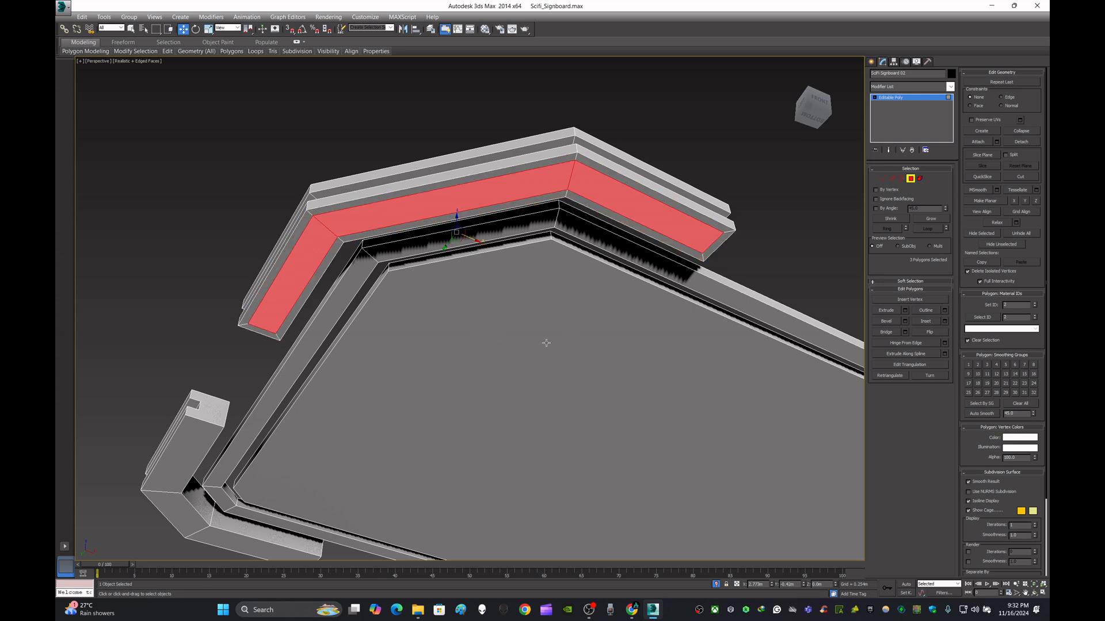
pyautogui.click(905, 311)
pyautogui.click(475, 336)
pyautogui.click(729, 141)
# Step: Inset the three underside polygons of the small-chamfer upper-left corner piece and extrude them with the same settings
pyautogui.moveTo(461, 250); pyautogui.dragTo(690, 64, button='middle')
pyautogui.scroll(4, 429, 256)
pyautogui.click(394, 260)
pyautogui.keyDown('ctrl'); pyautogui.click(361, 332); pyautogui.keyUp('ctrl')
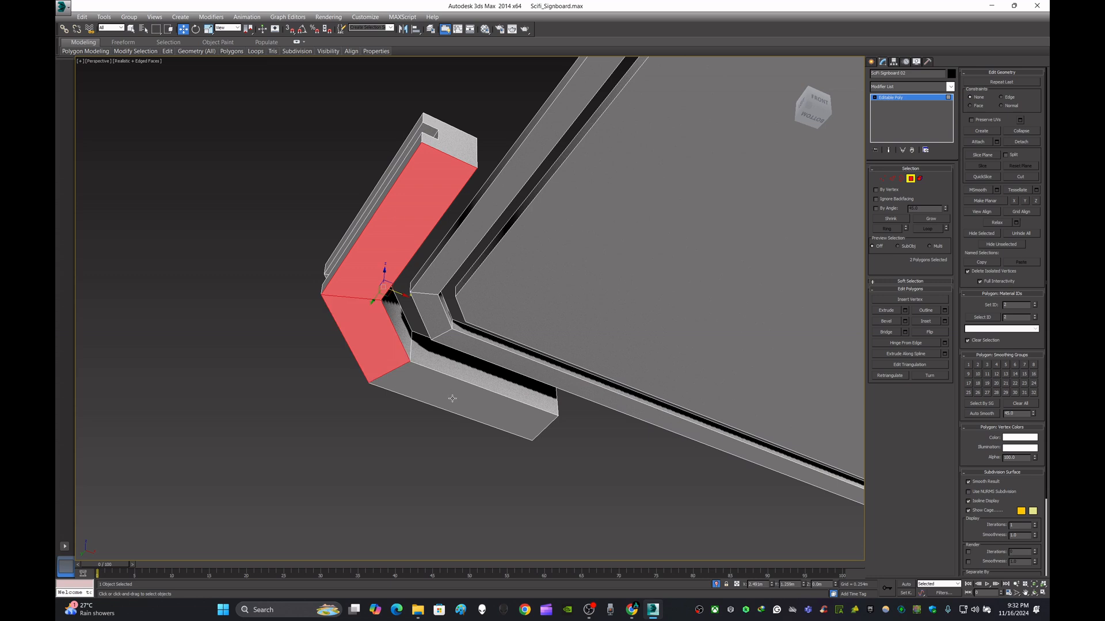
pyautogui.keyDown('ctrl'); pyautogui.click(454, 398); pyautogui.keyUp('ctrl')
pyautogui.click(944, 321)
pyautogui.click(473, 335)
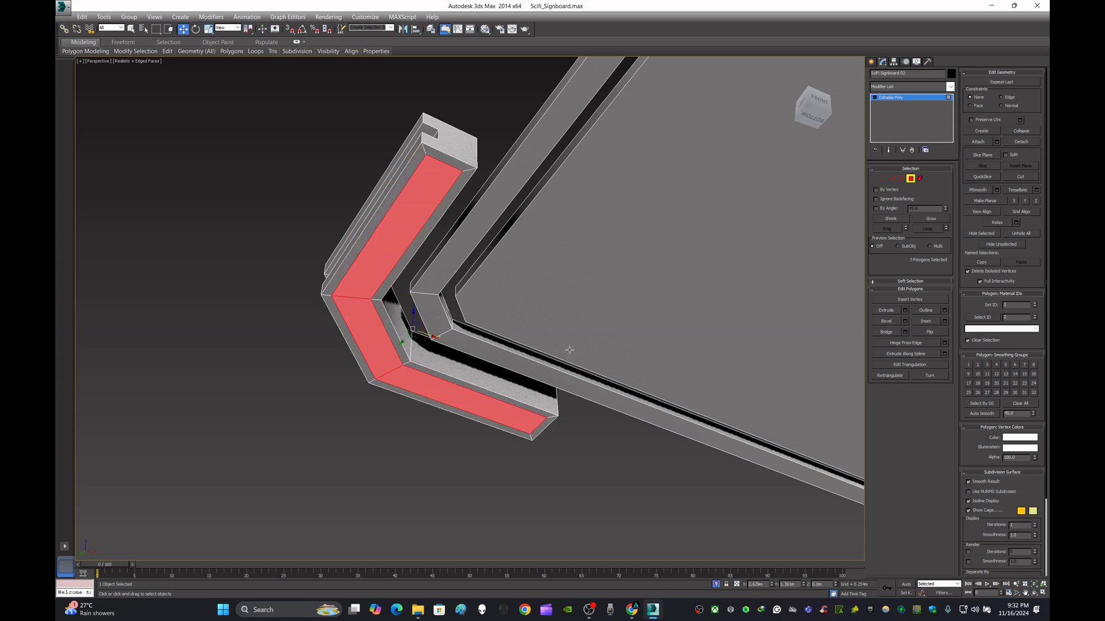
pyautogui.click(904, 311)
pyautogui.click(474, 337)
pyautogui.click(557, 444)
# Step: Inset the three top polygons of the small-chamfer lower-right corner piece and extrude them with the same settings
pyautogui.scroll(-4, 557, 443)
pyautogui.keyDown('alt'); pyautogui.moveTo(557, 391); pyautogui.dragTo(650, 391, button='middle'); pyautogui.keyUp('alt')
pyautogui.moveTo(651, 391); pyautogui.dragTo(153, 242, button='middle')
pyautogui.scroll(5, 508, 463)
pyautogui.click(406, 328)
pyautogui.keyDown('ctrl'); pyautogui.click(512, 305); pyautogui.keyUp('ctrl')
pyautogui.keyDown('ctrl'); pyautogui.click(575, 242); pyautogui.keyUp('ctrl')
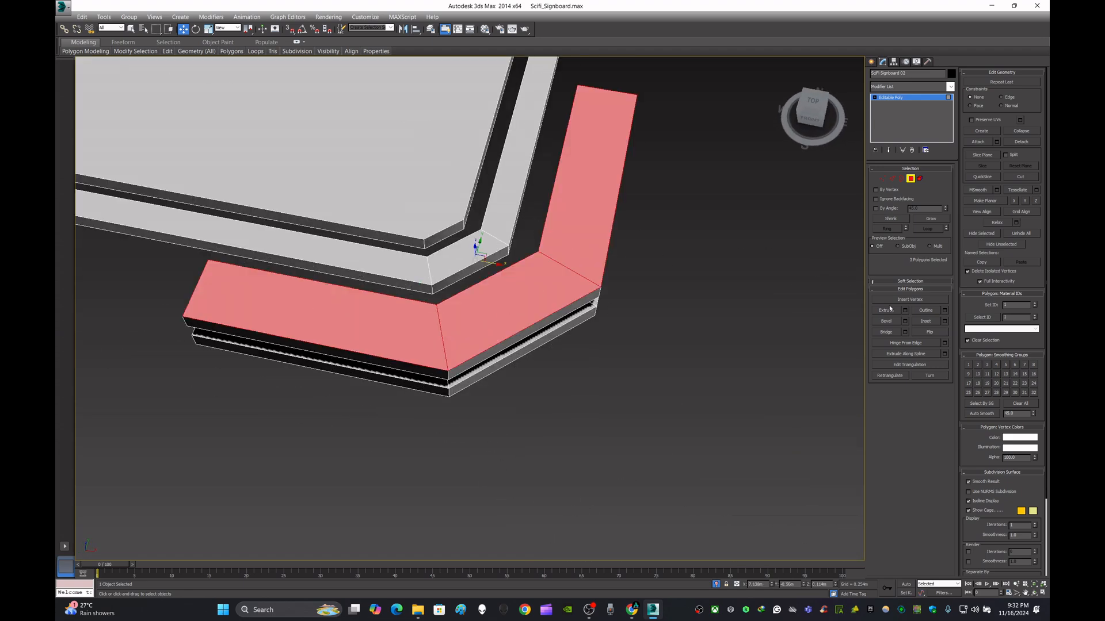
pyautogui.click(944, 321)
pyautogui.click(474, 337)
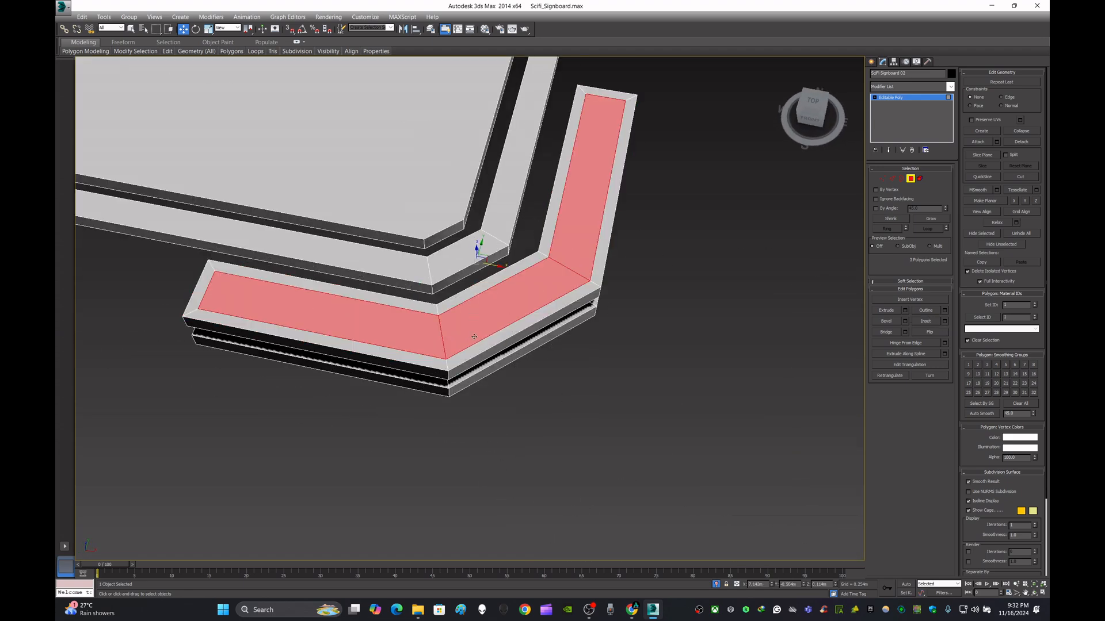
pyautogui.click(905, 311)
pyautogui.click(593, 412)
# Step: Inset the three underside polygons of the lower-right corner piece and extrude them with the same settings
pyautogui.keyDown('alt'); pyautogui.moveTo(593, 412); pyautogui.dragTo(695, 310, button='middle'); pyautogui.keyUp('alt')
pyautogui.scroll(-5, 664, 335)
pyautogui.scroll(6, 639, 295)
pyautogui.click(425, 300)
pyautogui.keyDown('ctrl'); pyautogui.click(566, 324); pyautogui.keyUp('ctrl')
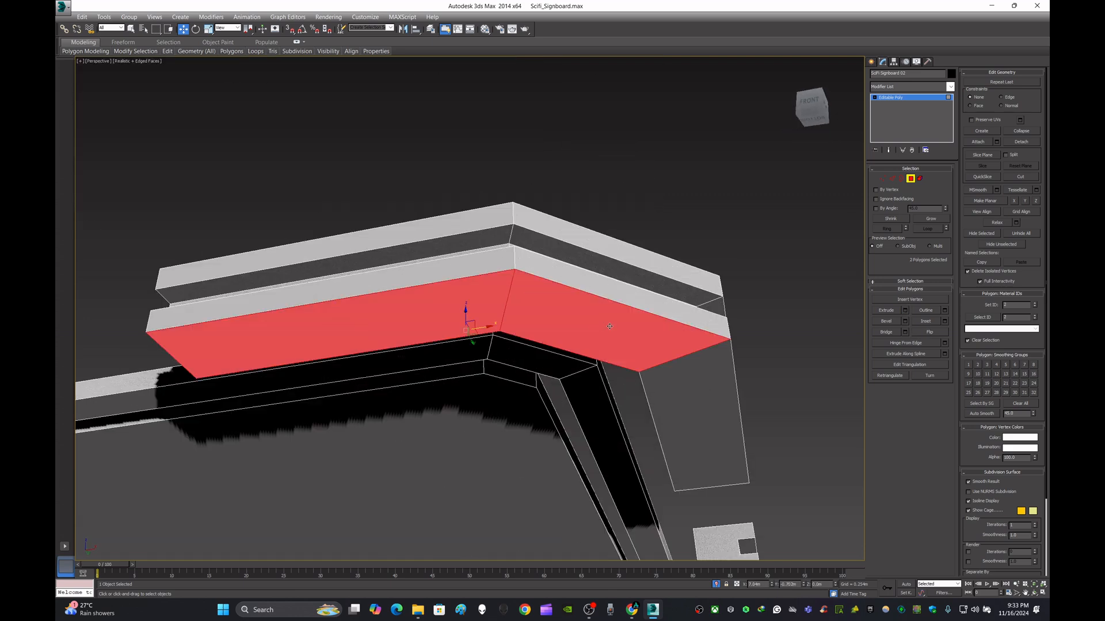
pyautogui.keyDown('ctrl'); pyautogui.click(684, 386); pyautogui.keyUp('ctrl')
pyautogui.click(944, 322)
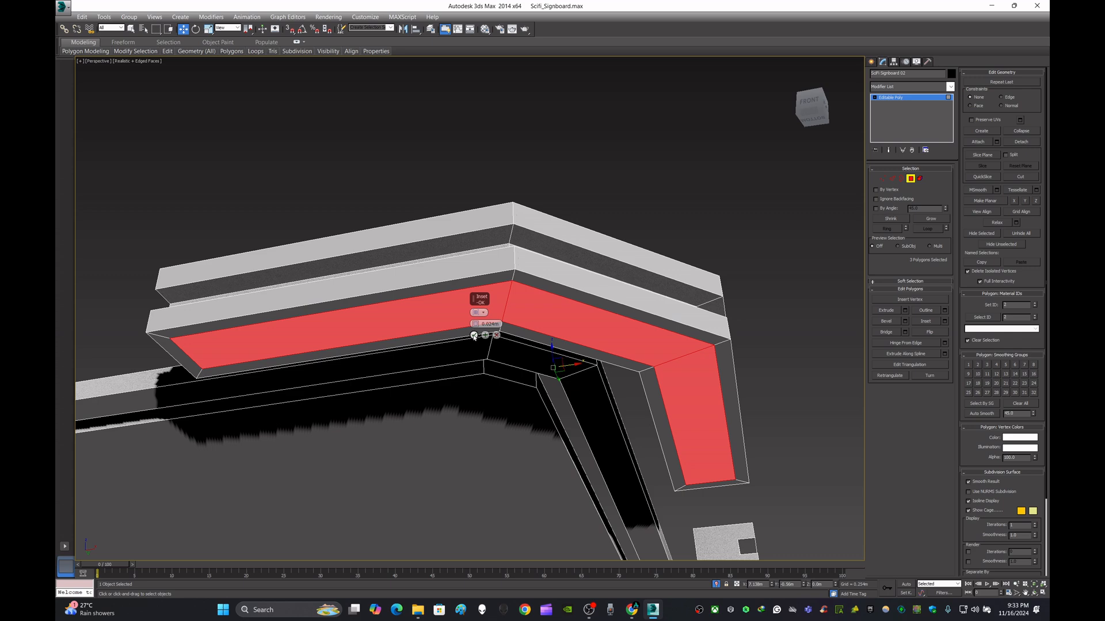
pyautogui.click(904, 312)
pyautogui.click(474, 336)
# Step: Inset the three underside polygons of the large-chamfer upper-right corner piece and extrude them with the same settings
pyautogui.scroll(-5, 612, 199)
pyautogui.moveTo(727, 286); pyautogui.dragTo(686, 225, button='middle')
pyautogui.scroll(4, 608, 273)
pyautogui.click(583, 223)
pyautogui.keyDown('ctrl'); pyautogui.click(543, 319); pyautogui.keyUp('ctrl')
pyautogui.keyDown('ctrl'); pyautogui.click(437, 381); pyautogui.keyUp('ctrl')
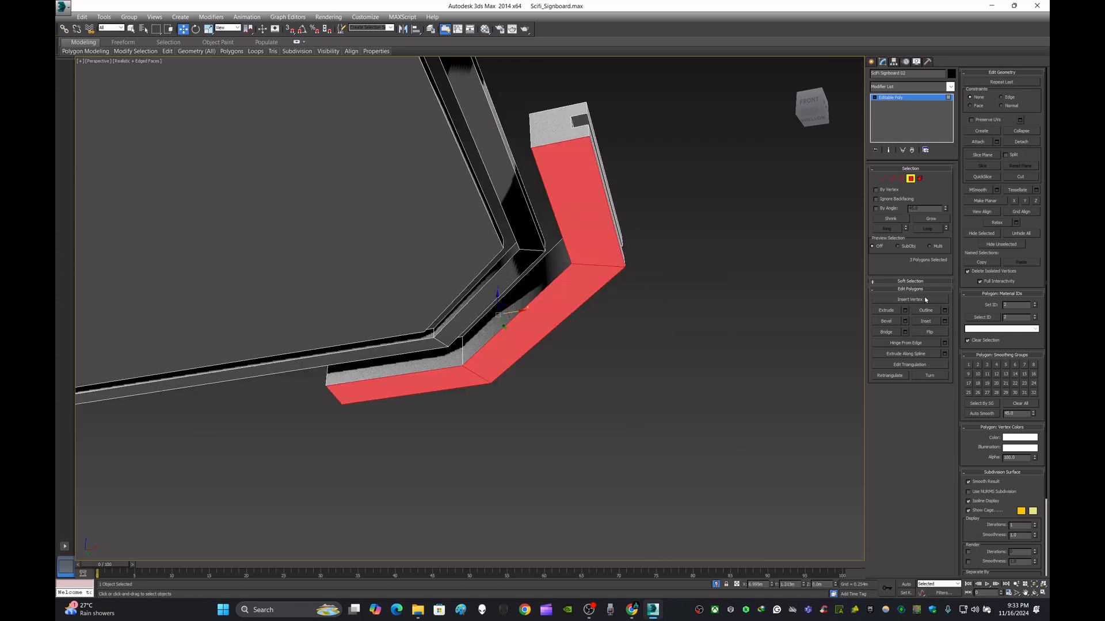
pyautogui.click(944, 321)
pyautogui.click(474, 336)
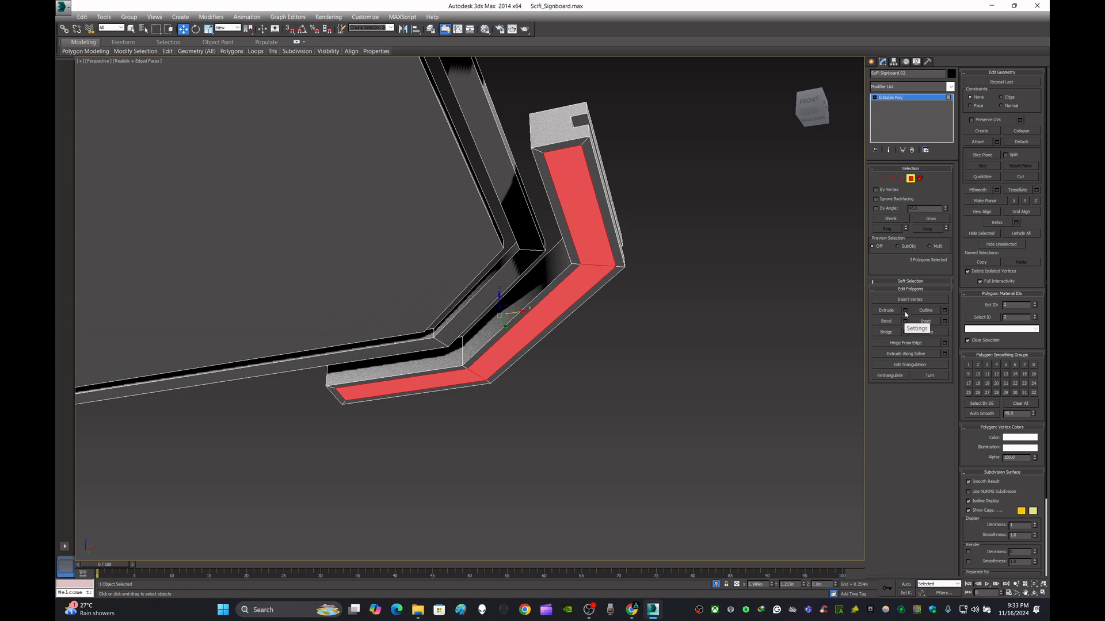
pyautogui.click(905, 311)
pyautogui.click(475, 336)
pyautogui.click(633, 355)
# Step: Inset the three top polygons of the upper-right corner piece and extrude them to complete the matching recesses
pyautogui.scroll(-3, 670, 338)
pyautogui.keyDown('alt'); pyautogui.moveTo(670, 338); pyautogui.dragTo(688, 235, button='middle'); pyautogui.keyUp('alt')
pyautogui.click(555, 270)
pyautogui.keyDown('ctrl'); pyautogui.click(512, 333); pyautogui.keyUp('ctrl')
pyautogui.keyDown('ctrl'); pyautogui.click(392, 397); pyautogui.keyUp('ctrl')
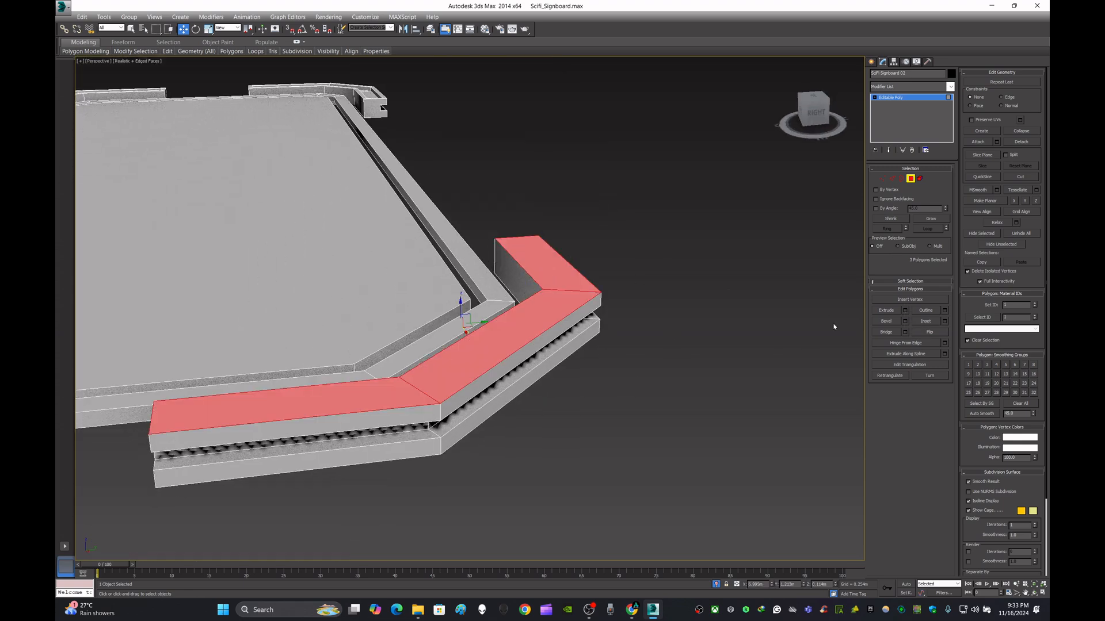
pyautogui.click(944, 321)
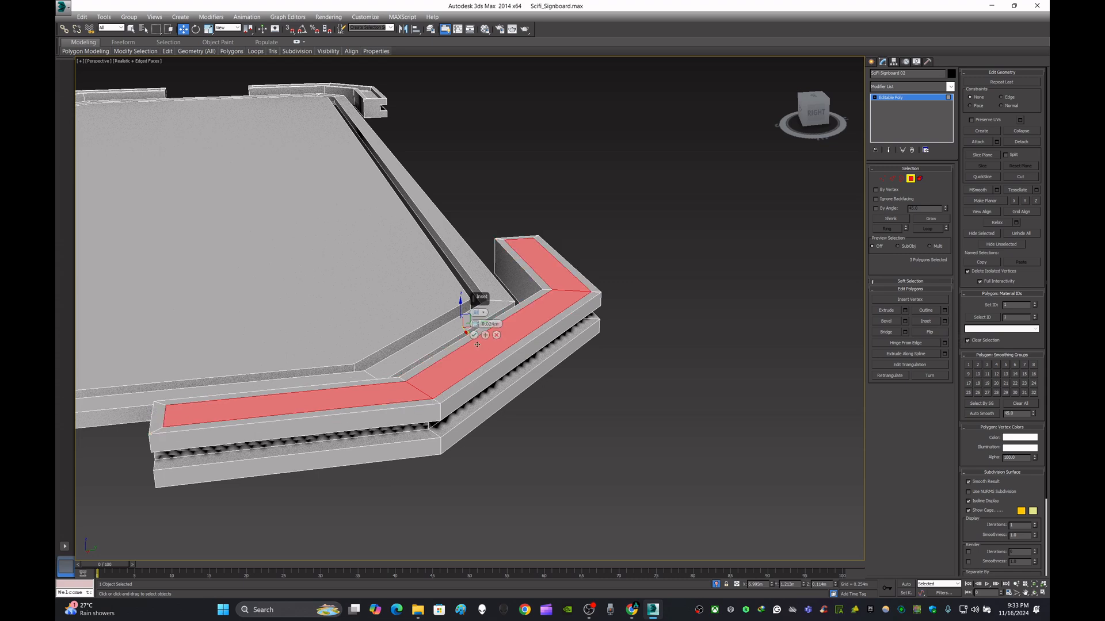
pyautogui.click(905, 312)
pyautogui.click(474, 336)
pyautogui.click(627, 375)
pyautogui.scroll(-5, 627, 374)
pyautogui.keyDown('alt'); pyautogui.moveTo(627, 375); pyautogui.dragTo(541, 423, button='middle'); pyautogui.keyUp('alt')
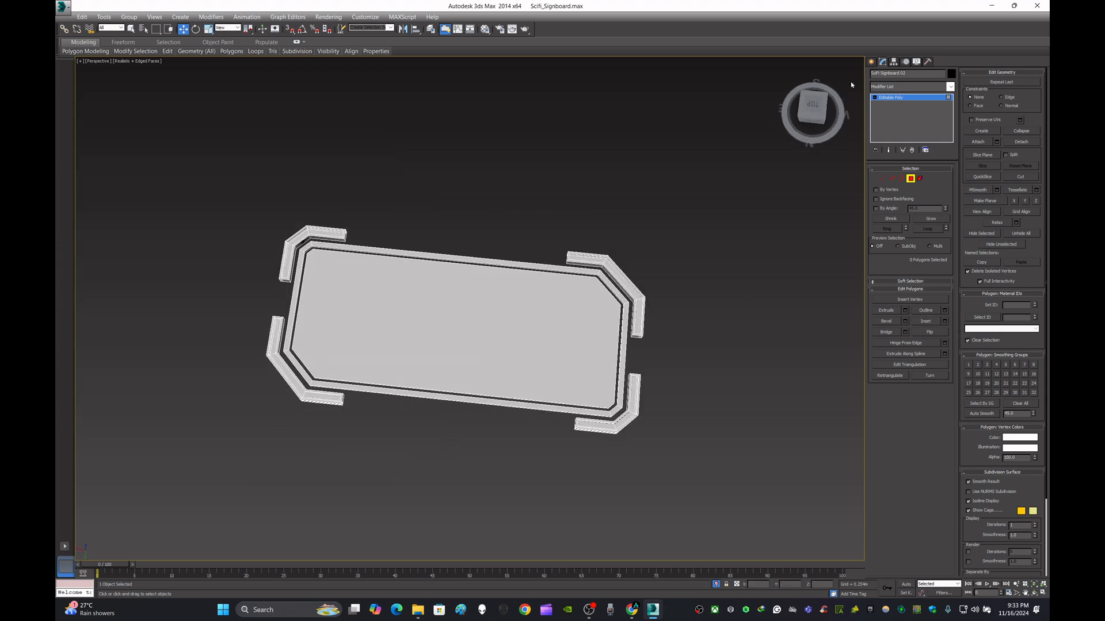
pyautogui.keyDown('alt'); pyautogui.moveTo(850, 78); pyautogui.dragTo(740, 175, button='middle'); pyautogui.keyUp('alt')
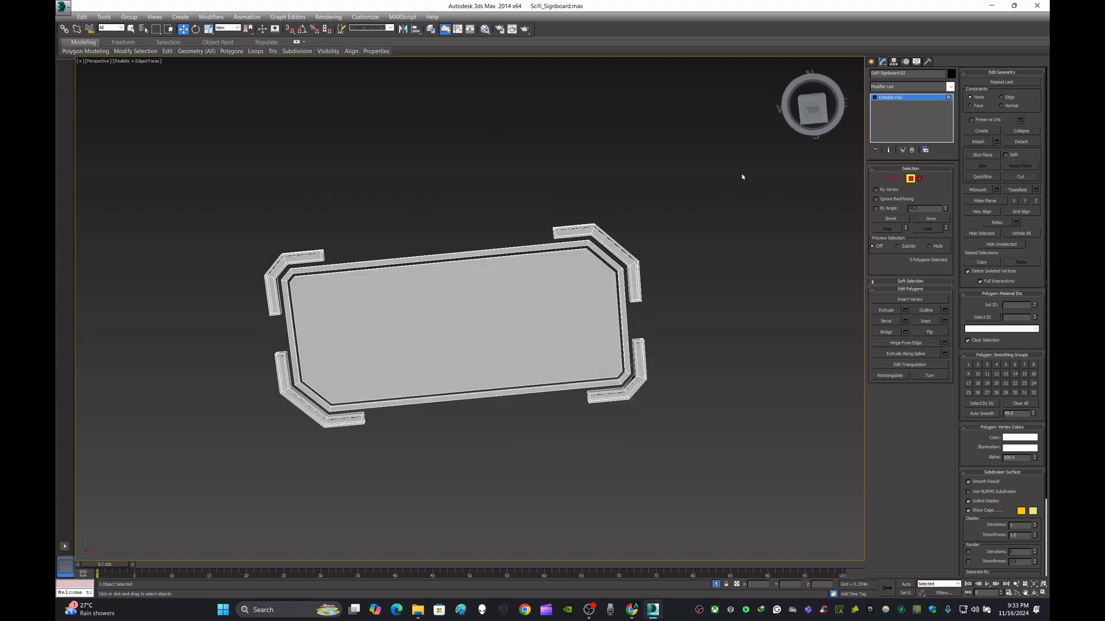
# Step: Finish polygon editing, return to the top view and unhide all objects in the scene
pyautogui.click(871, 62)
pyautogui.click(746, 242)
pyautogui.click(812, 110)
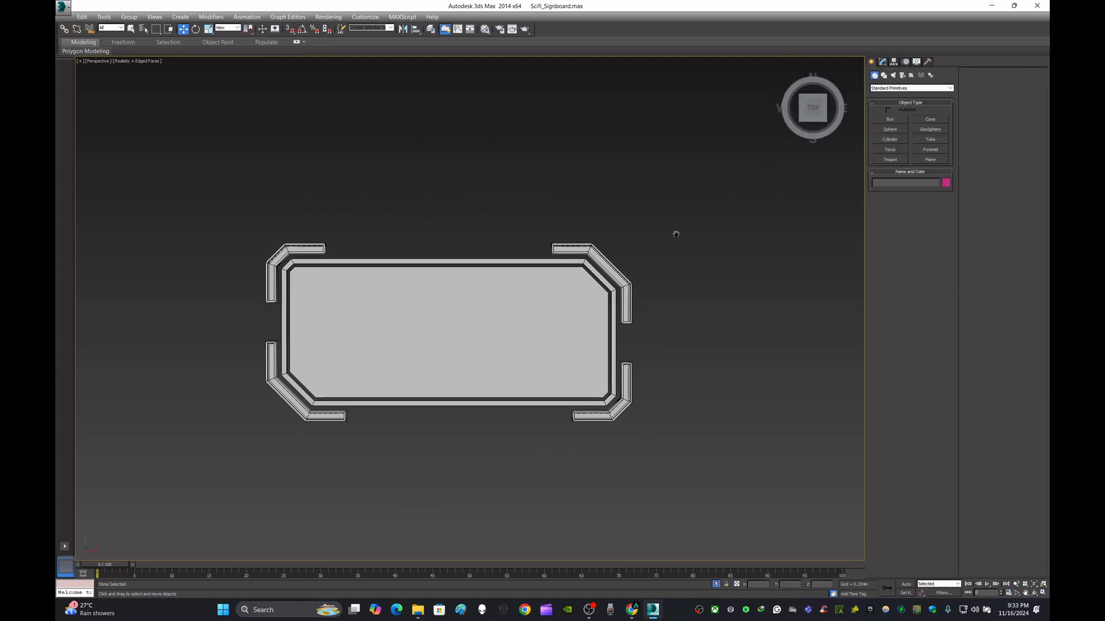
pyautogui.rightClick(679, 233)
pyautogui.click(703, 180)
pyautogui.click(758, 81)
pyautogui.rightClick(767, 265)
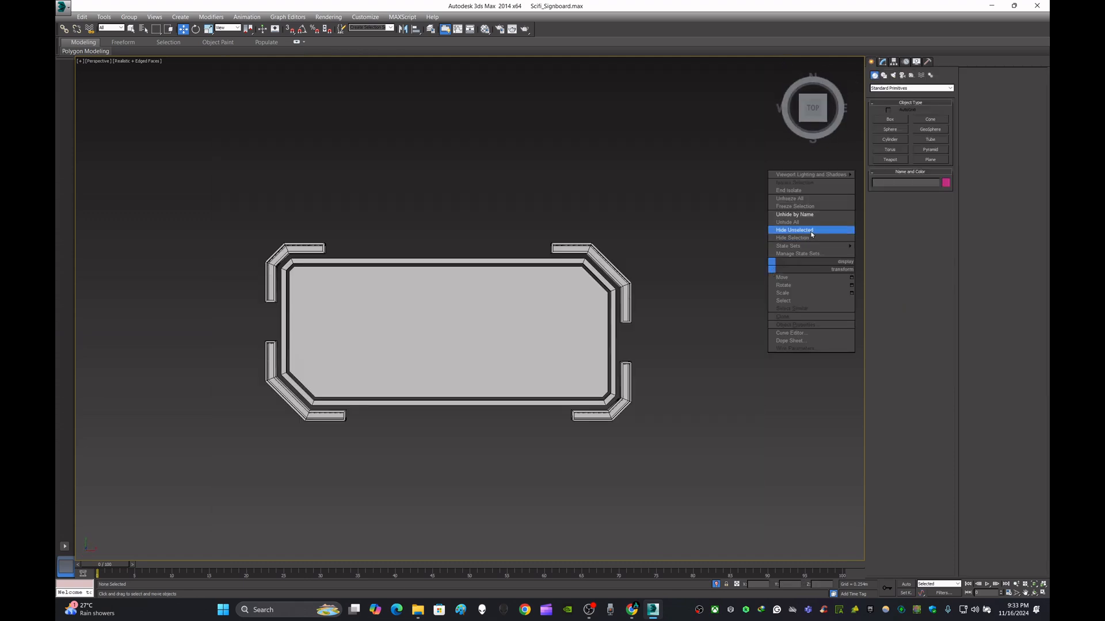
pyautogui.click(806, 222)
pyautogui.scroll(-5, 694, 299)
pyautogui.scroll(5, 555, 349)
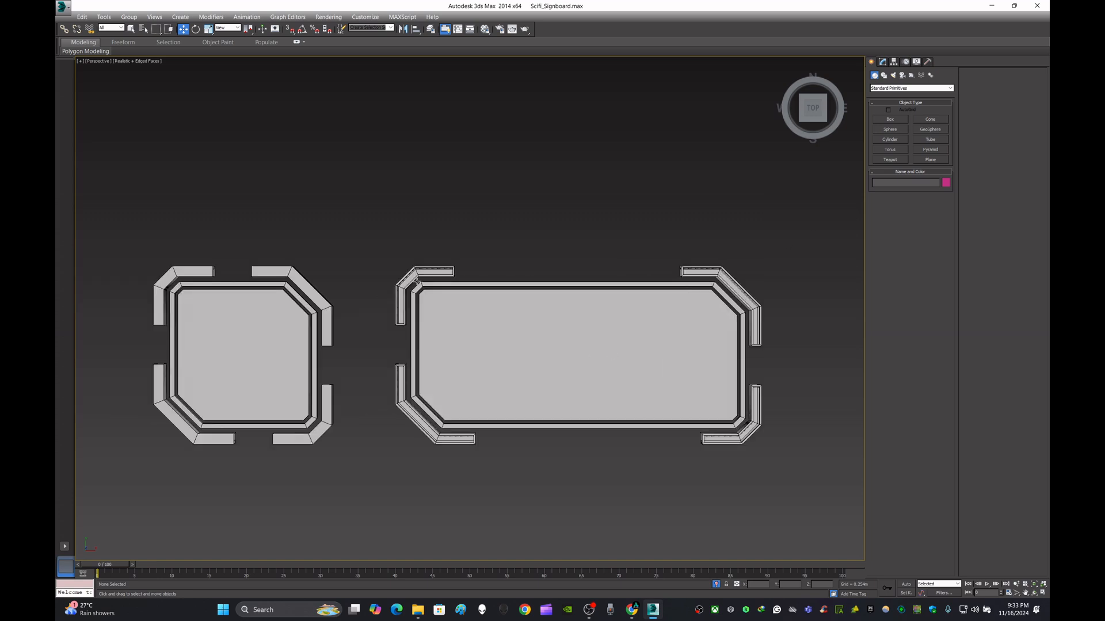
# Step: Save the scene as an incremented copy named Scifi_Signboard01.max
pyautogui.click(59, 7)
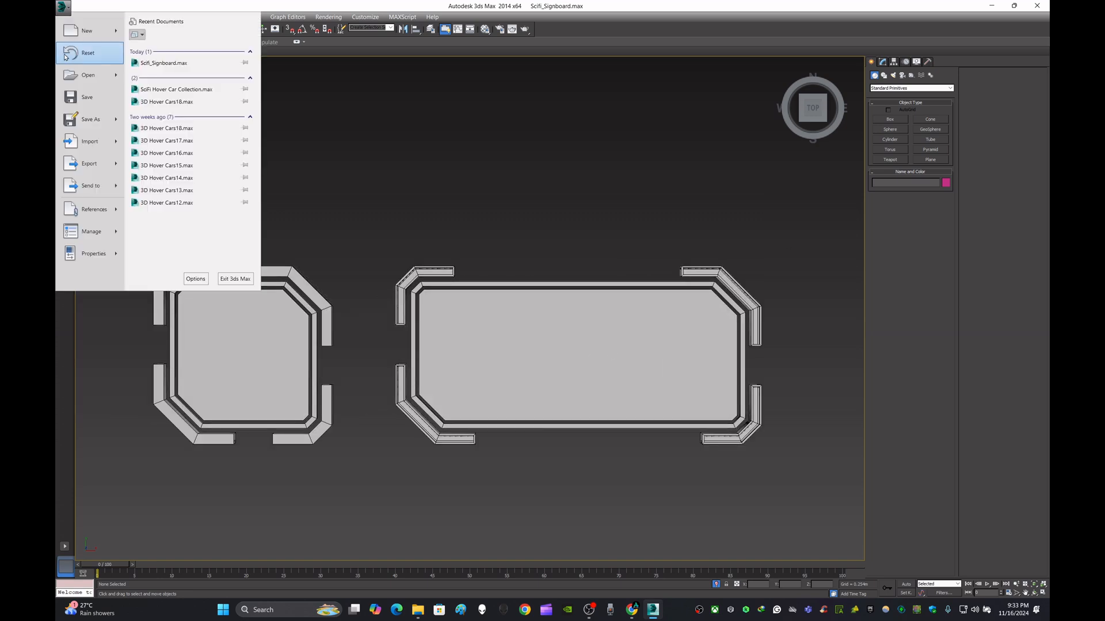
pyautogui.click(86, 119)
pyautogui.click(799, 530)
# Step: Center the lengthened signboard's pivot to the object and leave pivot editing
pyautogui.moveTo(665, 352); pyautogui.dragTo(598, 358, button='middle')
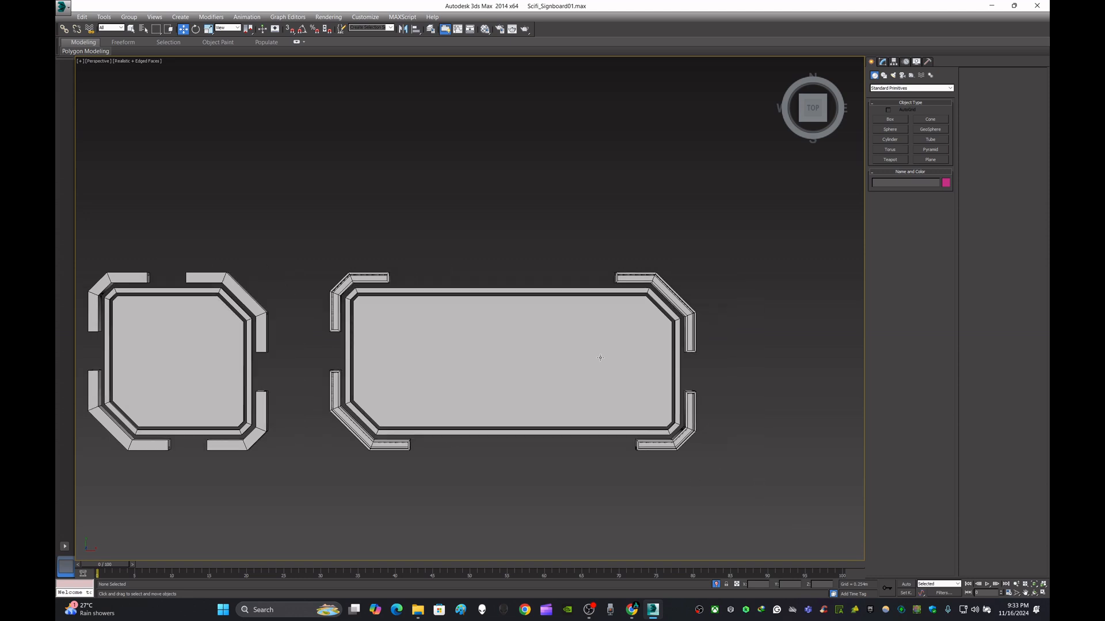
pyautogui.click(599, 357)
pyautogui.click(894, 64)
pyautogui.click(910, 118)
pyautogui.click(910, 168)
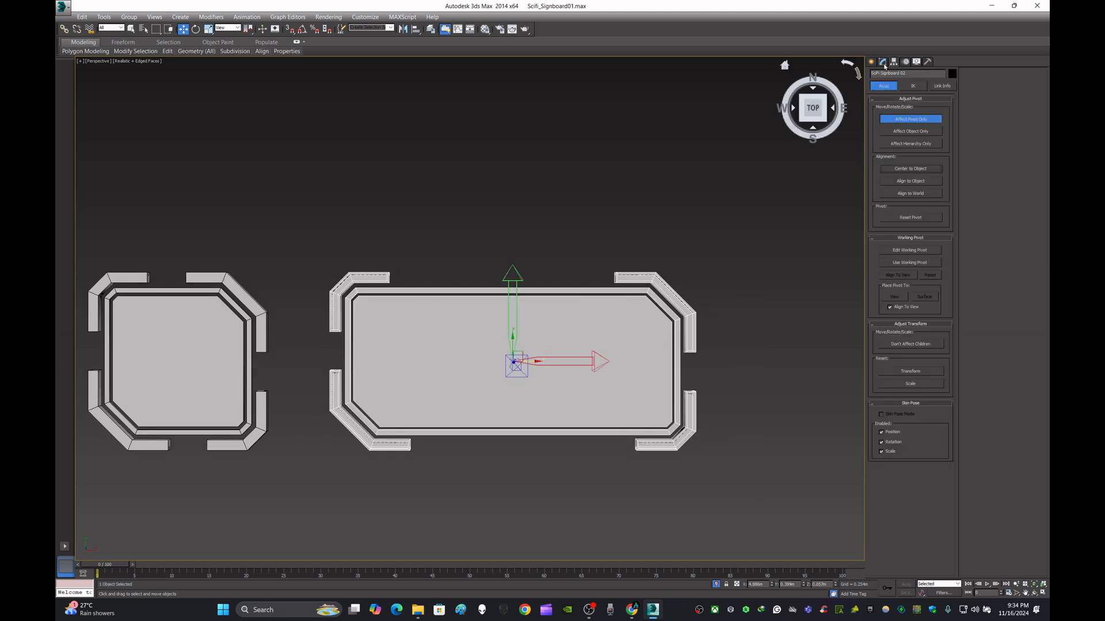
pyautogui.click(870, 62)
# Step: Move the lengthened signboard along X, closer to the square signboard
pyautogui.moveTo(532, 362); pyautogui.dragTo(506, 361)
pyautogui.click(499, 240)
pyautogui.moveTo(483, 255); pyautogui.dragTo(447, 338, button='middle')
pyautogui.scroll(-3, 484, 246)
pyautogui.click(416, 334)
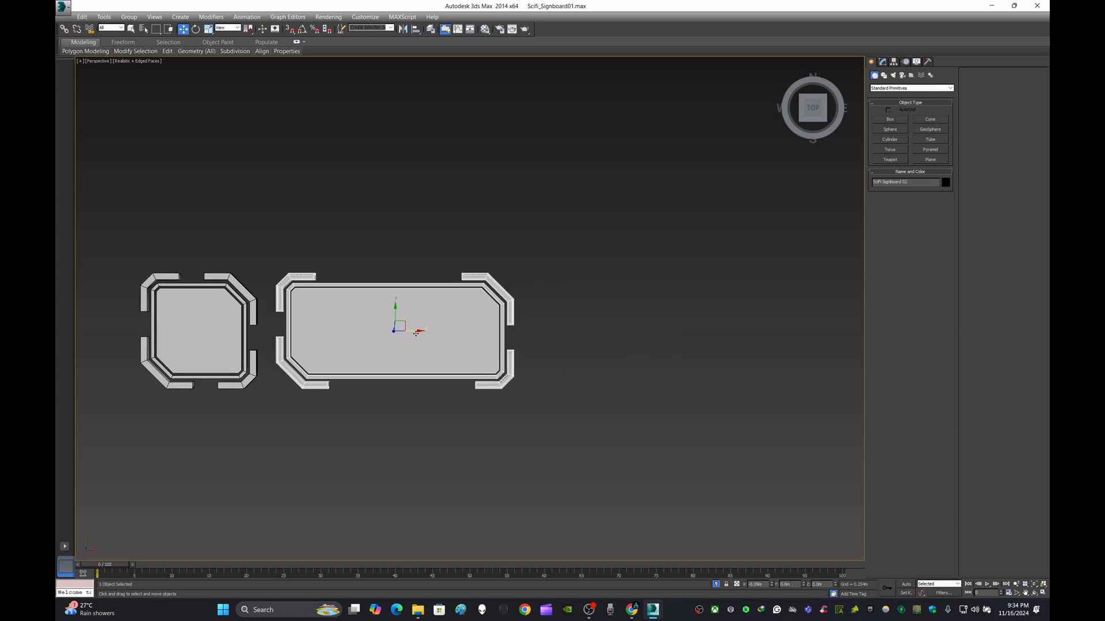
# Step: Examine the lengthened signboard and its recessed corner pieces from several angles
pyautogui.keyDown('alt'); pyautogui.moveTo(567, 365); pyautogui.dragTo(554, 329, button='middle'); pyautogui.keyUp('alt')
pyautogui.click(626, 439)
pyautogui.keyDown('alt'); pyautogui.moveTo(626, 439); pyautogui.dragTo(656, 416, button='middle'); pyautogui.keyUp('alt')
pyautogui.scroll(6, 502, 352)
pyautogui.scroll(-2, 517, 344)
pyautogui.keyDown('alt'); pyautogui.moveTo(516, 344); pyautogui.dragTo(541, 367, button='middle'); pyautogui.keyUp('alt')
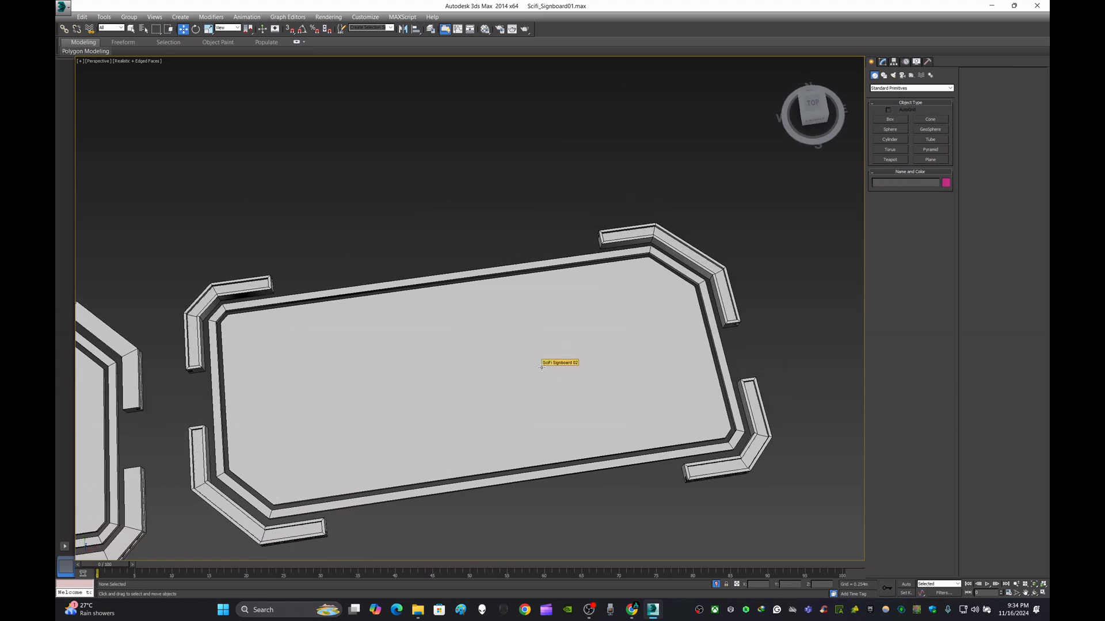
pyautogui.scroll(-3, 529, 368)
pyautogui.keyDown('alt'); pyautogui.moveTo(507, 382); pyautogui.dragTo(521, 364, button='middle'); pyautogui.keyUp('alt')
pyautogui.scroll(4, 520, 364)
pyautogui.click(521, 364)
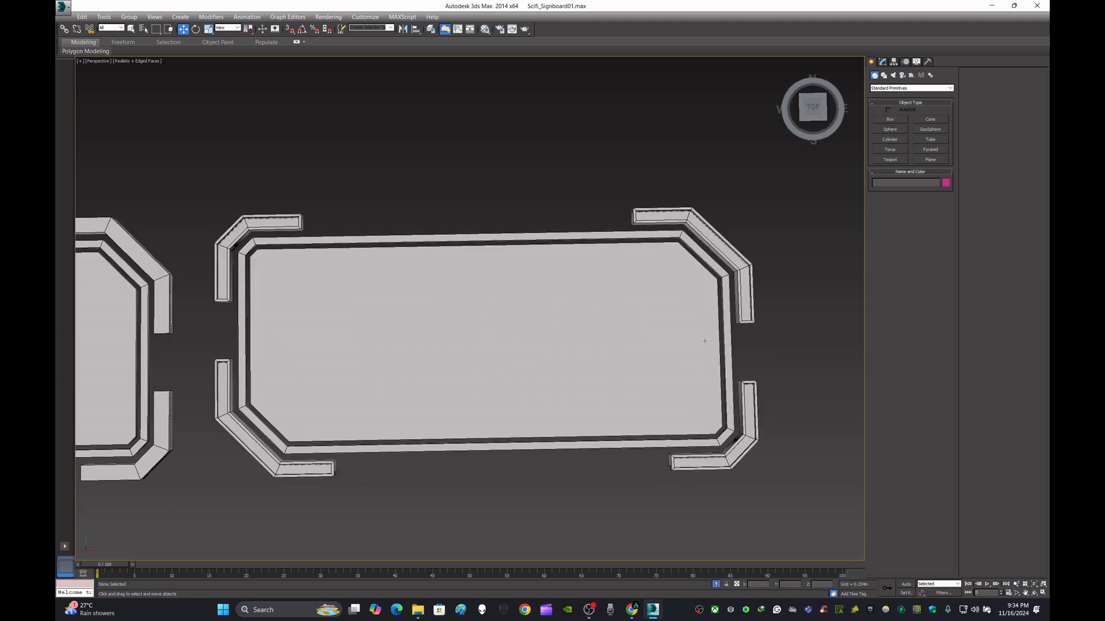
pyautogui.click(883, 62)
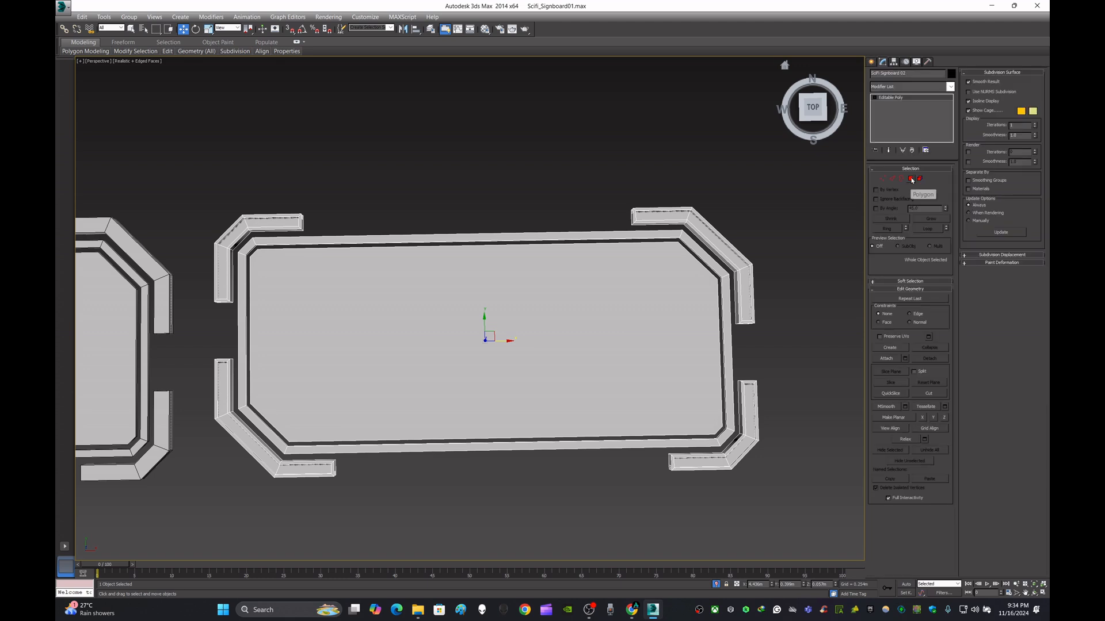
pyautogui.click(919, 179)
pyautogui.click(521, 436)
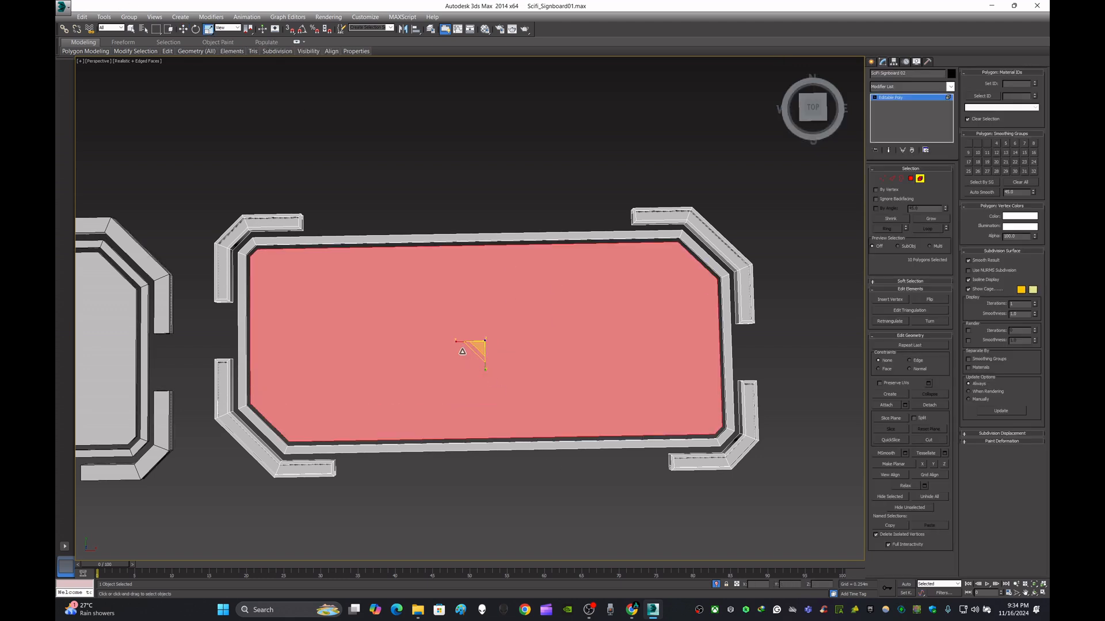
pyautogui.click(871, 62)
pyautogui.scroll(-5, 304, 157)
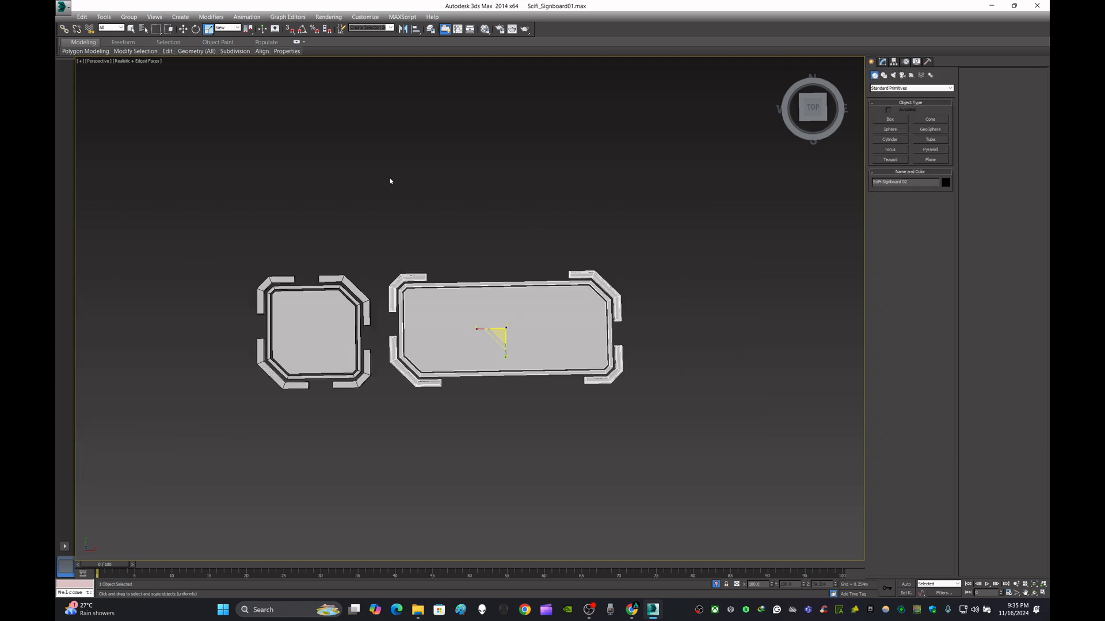
pyautogui.click(183, 29)
pyautogui.click(414, 201)
# Step: Clone the lengthened signboard along X to place a copy beyond its right end
pyautogui.scroll(5, 520, 322)
pyautogui.click(575, 328)
pyautogui.moveTo(649, 332); pyautogui.dragTo(395, 311, button='middle')
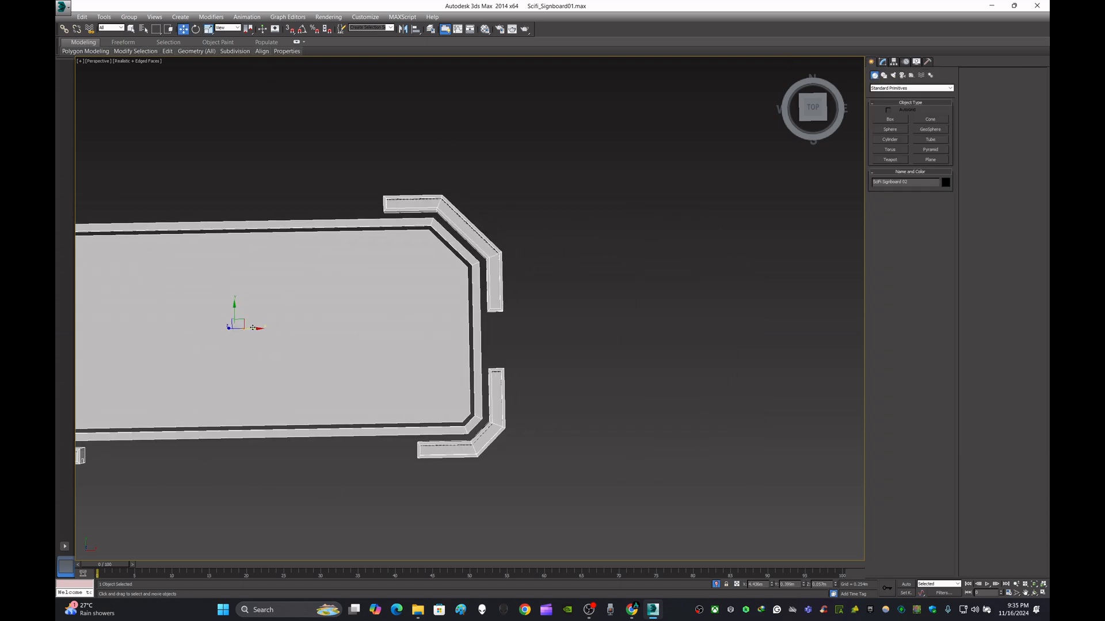
pyautogui.keyDown('shift'); pyautogui.moveTo(253, 327); pyautogui.dragTo(814, 346); pyautogui.keyUp('shift')
pyautogui.click(558, 343)
pyautogui.scroll(-4, 562, 343)
pyautogui.moveTo(654, 339); pyautogui.dragTo(551, 347, button='middle')
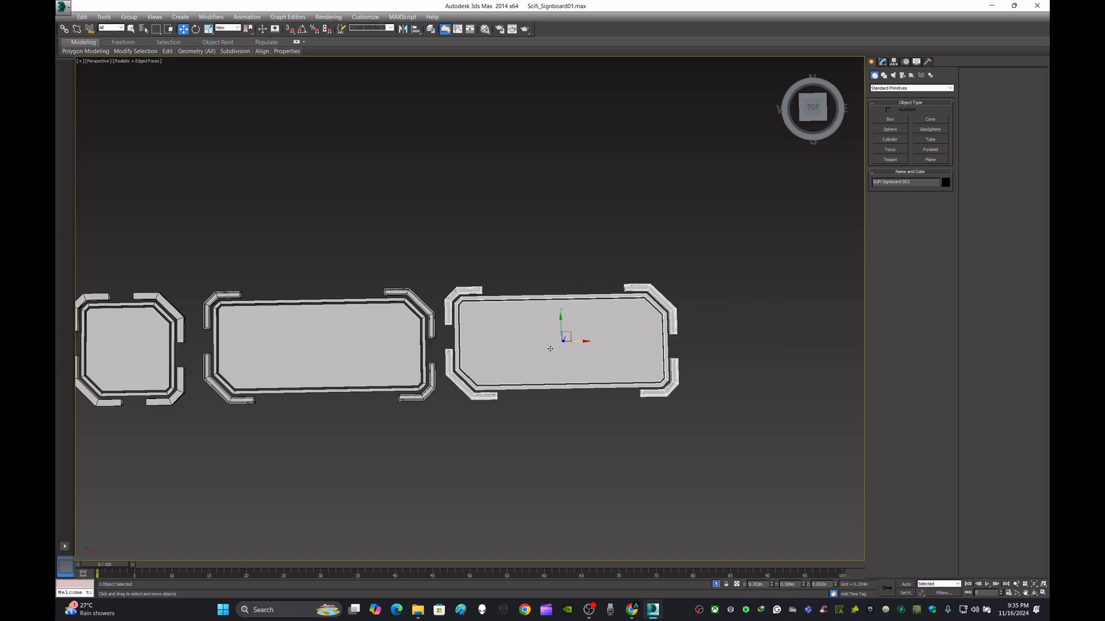
pyautogui.scroll(4, 553, 348)
pyautogui.click(584, 198)
pyautogui.scroll(-4, 584, 230)
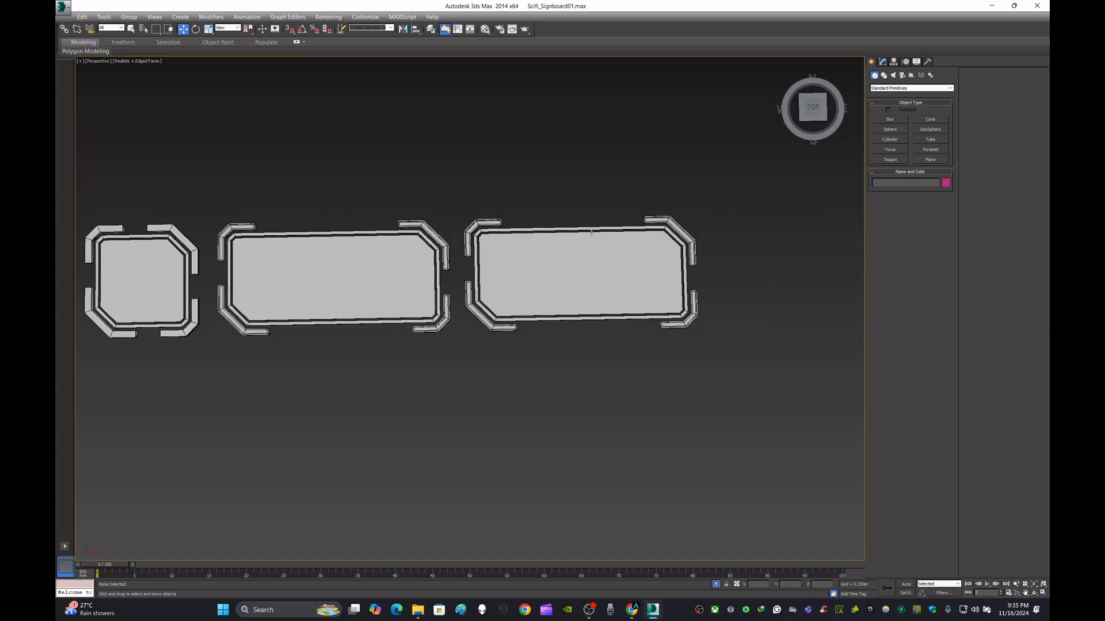
# Step: Delete the central panel element from the copied signboard, leaving only the frame and corner pieces
pyautogui.scroll(3, 610, 308)
pyautogui.click(610, 308)
pyautogui.click(882, 61)
pyautogui.click(820, 262)
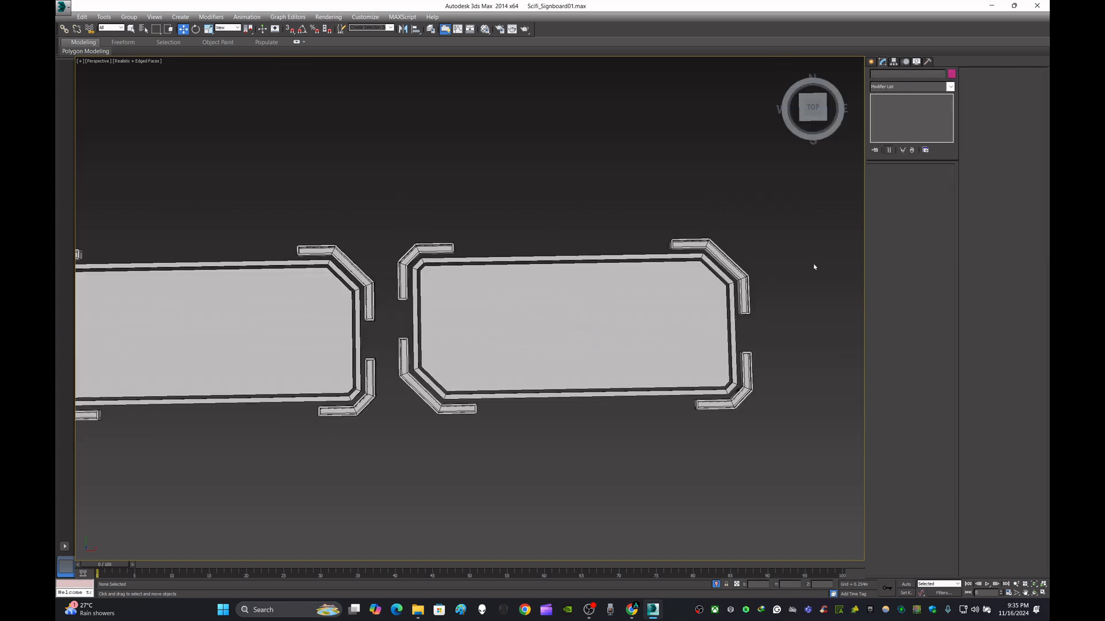
pyautogui.click(683, 308)
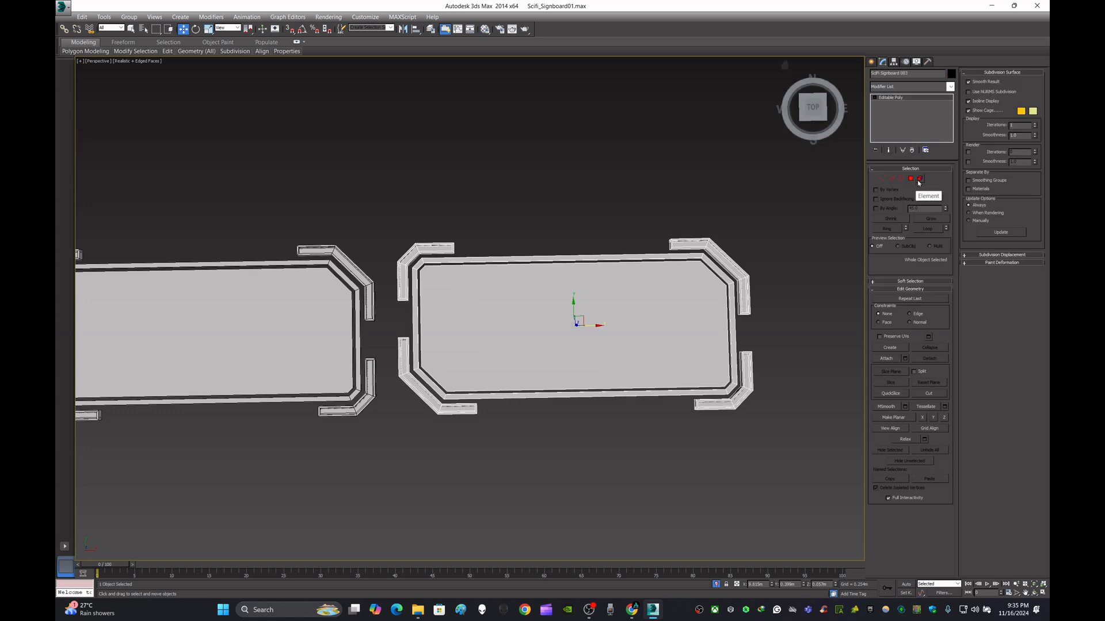
pyautogui.click(918, 178)
pyautogui.click(660, 332)
pyautogui.press('Delete')
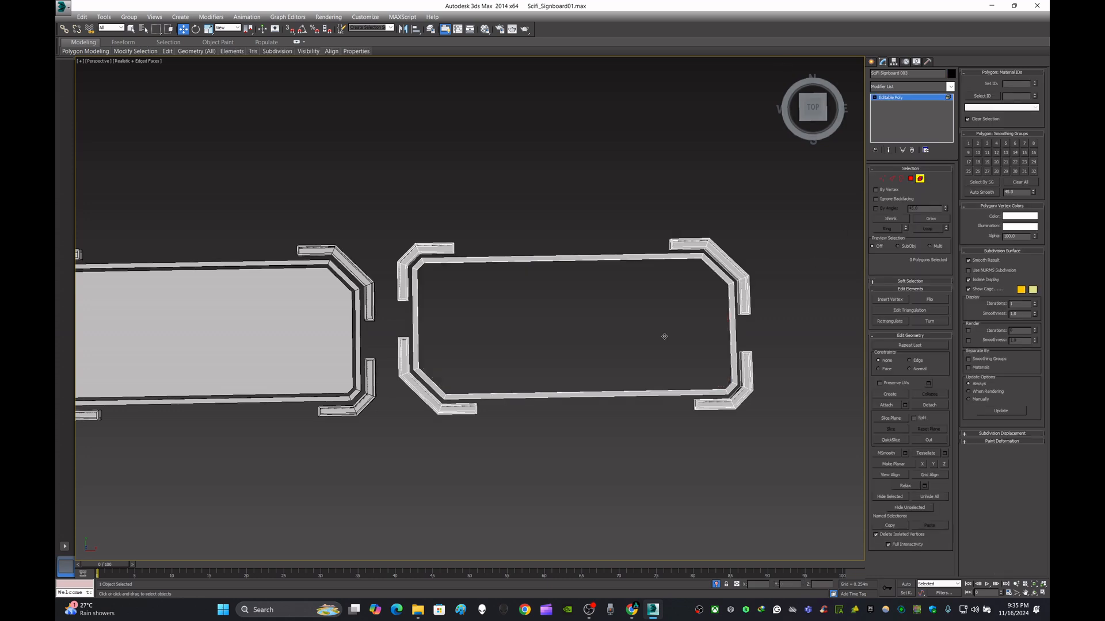
pyautogui.click(871, 61)
pyautogui.click(604, 171)
pyautogui.click(604, 257)
# Step: Create a Text spline in the top view and move it down, clear of the signboards
pyautogui.scroll(-4, 604, 257)
pyautogui.click(671, 198)
pyautogui.click(812, 109)
pyautogui.scroll(4, 570, 342)
pyautogui.moveTo(595, 326); pyautogui.dragTo(665, 351, button='middle')
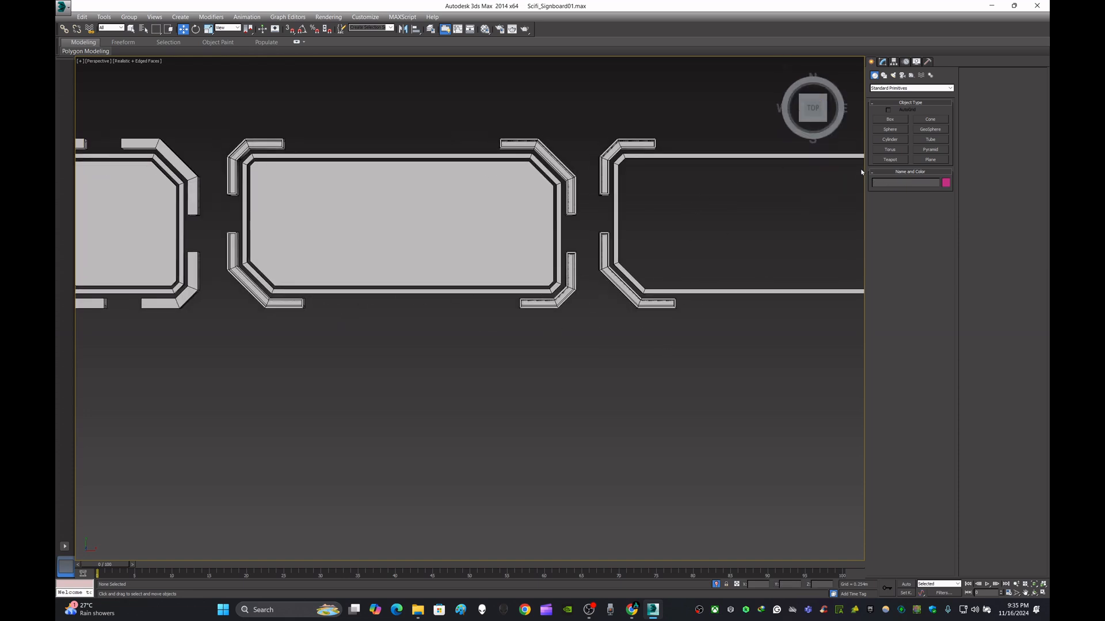
pyautogui.moveTo(750, 234); pyautogui.dragTo(623, 263, button='middle')
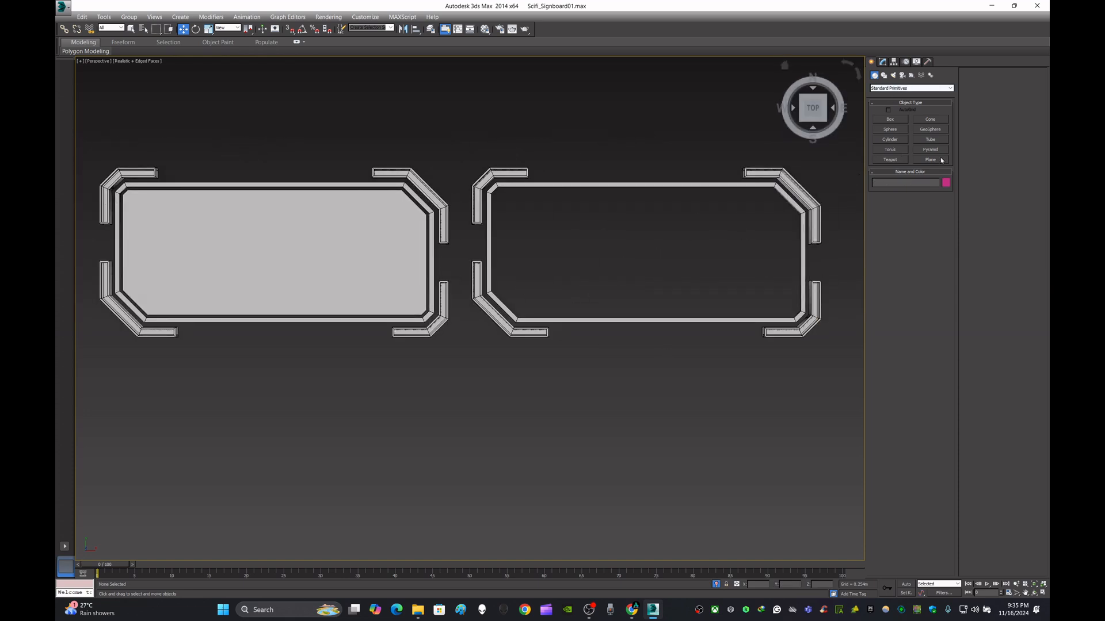
pyautogui.click(885, 78)
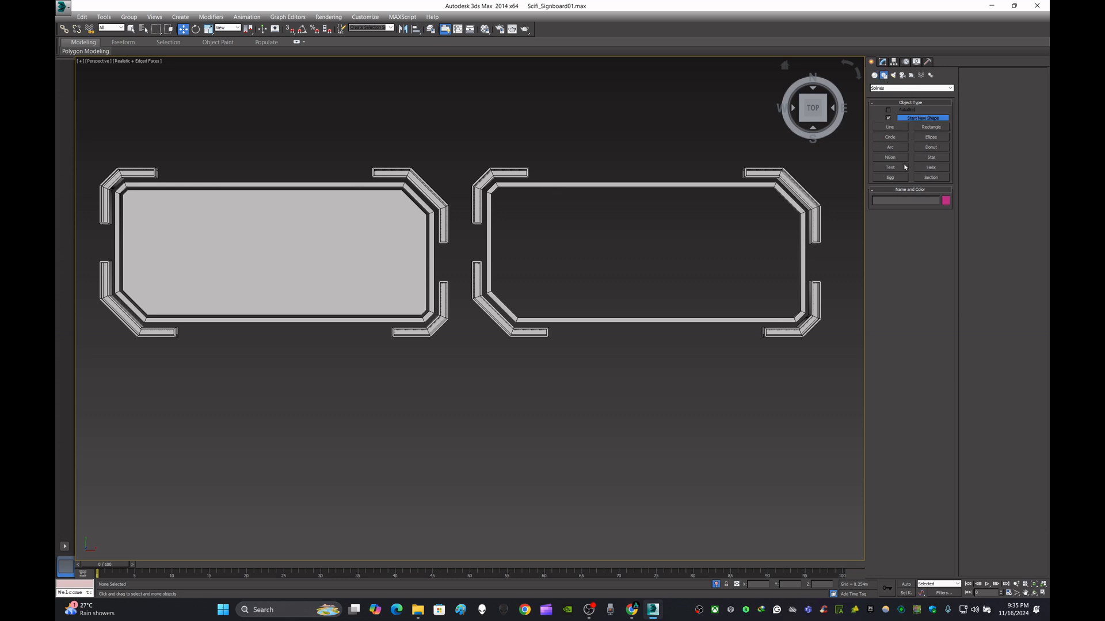
pyautogui.click(890, 167)
pyautogui.click(524, 429)
pyautogui.scroll(-4, 655, 435)
pyautogui.click(183, 29)
pyautogui.moveTo(601, 429); pyautogui.dragTo(598, 492)
pyautogui.scroll(3, 614, 451)
# Step: Change the text's wording to "WELCOME TO THE FUTURE"
pyautogui.click(882, 62)
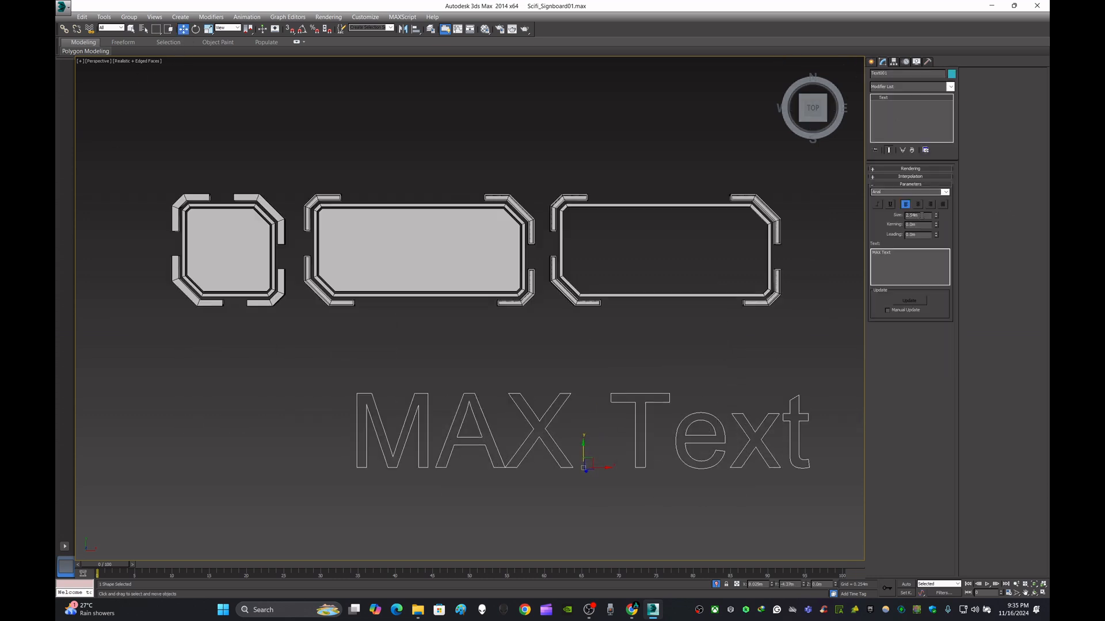
pyautogui.moveTo(908, 253); pyautogui.dragTo(840, 240)
pyautogui.press('BackSpace')
pyautogui.write('WELCOME TO THE')
pyautogui.scroll(-5, 820, 229)
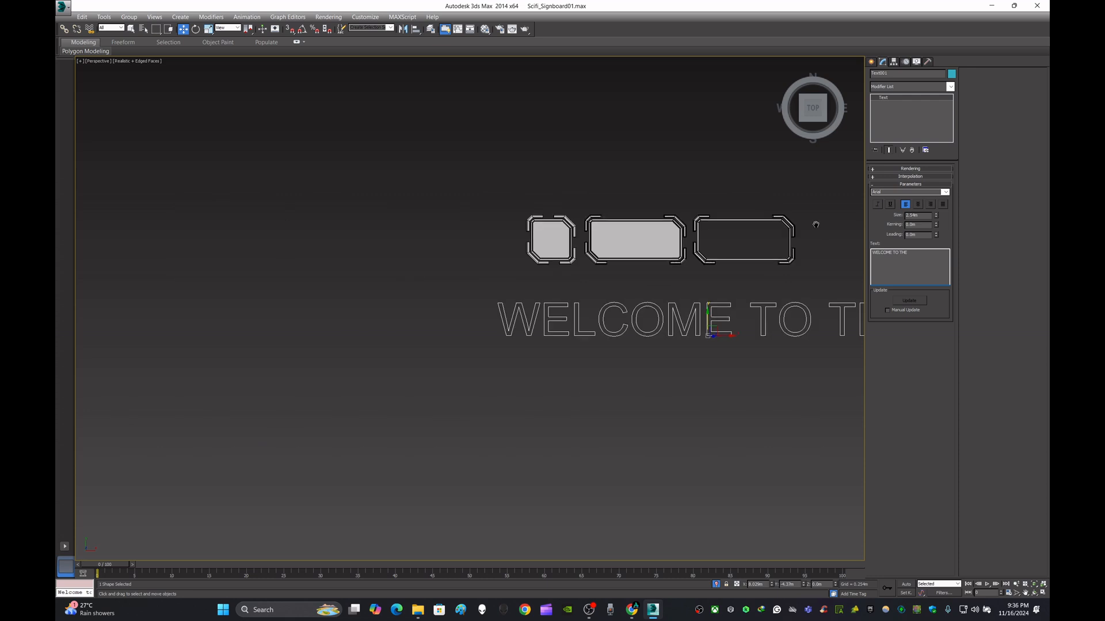
pyautogui.moveTo(820, 229); pyautogui.dragTo(645, 238, button='middle')
pyautogui.press('u')
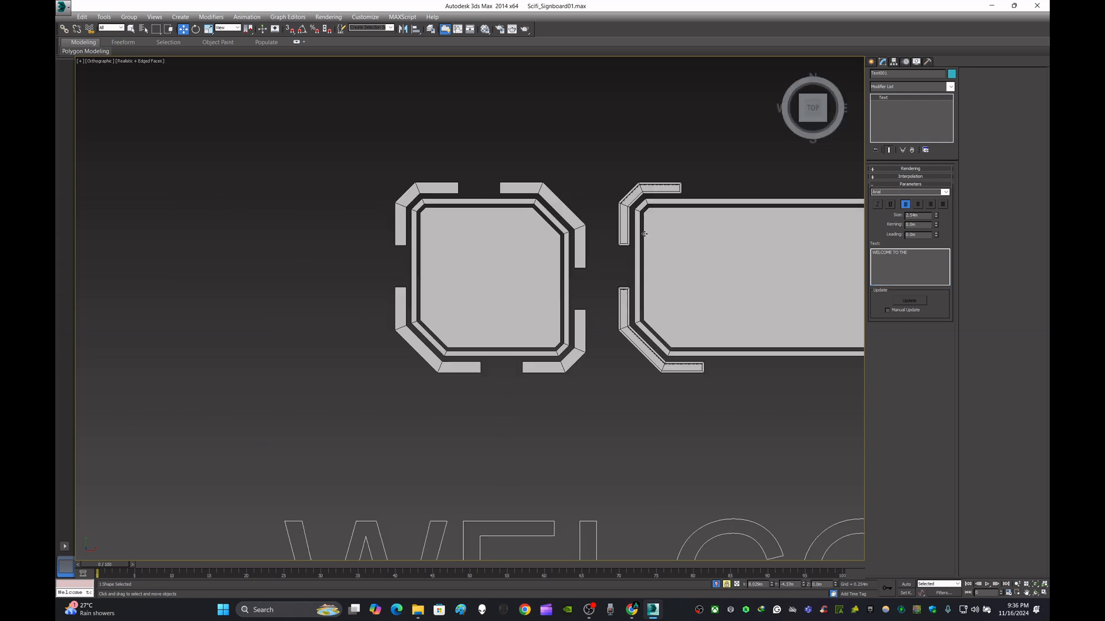
pyautogui.scroll(-5, 470, 332)
pyautogui.scroll(2, 608, 396)
pyautogui.write('FUTURE')
pyautogui.scroll(-2, 628, 394)
pyautogui.press('w')
# Step: Set the text spline's object color to black and deselect it
pyautogui.click(871, 61)
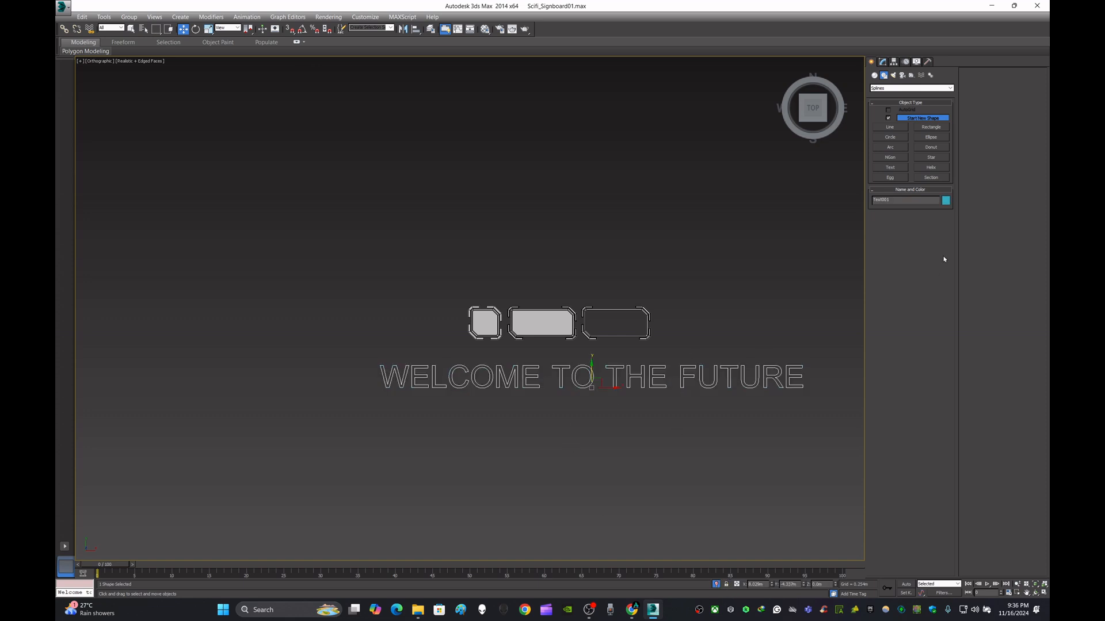
pyautogui.click(945, 199)
pyautogui.doubleClick(638, 319)
pyautogui.scroll(3, 675, 417)
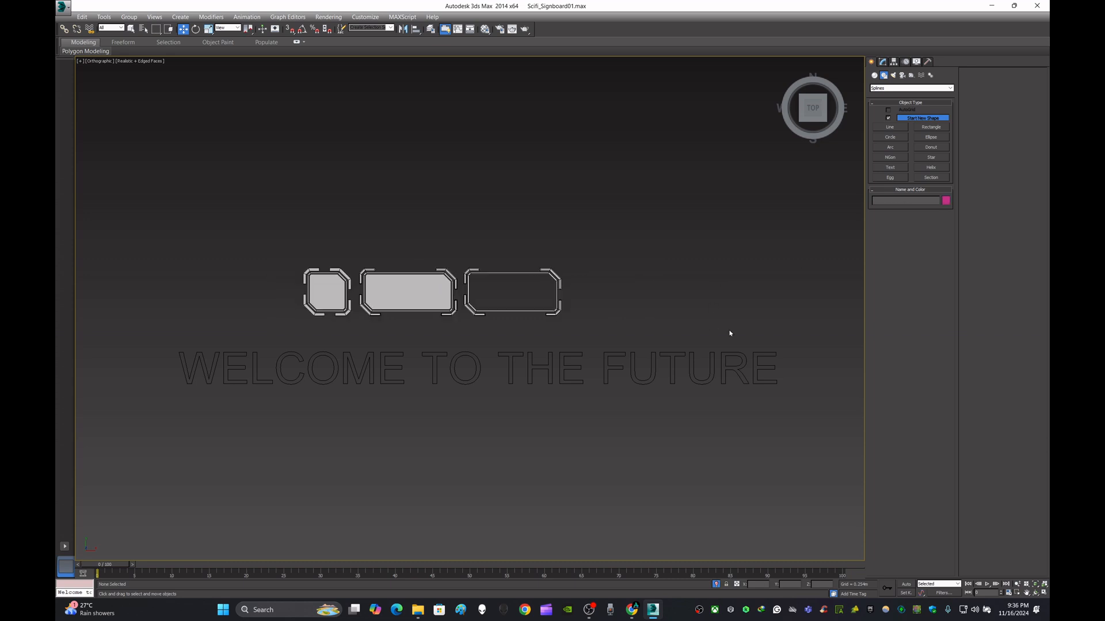
# Step: Set the font of the "WELCOME TO THE FUTURE" text to Arial Bold
pyautogui.scroll(2, 716, 397)
pyautogui.click(883, 62)
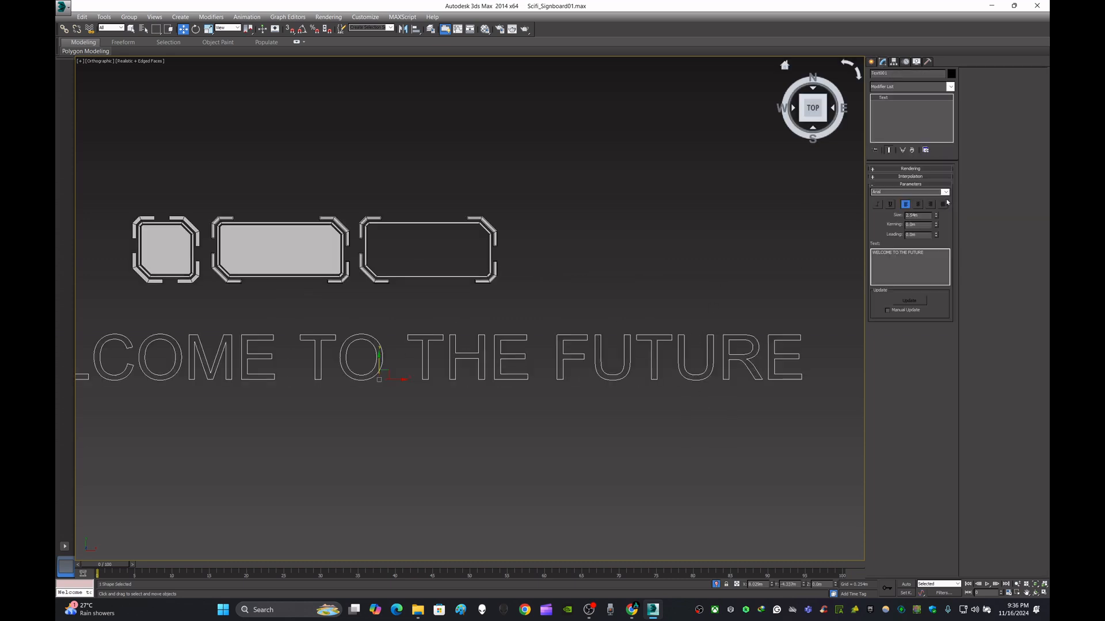
pyautogui.click(945, 192)
pyautogui.click(928, 209)
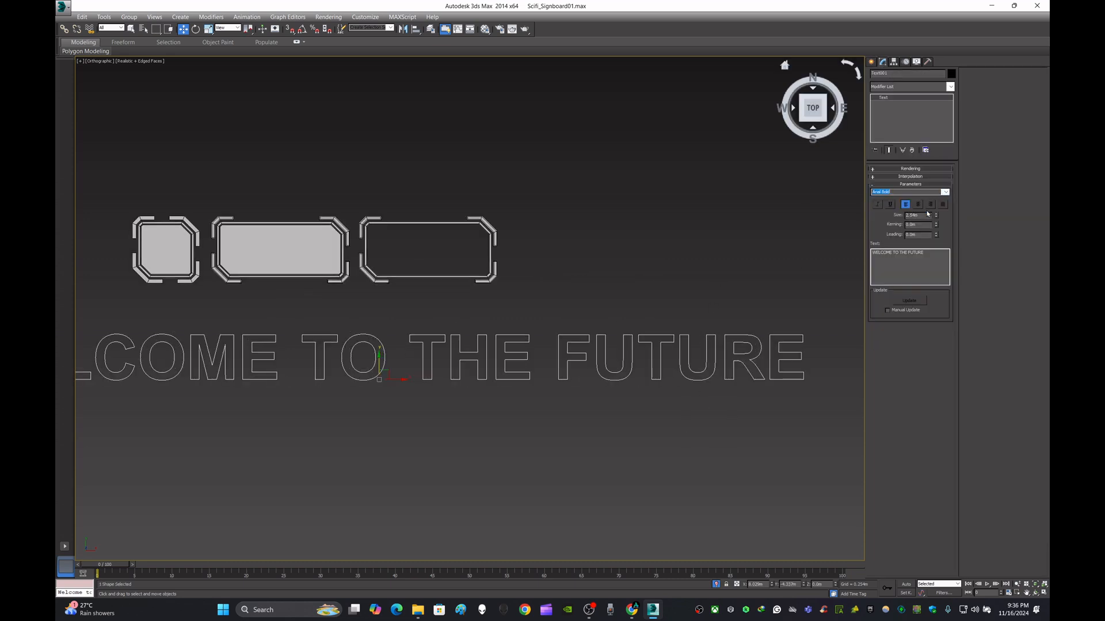
pyautogui.scroll(-2, 555, 276)
pyautogui.moveTo(554, 276); pyautogui.dragTo(616, 292, button='middle')
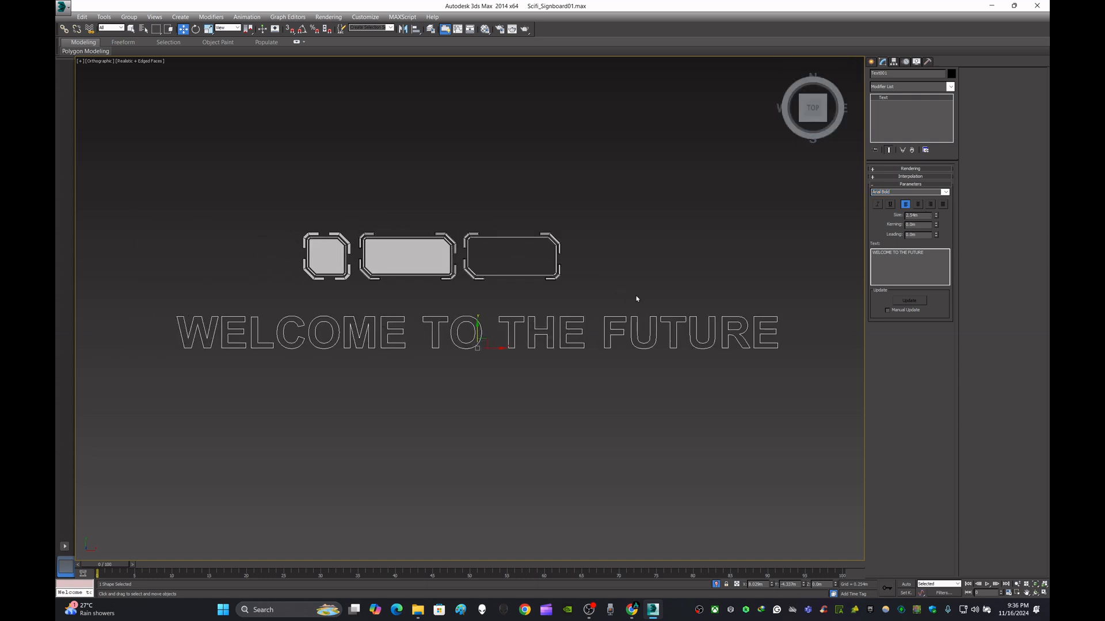
# Step: Apply an Extrude modifier to the text to turn the outlines into filled letters
pyautogui.moveTo(821, 113)
pyautogui.click(951, 86)
pyautogui.press('e')
pyautogui.click(906, 136)
pyautogui.keyDown('alt'); pyautogui.moveTo(578, 276); pyautogui.dragTo(631, 215, button='middle'); pyautogui.keyUp('alt')
pyautogui.scroll(2, 599, 282)
pyautogui.moveTo(569, 305); pyautogui.dragTo(624, 278, button='middle')
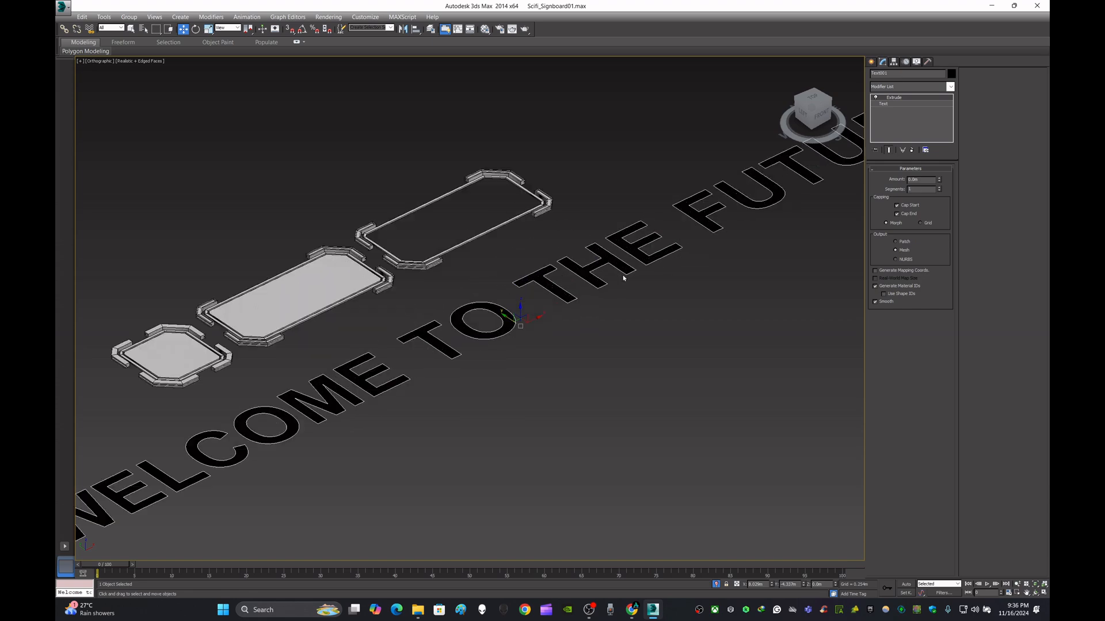
# Step: Assign the 01 - Default material to the text from the Material Editor
pyautogui.click(811, 99)
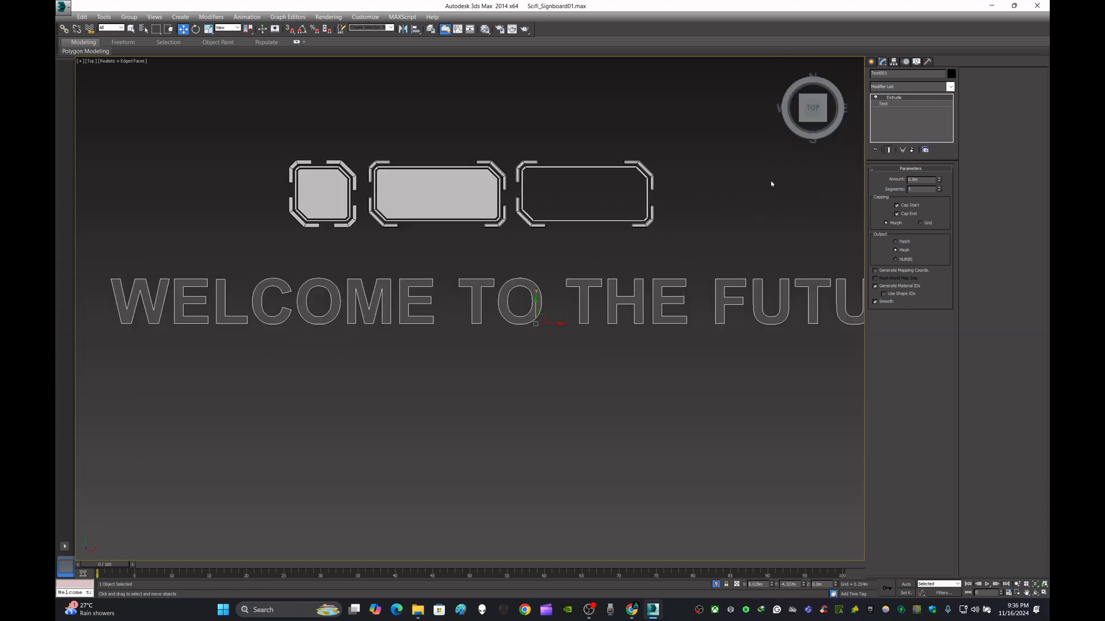
pyautogui.click(1044, 592)
pyautogui.click(824, 529)
pyautogui.click(1045, 592)
pyautogui.moveTo(661, 390); pyautogui.dragTo(713, 314)
pyautogui.press('m')
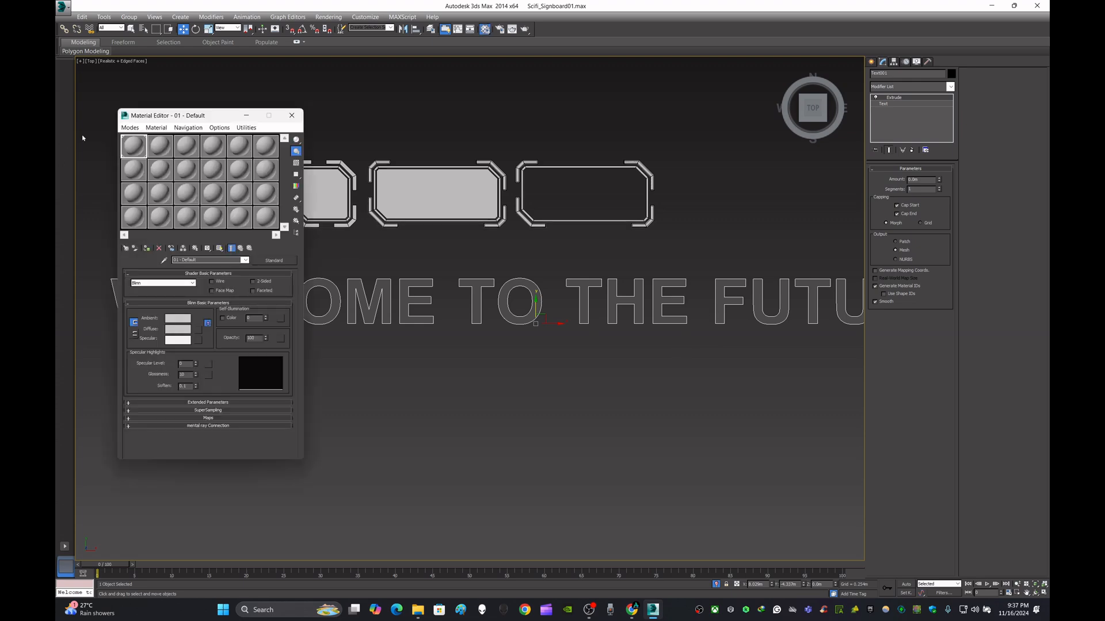
pyautogui.click(760, 217)
pyautogui.moveTo(759, 217); pyautogui.dragTo(707, 374)
# Step: Switch the viewport back to Perspective and examine the flat letters up close
pyautogui.keyDown('alt'); pyautogui.moveTo(641, 332); pyautogui.dragTo(631, 294, button='middle'); pyautogui.keyUp('alt')
pyautogui.scroll(5, 613, 288)
pyautogui.scroll(-5, 613, 291)
pyautogui.click(812, 99)
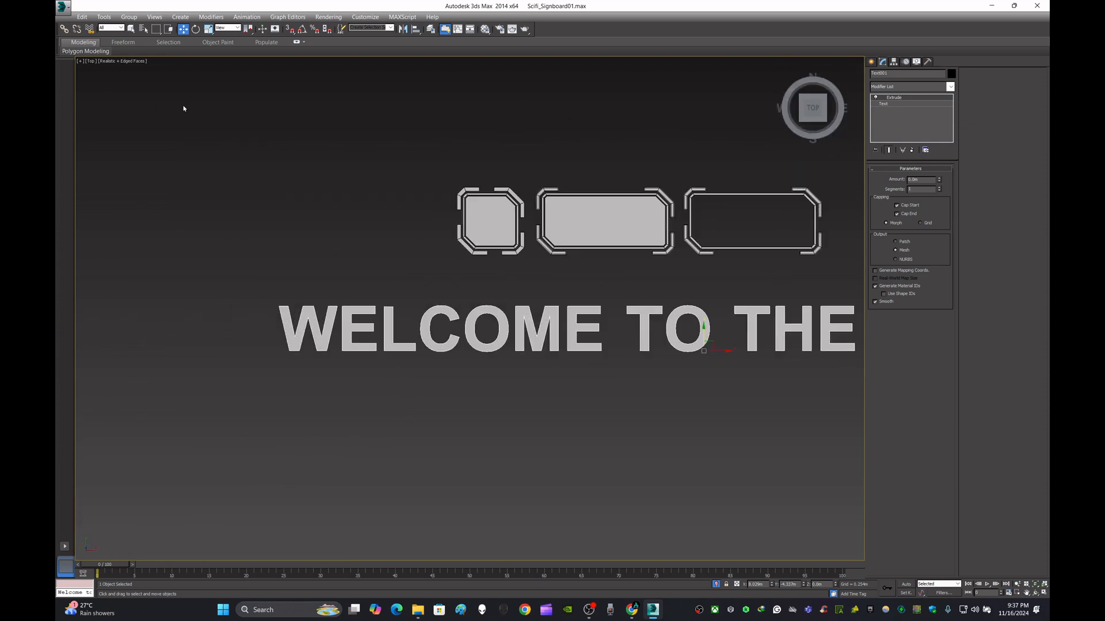
pyautogui.click(95, 65)
pyautogui.click(138, 96)
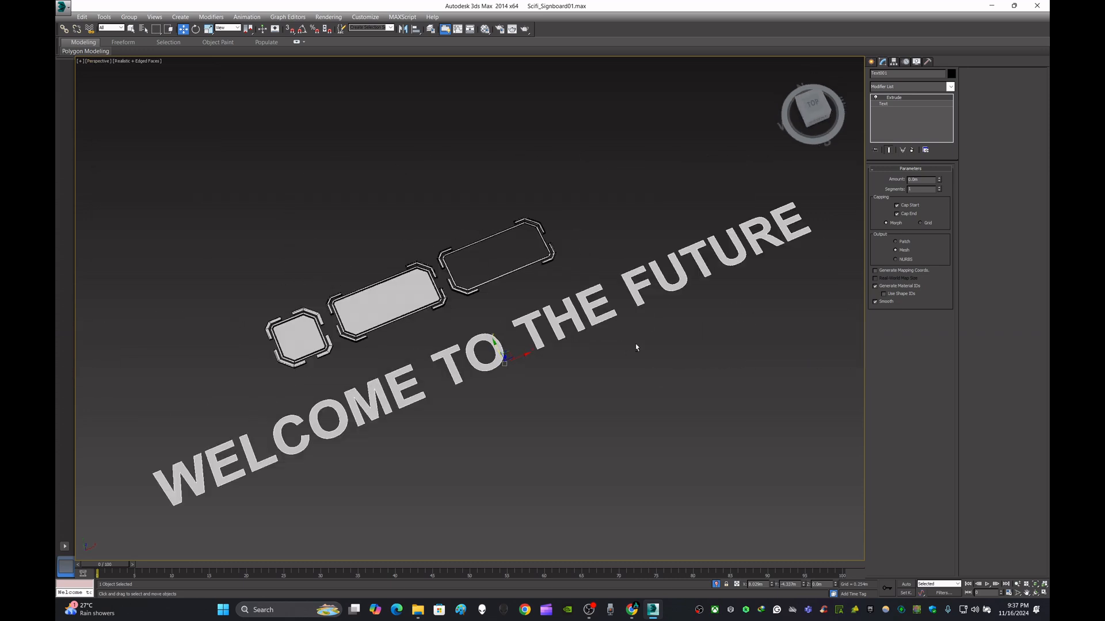
pyautogui.scroll(10, 639, 331)
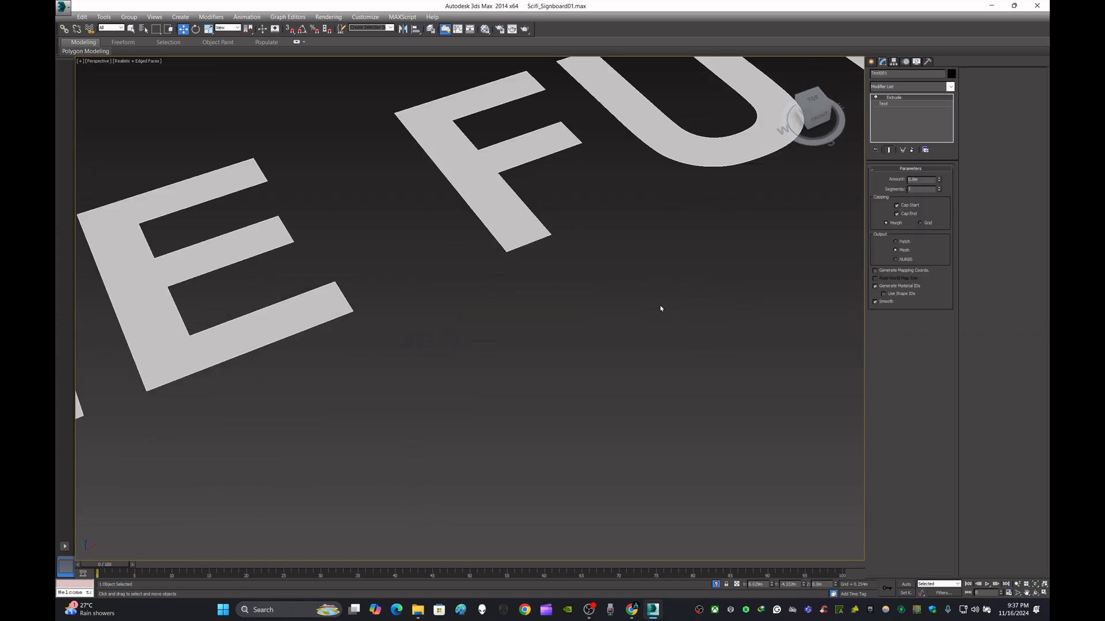
# Step: Increase the Extrude amount of the "WELCOME TO THE FUTURE" text so the letters become thick solid blocks
pyautogui.click(926, 87)
pyautogui.click(992, 207)
pyautogui.moveTo(939, 180)
pyautogui.mouseDown()
pyautogui.moveTo(937, 157)
pyautogui.moveTo(937, 167)
pyautogui.mouseUp()
pyautogui.click(733, 264)
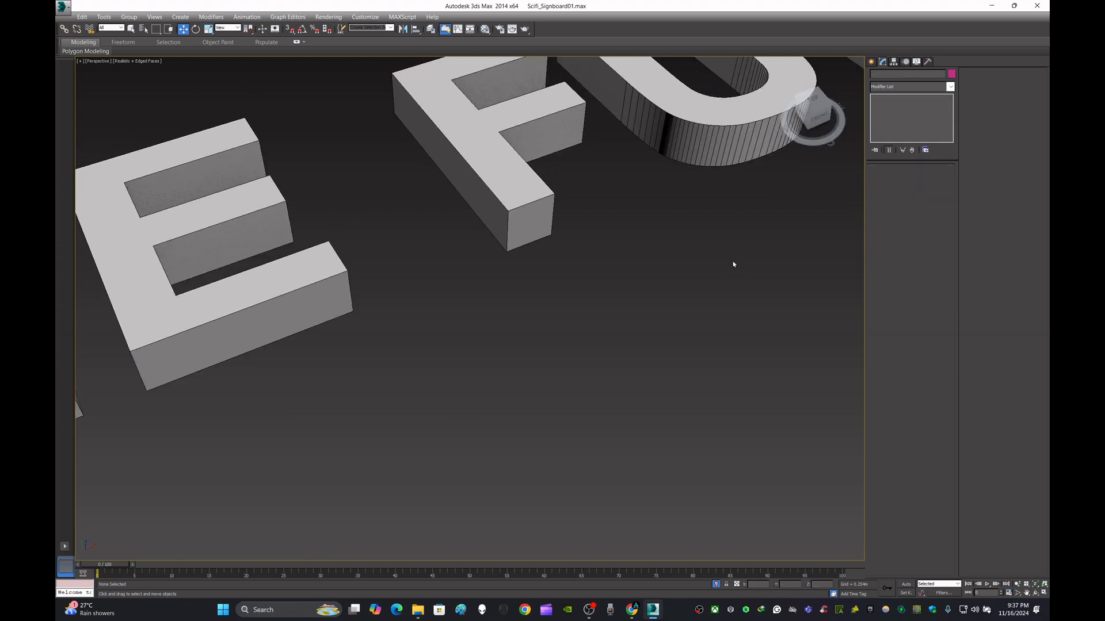
# Step: Convert the extruded "WELCOME TO THE FUTURE" text to an Editable Poly
pyautogui.scroll(-5, 732, 264)
pyautogui.click(733, 204)
pyautogui.rightClick(732, 204)
pyautogui.moveTo(801, 291)
pyautogui.click(846, 296)
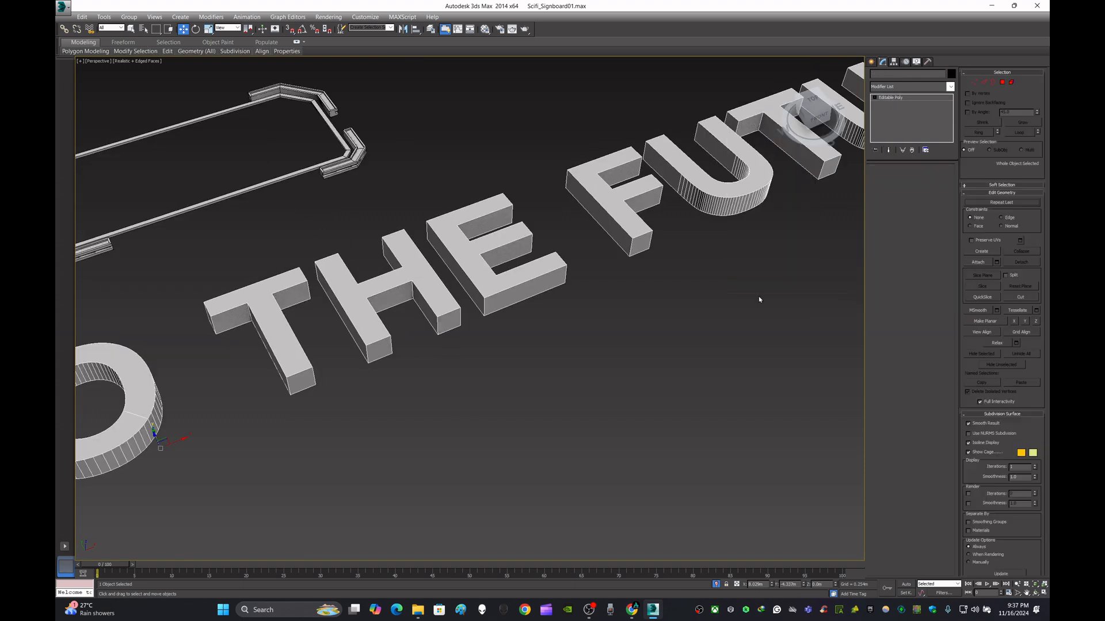
pyautogui.click(684, 336)
# Step: Scale the lettering down uniformly until it is about as wide as one of the long signboards
pyautogui.scroll(-5, 685, 336)
pyautogui.click(719, 244)
pyautogui.click(209, 30)
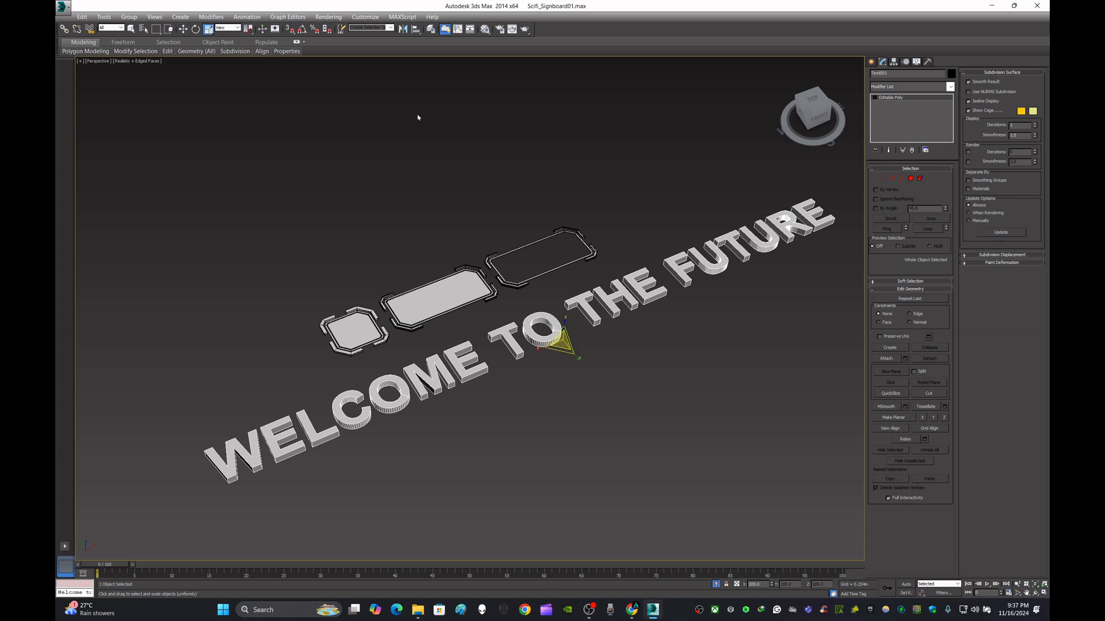
pyautogui.moveTo(561, 340); pyautogui.dragTo(641, 473)
pyautogui.click(641, 474)
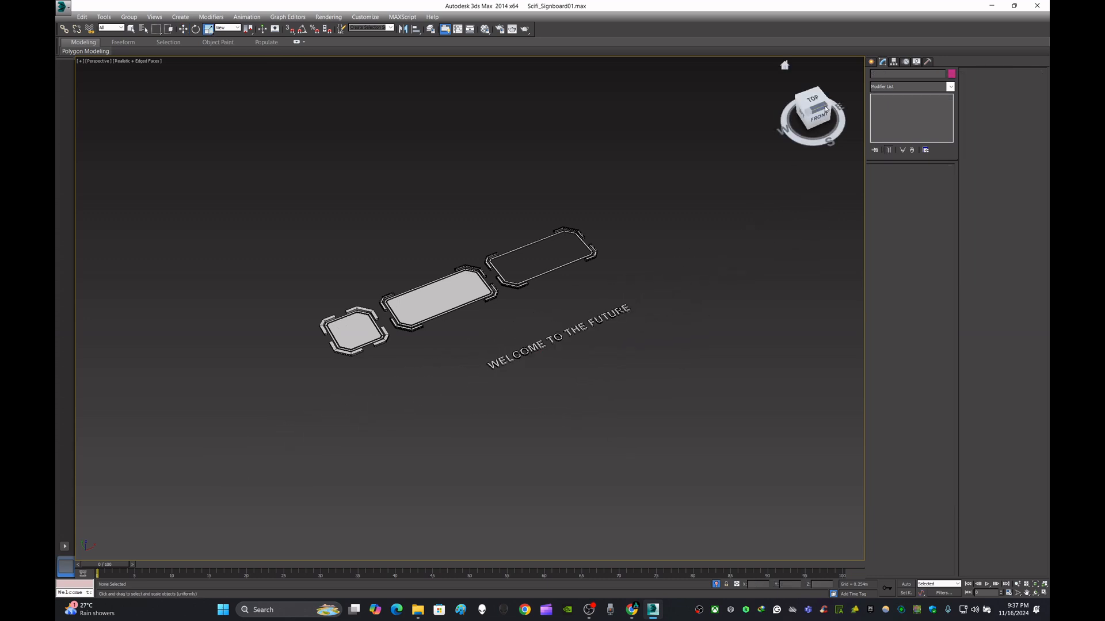
# Step: Move the lettering onto the open-framed signboard as seen from the top view
pyautogui.click(820, 99)
pyautogui.click(433, 418)
pyautogui.moveTo(449, 420); pyautogui.dragTo(511, 316)
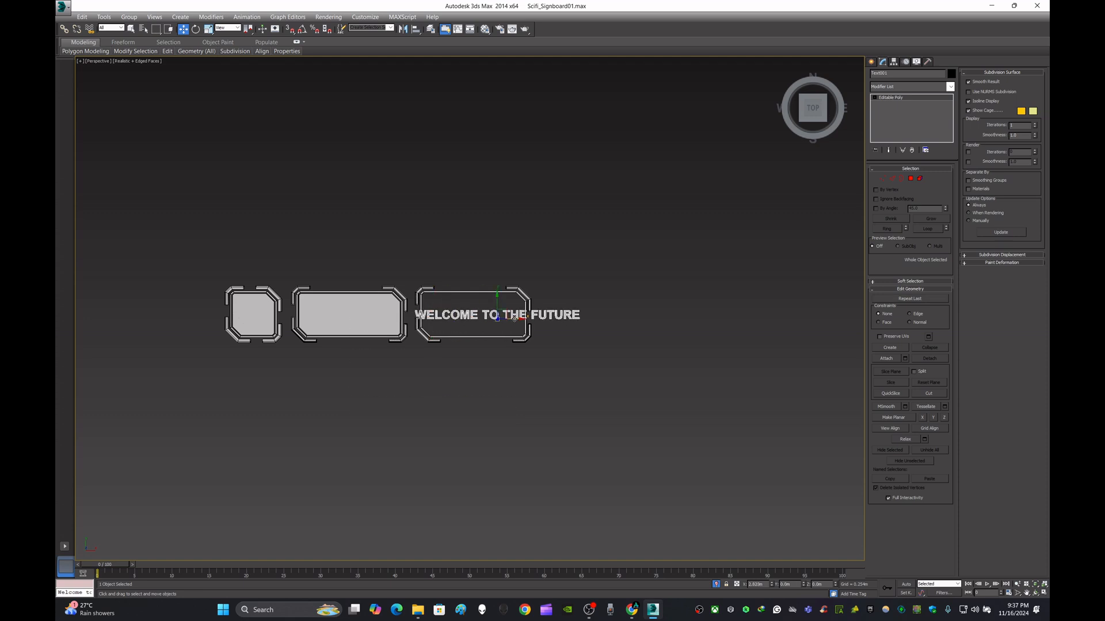
# Step: Shrink the lettering uniformly with the Scale Transform Type-In and shift it left toward the middle of the open frame
pyautogui.scroll(5, 511, 317)
pyautogui.scroll(-2, 514, 324)
pyautogui.press('r')
pyautogui.press('F12')
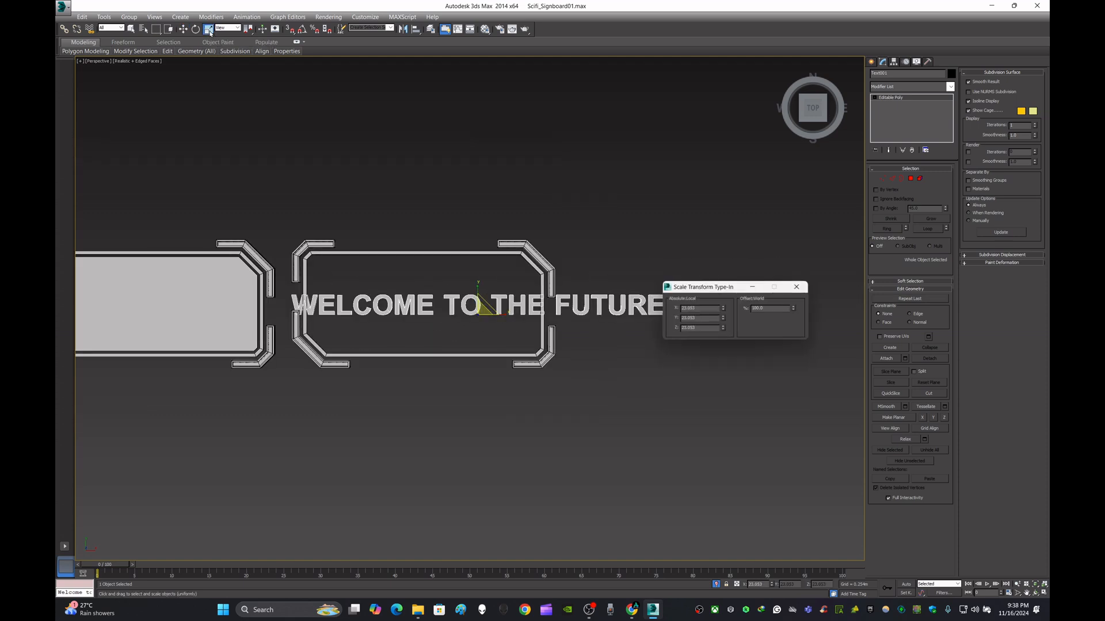
pyautogui.moveTo(796, 312); pyautogui.dragTo(796, 331)
pyautogui.press('w')
pyautogui.click(799, 287)
pyautogui.click(144, 29)
pyautogui.click(752, 75)
pyautogui.click(740, 287)
pyautogui.moveTo(593, 336); pyautogui.dragTo(612, 274)
pyautogui.moveTo(492, 315); pyautogui.dragTo(448, 313)
# Step: Reduce the lettering further with the Scale Transform Type-In and center it inside the frame with margins on both sides
pyautogui.scroll(5, 448, 310)
pyautogui.scroll(-4, 448, 309)
pyautogui.rightClick(208, 32)
pyautogui.moveTo(799, 311); pyautogui.dragTo(830, 377)
pyautogui.click(799, 287)
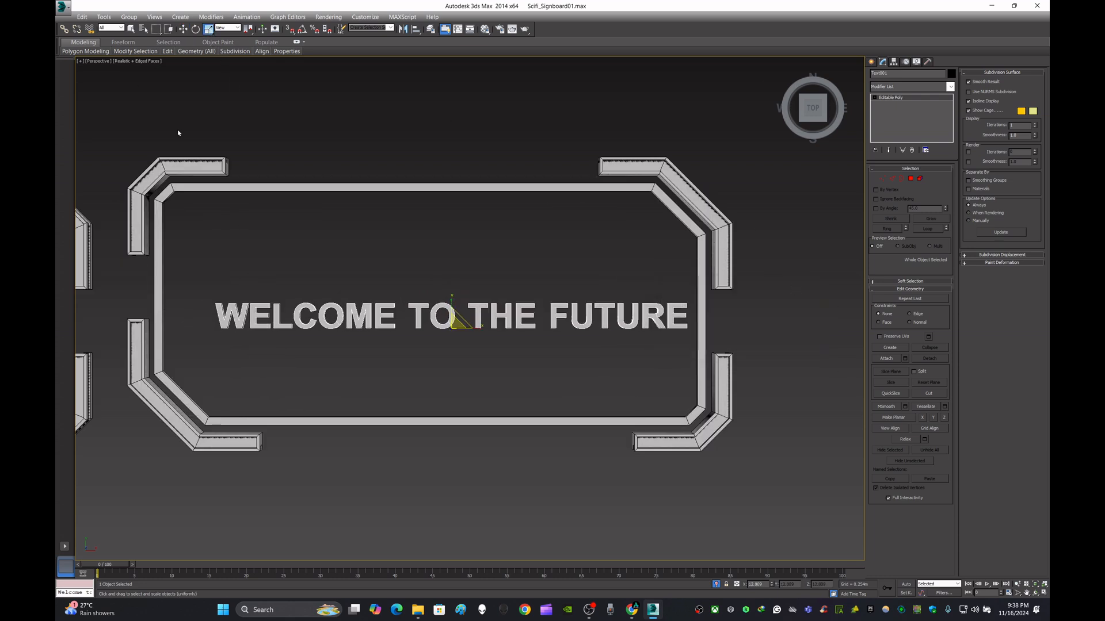
pyautogui.click(182, 30)
pyautogui.moveTo(470, 328); pyautogui.dragTo(455, 327)
pyautogui.moveTo(474, 282); pyautogui.dragTo(485, 281, button='middle')
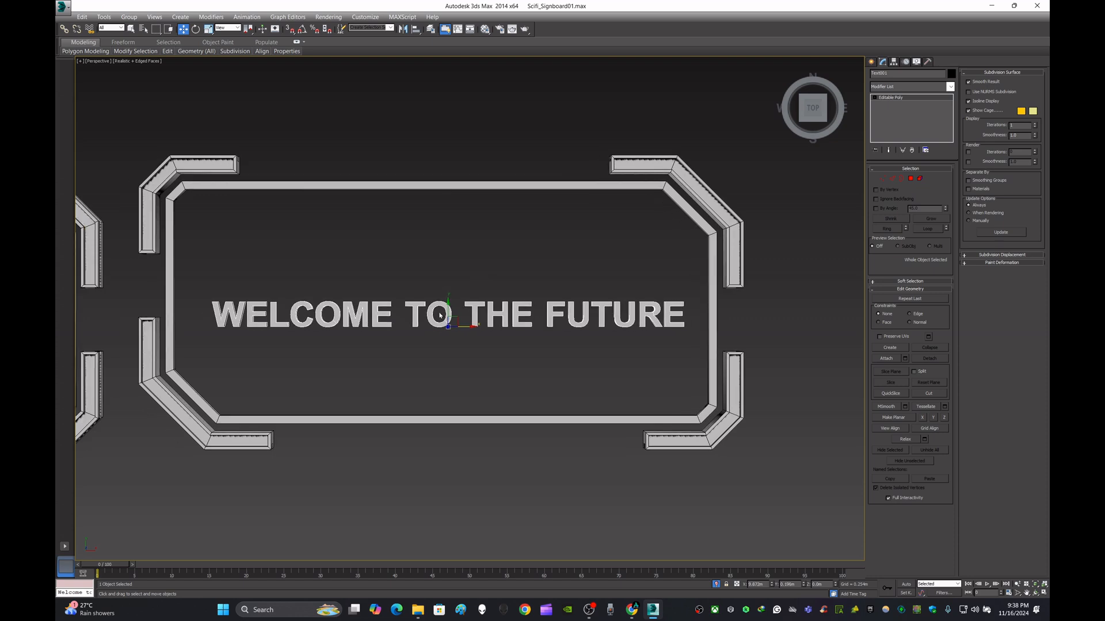
pyautogui.moveTo(467, 320); pyautogui.dragTo(519, 318, button='middle')
# Step: Attach the "WELCOME TO THE FUTURE" lettering to the open signboard frame so they form one object
pyautogui.click(495, 381)
pyautogui.keyDown('alt'); pyautogui.moveTo(495, 381); pyautogui.dragTo(566, 377, button='middle'); pyautogui.keyUp('alt')
pyautogui.click(557, 373)
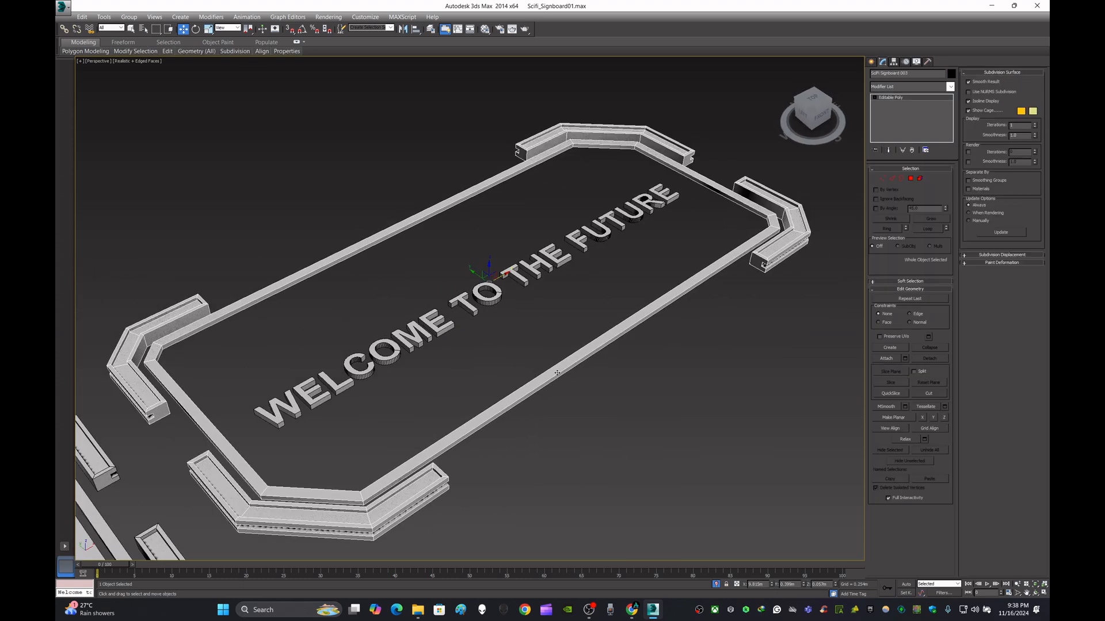
pyautogui.click(559, 261)
pyautogui.click(607, 290)
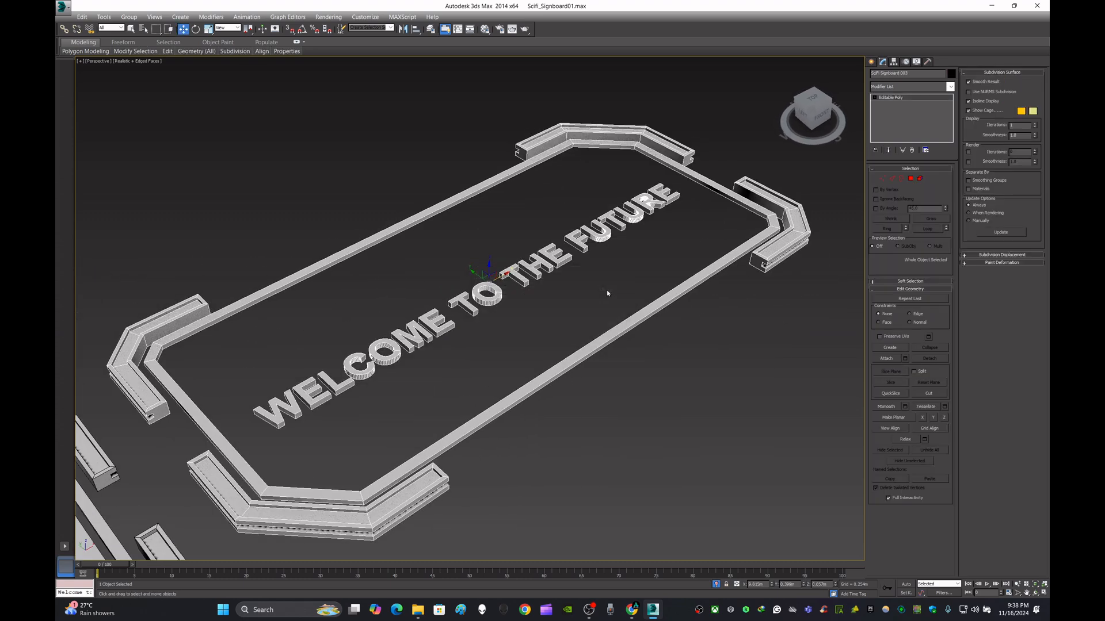
# Step: Clear the selection and examine the lettered sign beside the other signboards from the top view
pyautogui.click(871, 62)
pyautogui.click(538, 214)
pyautogui.scroll(-4, 538, 214)
pyautogui.click(812, 98)
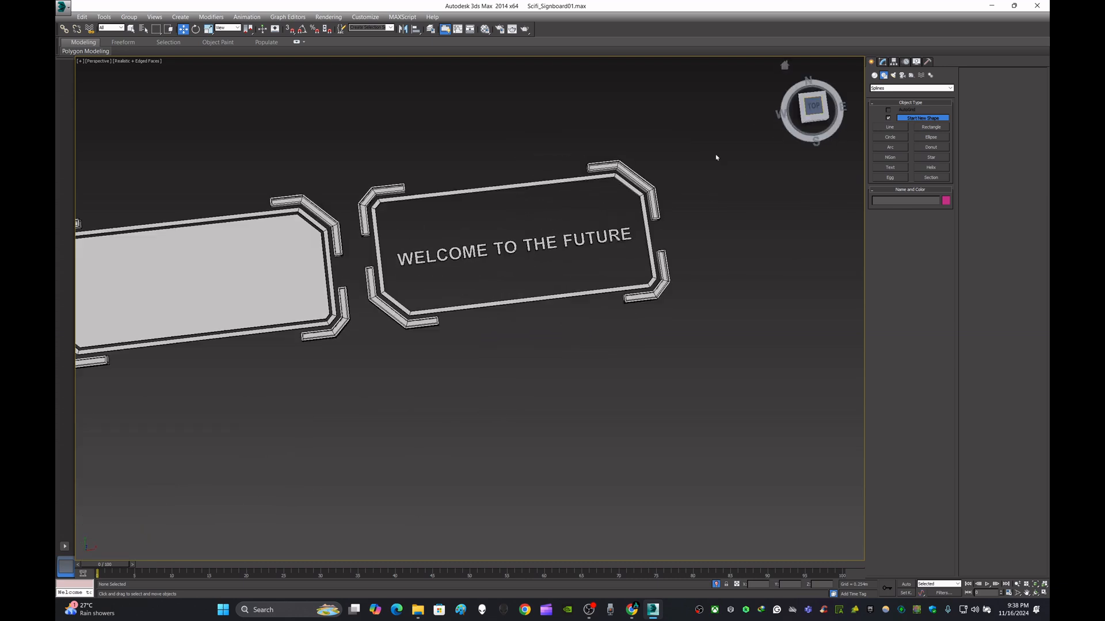
pyautogui.scroll(-2, 559, 232)
pyautogui.scroll(3, 550, 232)
pyautogui.moveTo(540, 234); pyautogui.dragTo(530, 229, button='middle')
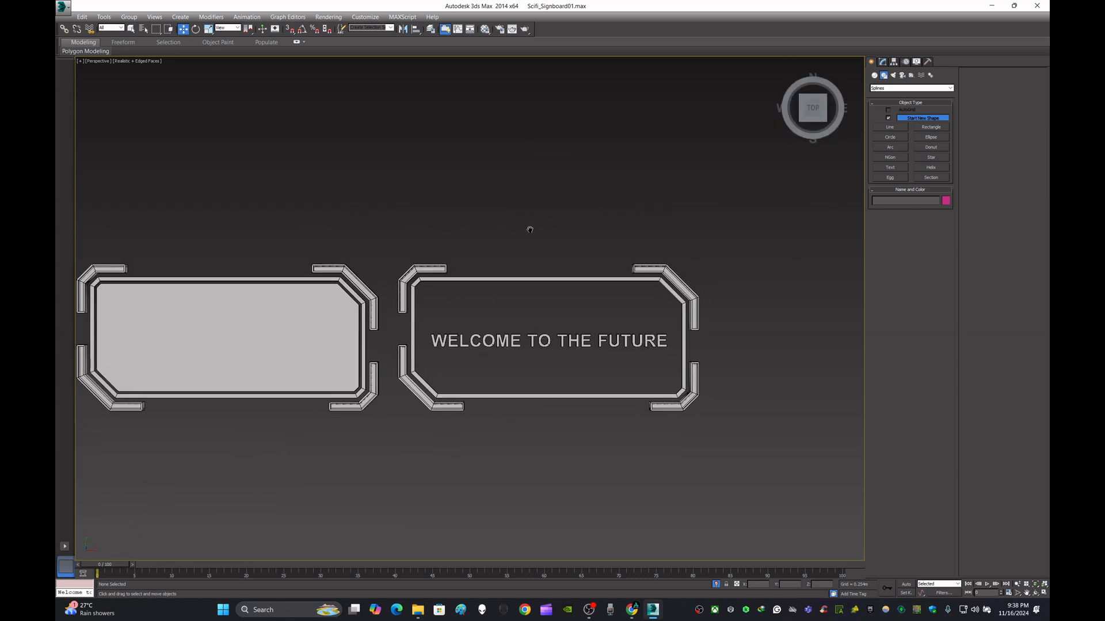
pyautogui.scroll(-3, 576, 207)
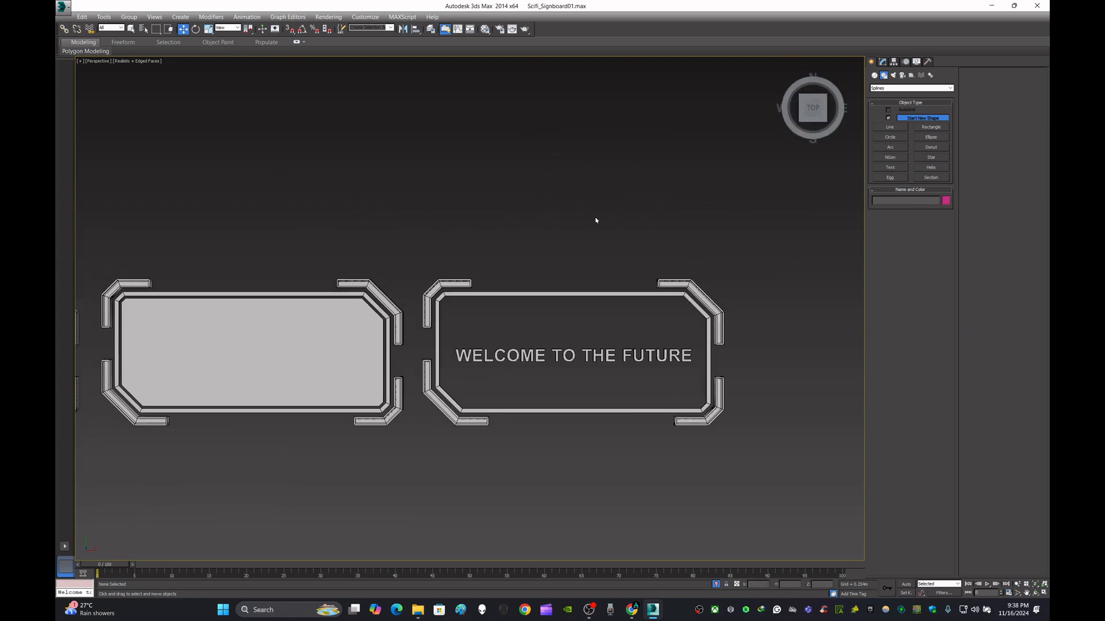
pyautogui.moveTo(588, 226); pyautogui.dragTo(577, 238, button='middle')
# Step: Rename the open-framed lettered signboard as SciFi Signboard 03, checking the names of the other signs
pyautogui.click(323, 278)
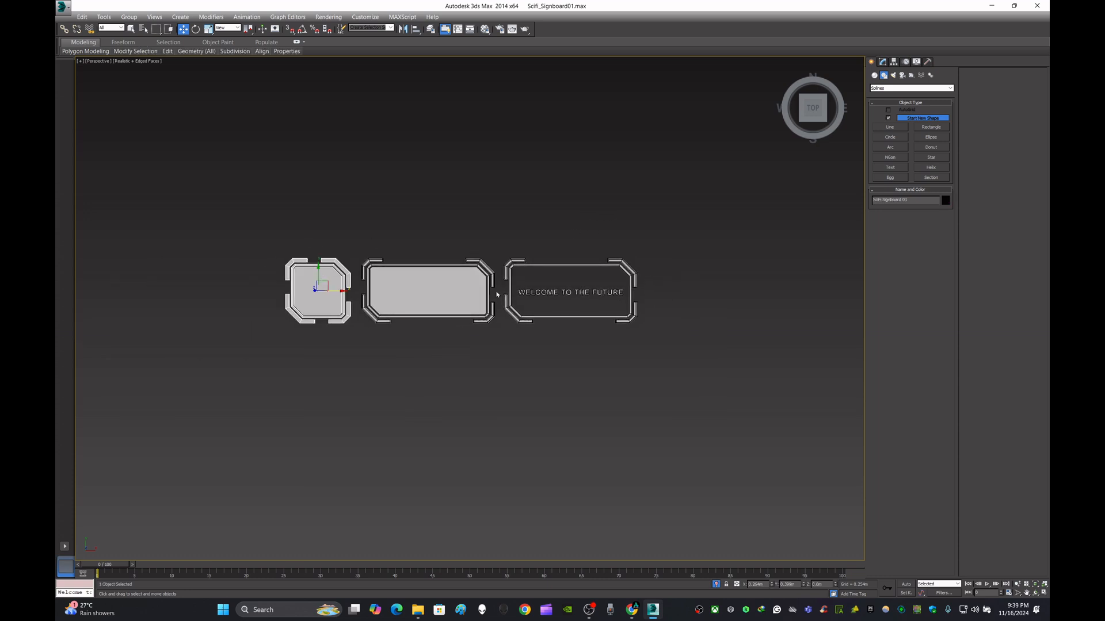
pyautogui.click(469, 294)
pyautogui.click(630, 269)
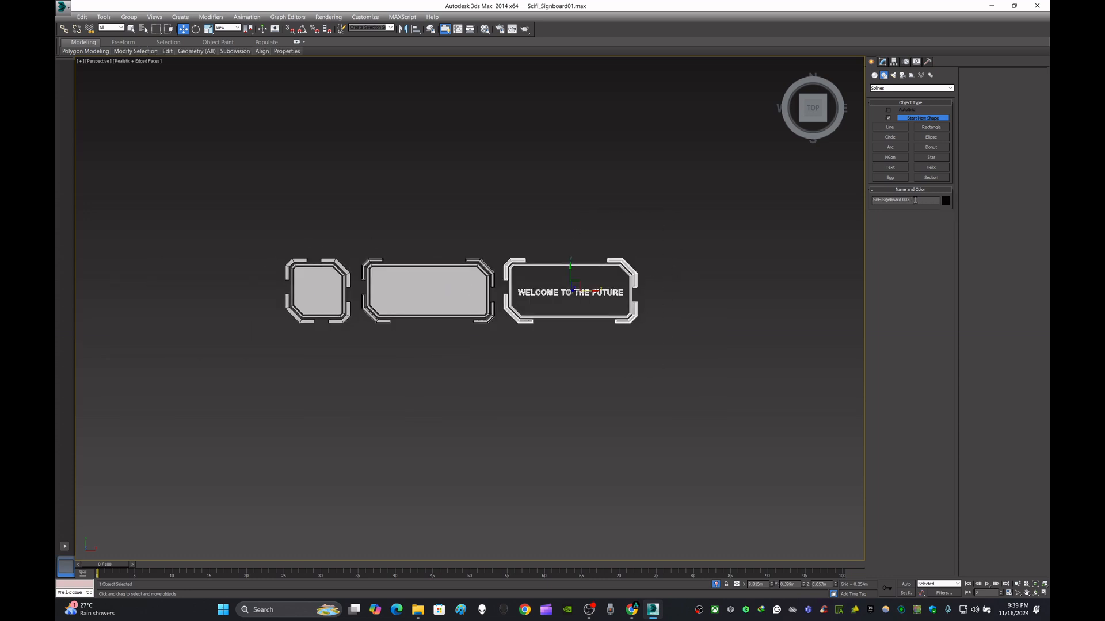
pyautogui.scroll(4, 662, 313)
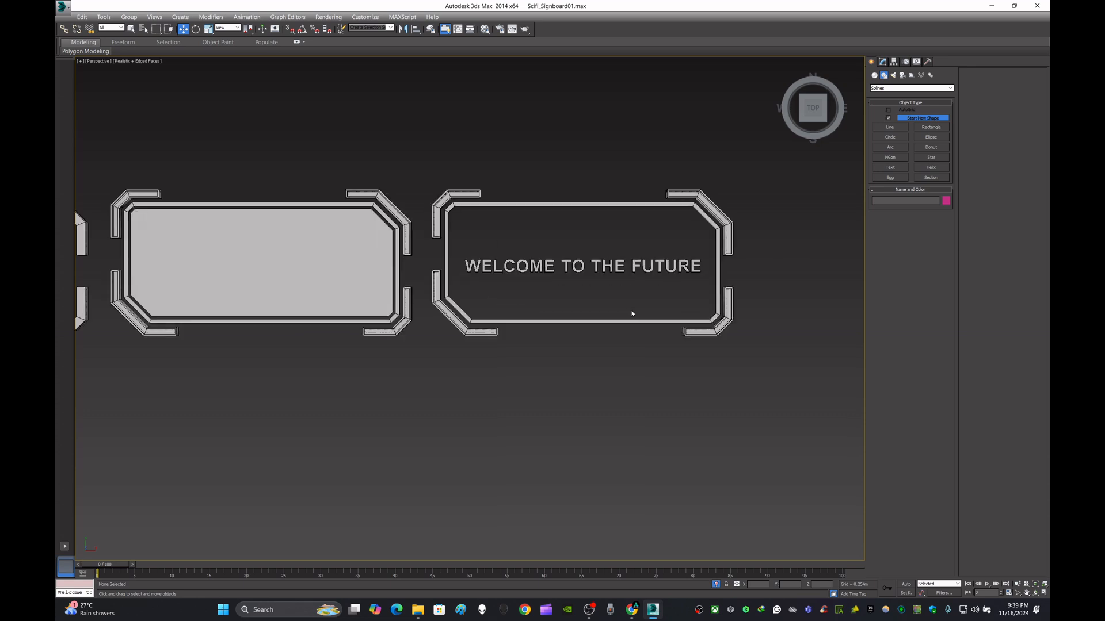
# Step: Inspect the lettered signboard and the row of three signs at different distances
pyautogui.moveTo(678, 172); pyautogui.dragTo(715, 221, button='middle')
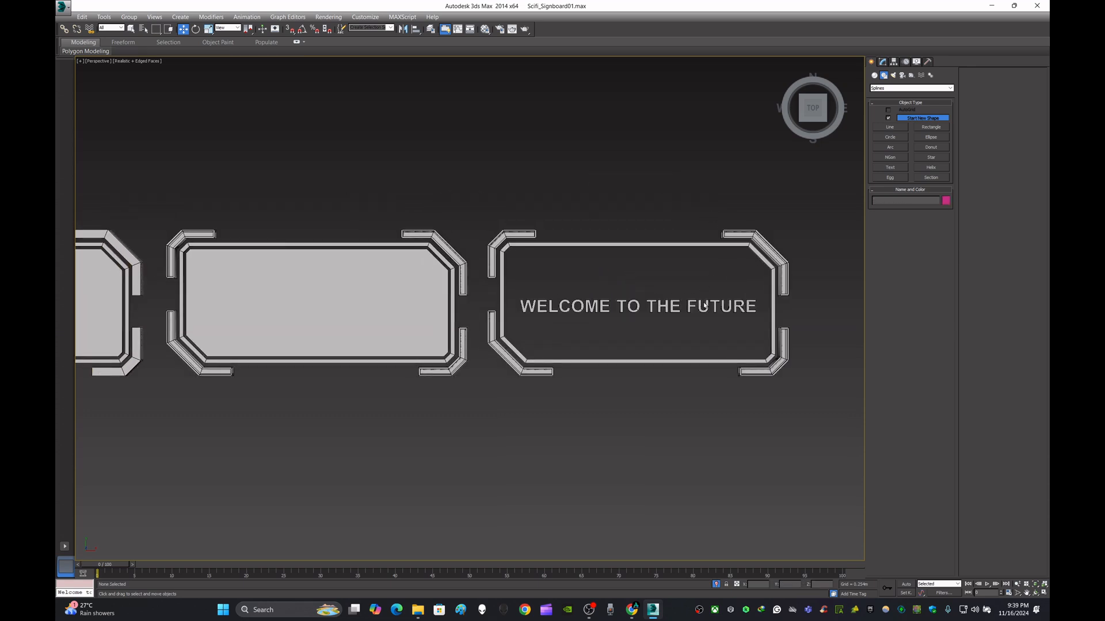
pyautogui.moveTo(707, 265); pyautogui.dragTo(693, 282, button='middle')
pyautogui.scroll(-3, 693, 282)
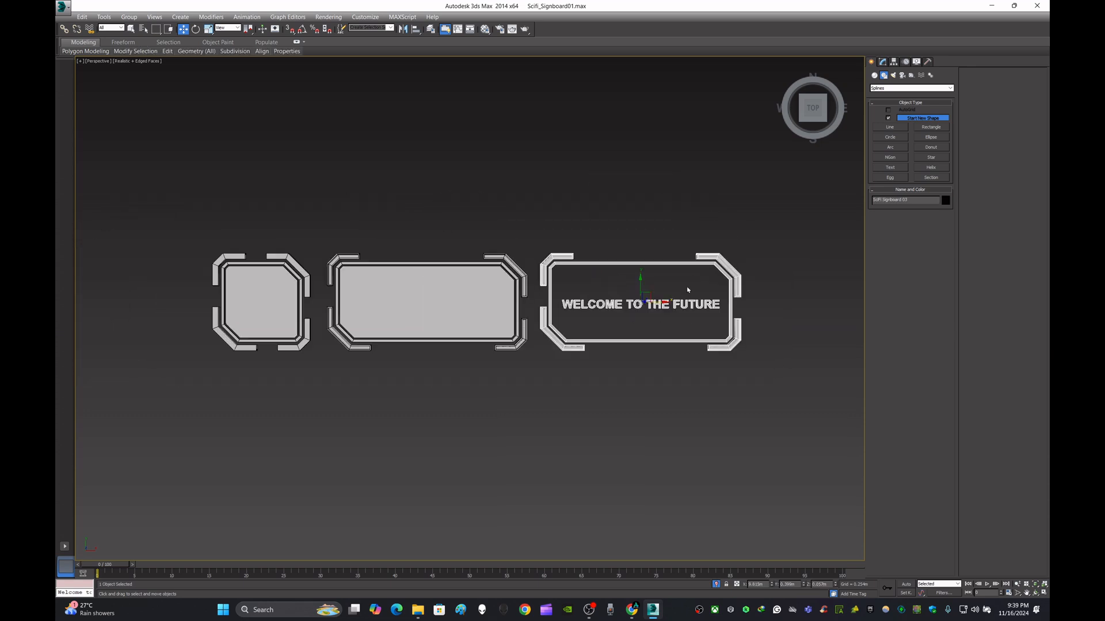
pyautogui.click(726, 386)
pyautogui.scroll(1, 727, 345)
pyautogui.click(629, 354)
pyautogui.press('z')
pyautogui.scroll(-4, 619, 299)
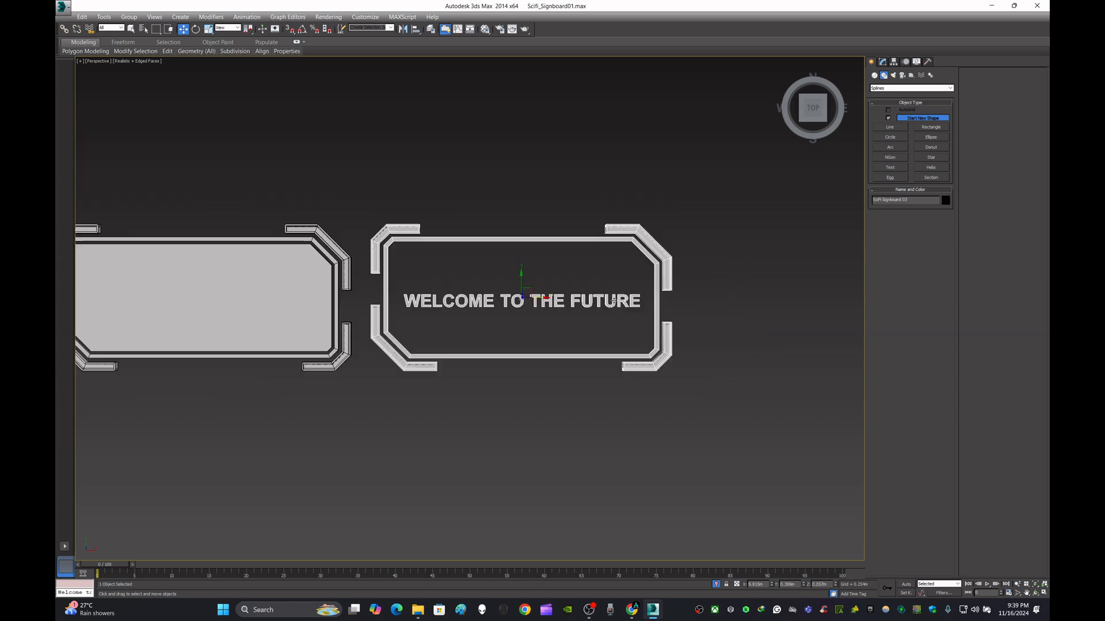
pyautogui.moveTo(716, 303); pyautogui.dragTo(610, 335, button='middle')
pyautogui.click(600, 337)
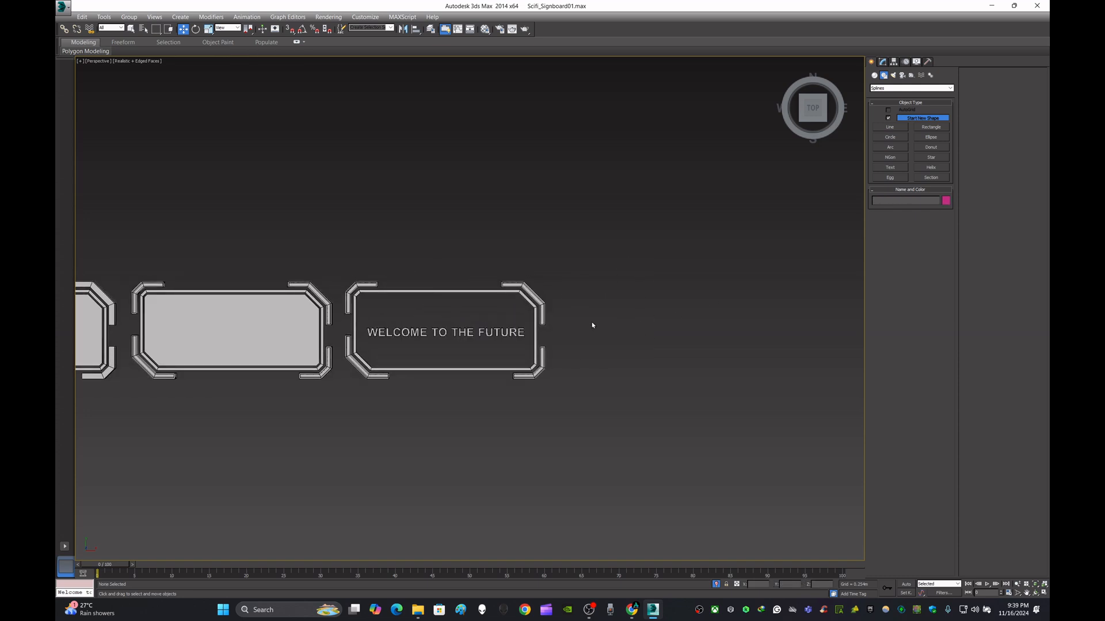
# Step: Draw a tall rectangle spline to the right of the lettered sign, about three times as high as wide
pyautogui.moveTo(457, 393); pyautogui.dragTo(562, 407, button='middle')
pyautogui.click(750, 353)
pyautogui.moveTo(750, 353); pyautogui.dragTo(636, 346, button='middle')
pyautogui.scroll(5, 635, 344)
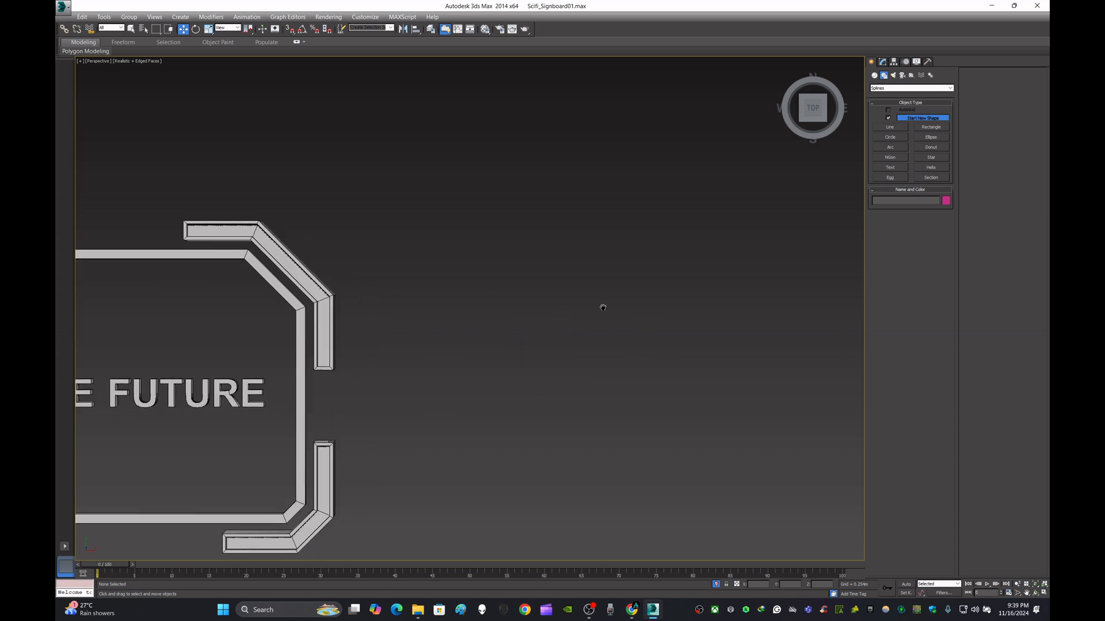
pyautogui.scroll(-1, 630, 308)
pyautogui.click(933, 129)
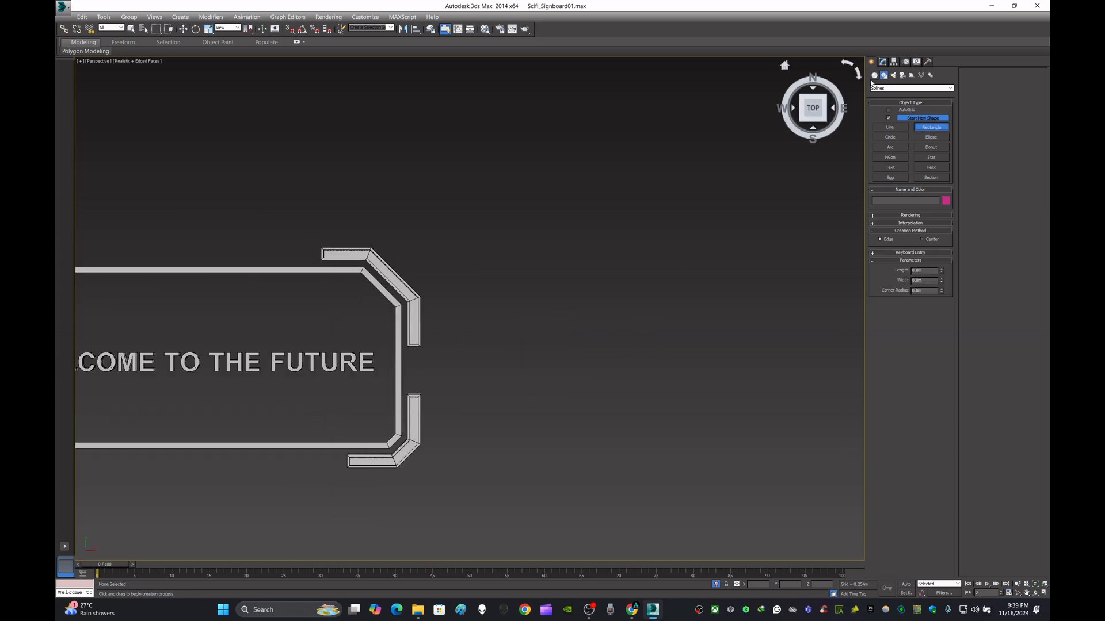
pyautogui.click(874, 75)
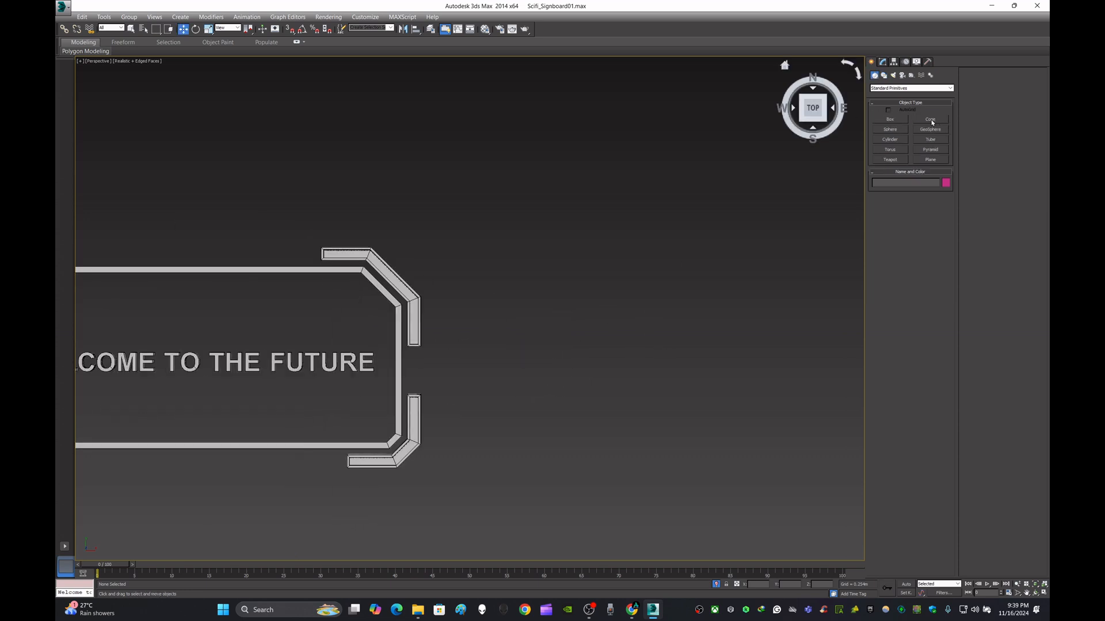
pyautogui.click(884, 76)
pyautogui.click(931, 127)
pyautogui.scroll(-5, 589, 180)
pyautogui.moveTo(584, 160); pyautogui.dragTo(653, 379)
pyautogui.click(185, 30)
# Step: Convert the tall rectangle to an Editable Spline and change its object color to white
pyautogui.click(652, 189)
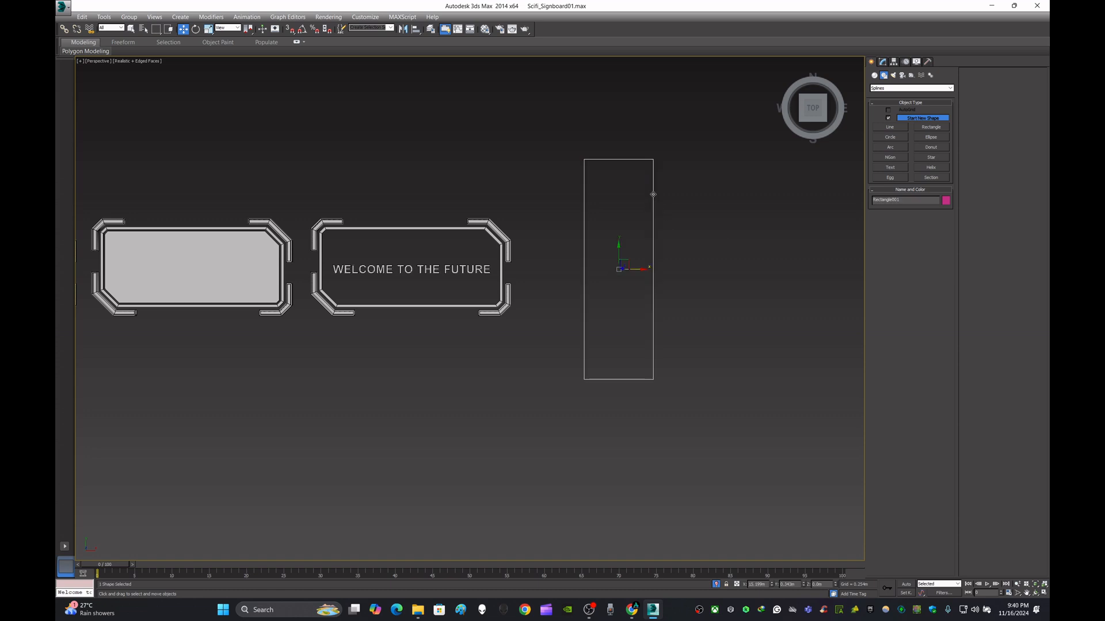
pyautogui.rightClick(651, 191)
pyautogui.moveTo(690, 282)
pyautogui.click(773, 282)
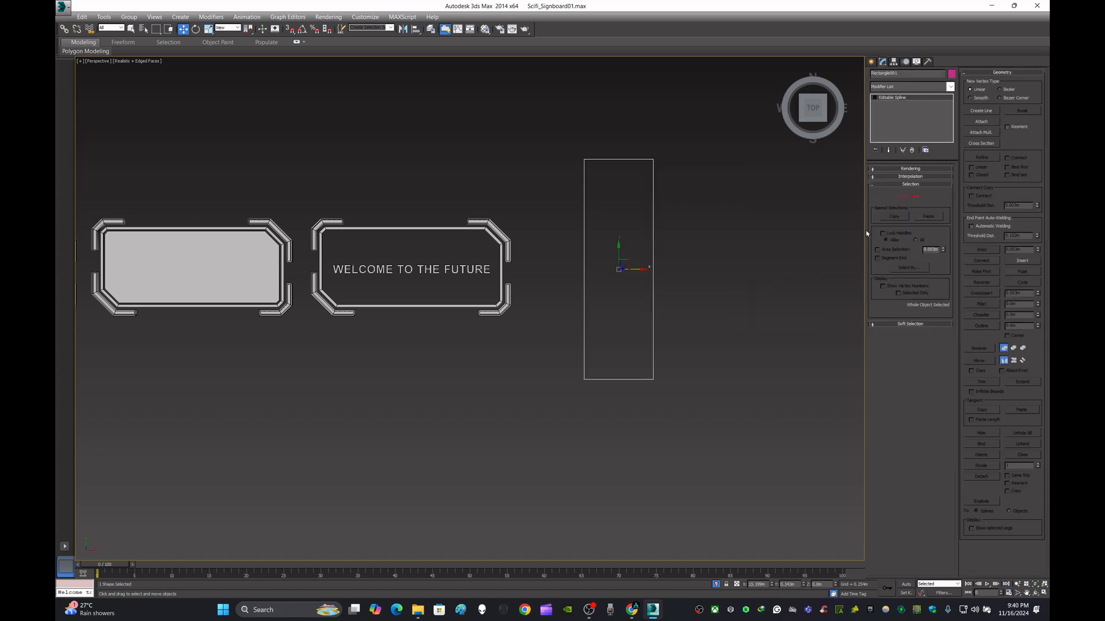
pyautogui.click(952, 74)
pyautogui.click(650, 319)
pyautogui.click(613, 349)
pyautogui.click(693, 265)
pyautogui.moveTo(643, 214); pyautogui.dragTo(678, 255)
# Step: Chamfer the upper-right and lower-left vertices of the tall rectangle into diagonal corners
pyautogui.click(896, 199)
pyautogui.moveTo(673, 149); pyautogui.dragTo(637, 175)
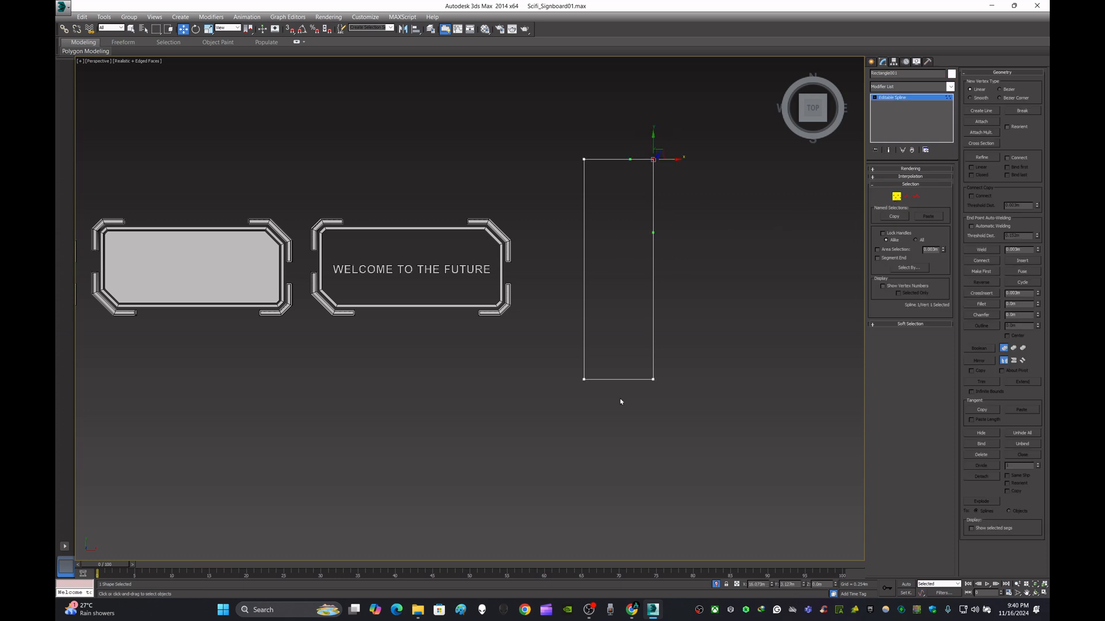
pyautogui.moveTo(620, 362); pyautogui.dragTo(752, 376)
pyautogui.moveTo(1040, 317); pyautogui.dragTo(1039, 304)
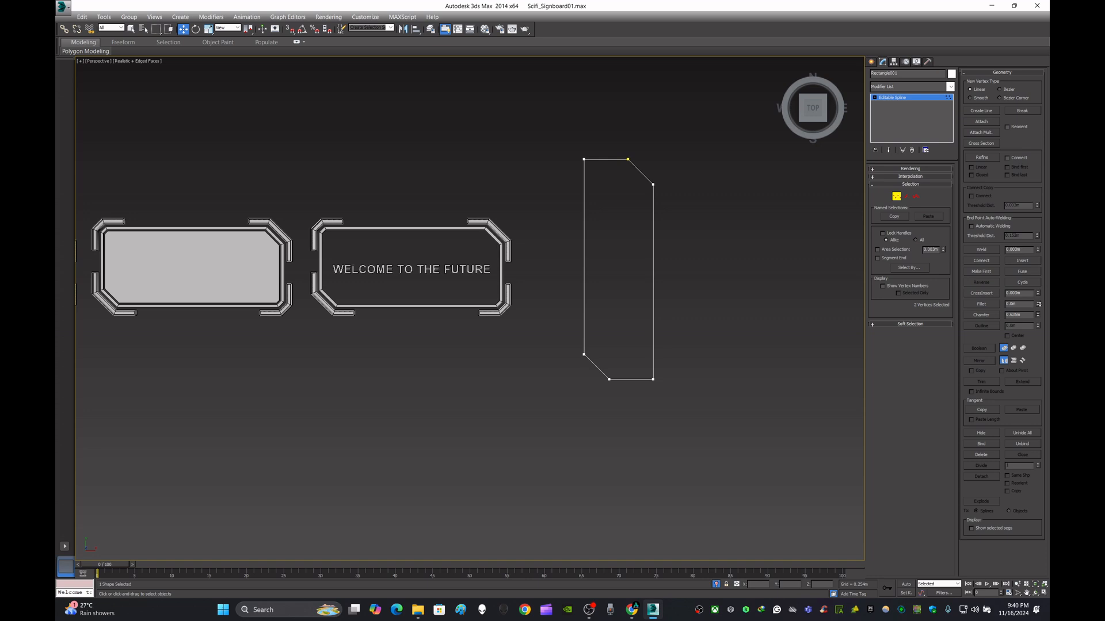
pyautogui.click(871, 62)
pyautogui.click(737, 191)
# Step: Move the chamfered outline left, closer to the lettered sign
pyautogui.click(652, 225)
pyautogui.moveTo(637, 269); pyautogui.dragTo(612, 268)
pyautogui.click(705, 288)
pyautogui.scroll(2, 626, 254)
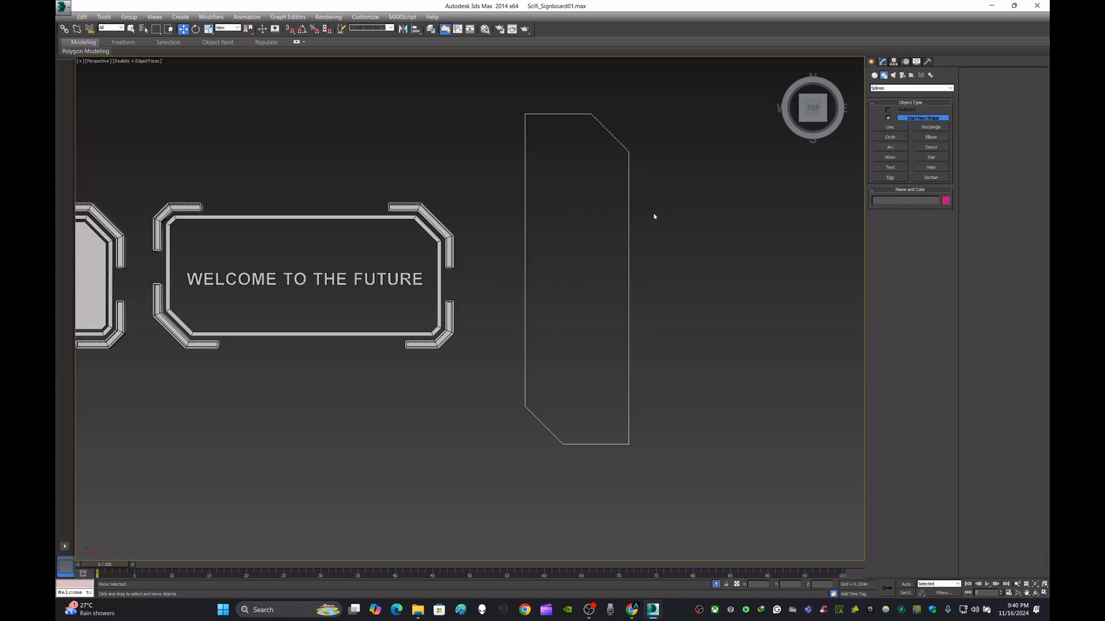
pyautogui.moveTo(692, 217); pyautogui.dragTo(611, 244, button='middle')
pyautogui.click(547, 295)
pyautogui.click(600, 332)
pyautogui.moveTo(677, 303); pyautogui.dragTo(654, 310, button='middle')
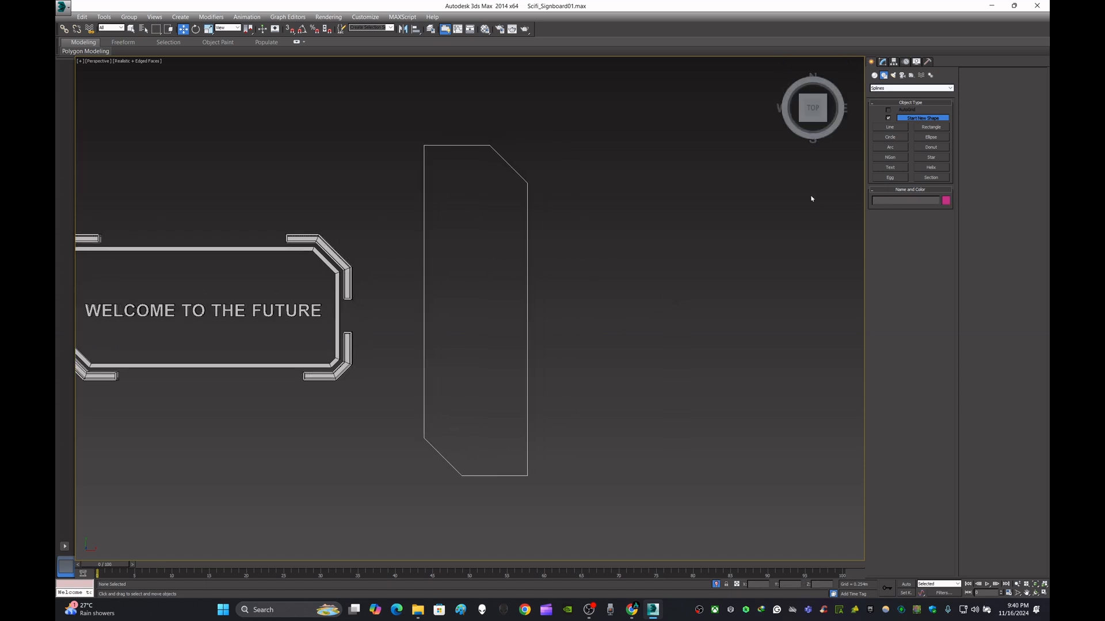
# Step: Apply an Extrude modifier to the chamfered outline and raise its amount to make a thin solid panel
pyautogui.moveTo(494, 271); pyautogui.dragTo(557, 336)
pyautogui.keyDown('alt'); pyautogui.moveTo(526, 327); pyautogui.dragTo(598, 318, button='middle'); pyautogui.keyUp('alt')
pyautogui.scroll(4, 506, 336)
pyautogui.click(882, 61)
pyautogui.click(950, 87)
pyautogui.press('e')
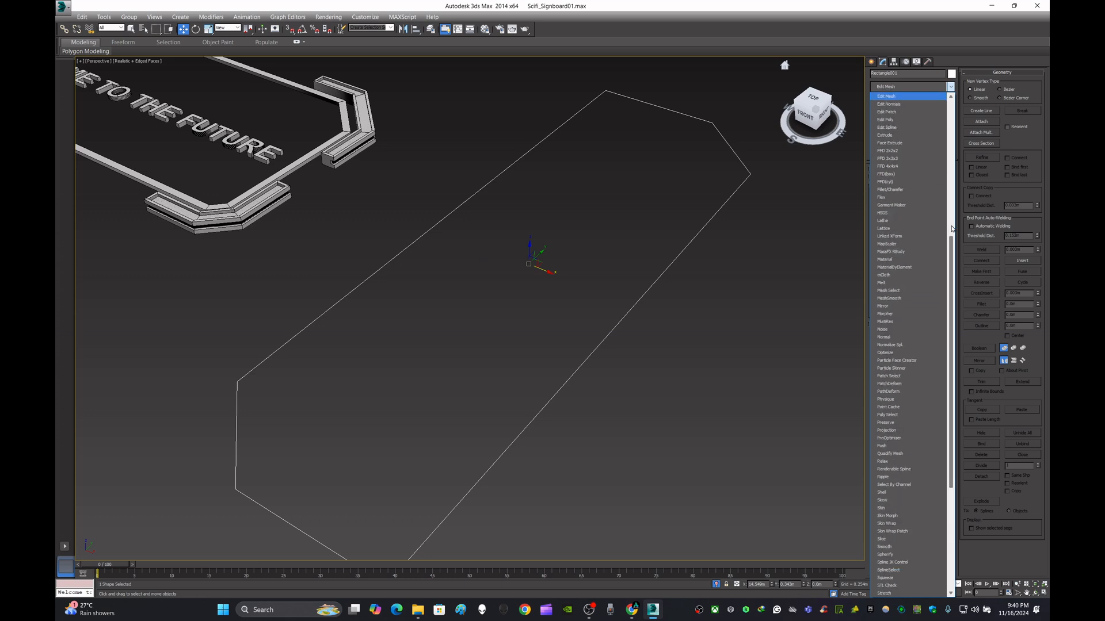
pyautogui.click(930, 135)
pyautogui.moveTo(939, 180); pyautogui.dragTo(944, 176)
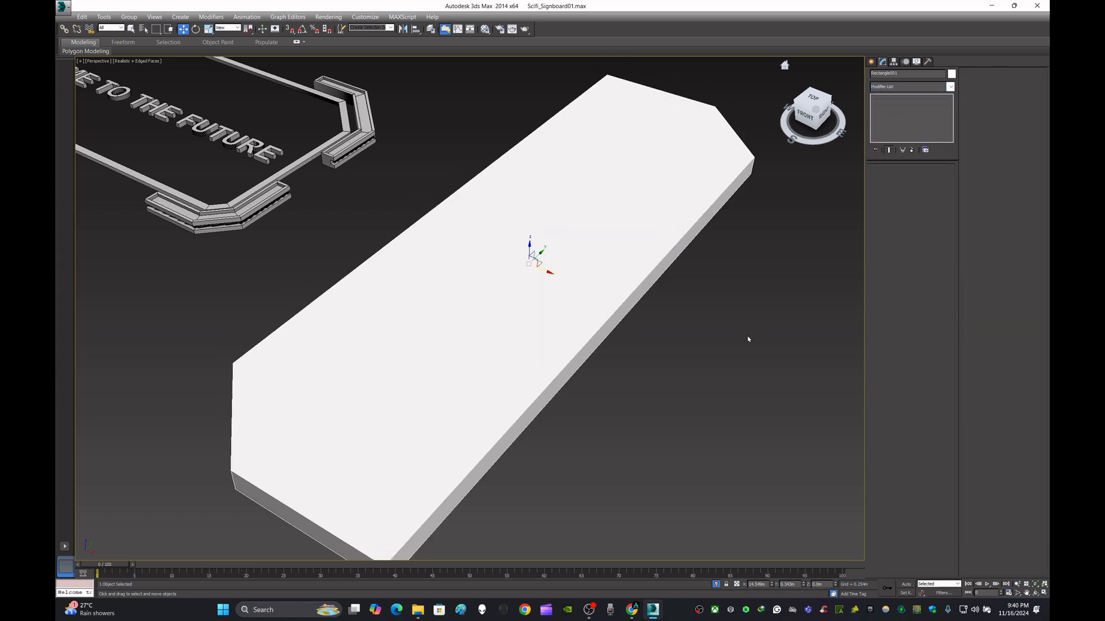
# Step: Assign a default gray material from the Material Editor to the extruded panel
pyautogui.press('m')
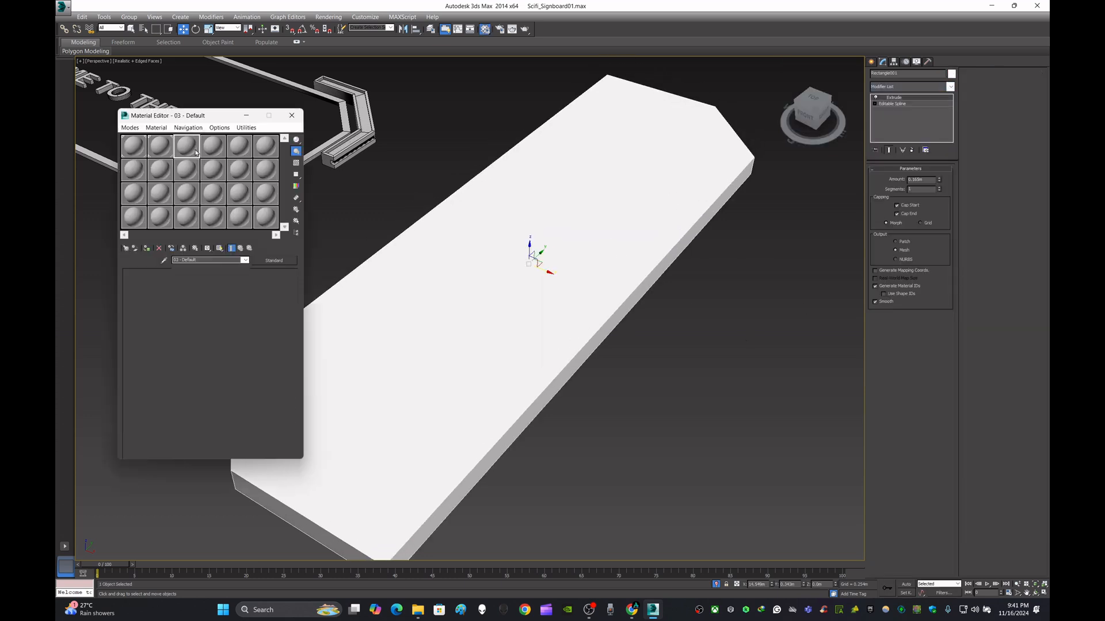
pyautogui.click(146, 248)
pyautogui.click(291, 115)
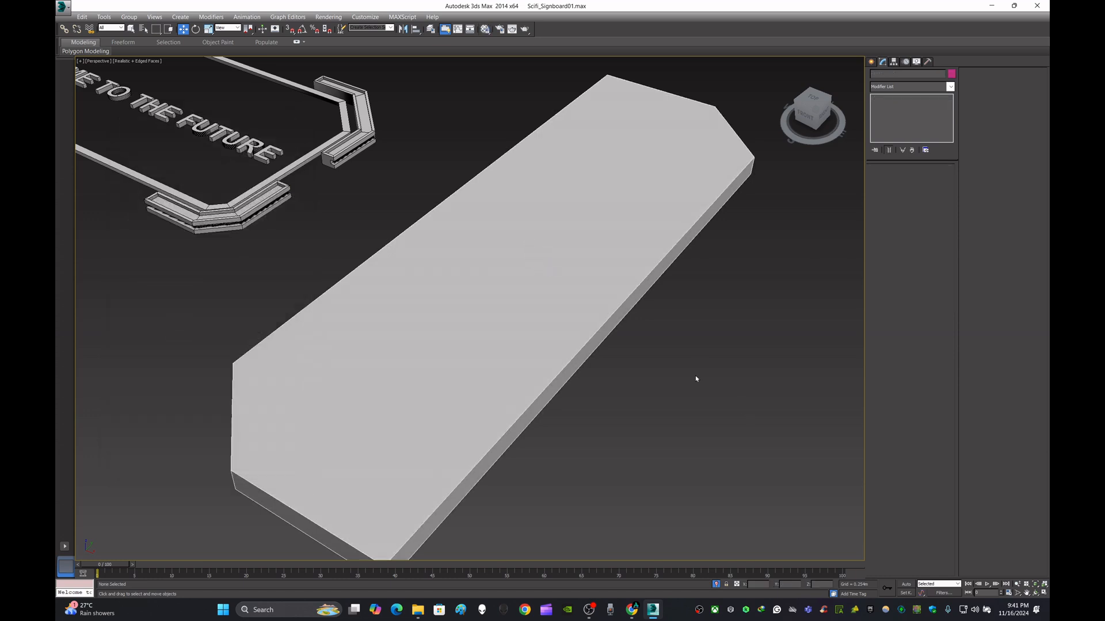
# Step: Assign the 03 - Default material to the open-framed lettered sign, SciFi Signboard 03
pyautogui.click(324, 148)
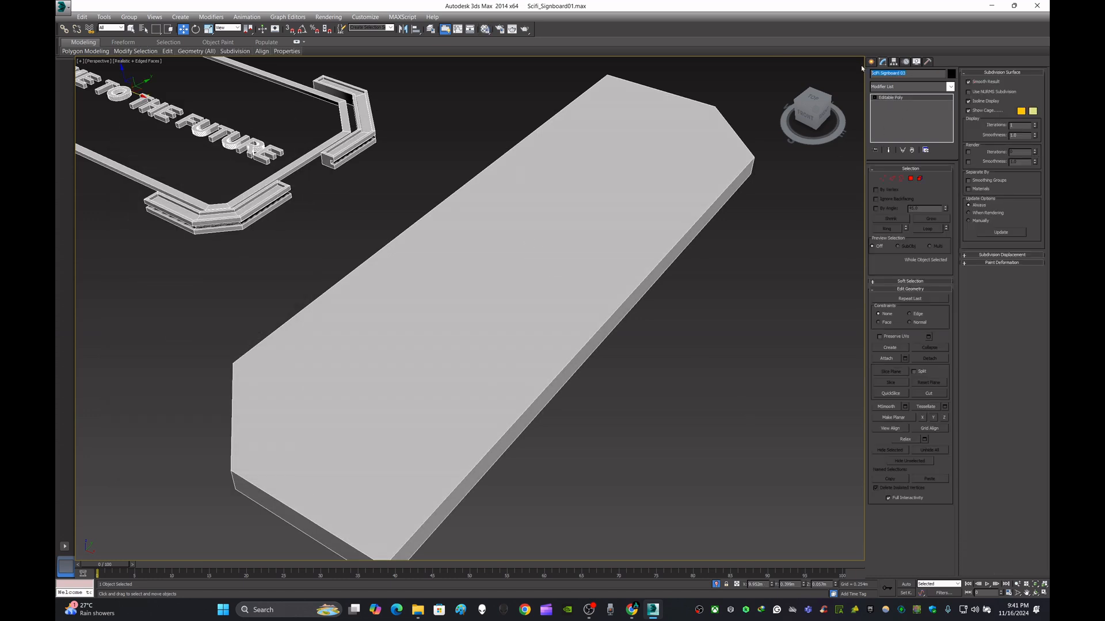
pyautogui.click(755, 370)
pyautogui.click(352, 149)
pyautogui.press('m')
pyautogui.scroll(-5, 384, 224)
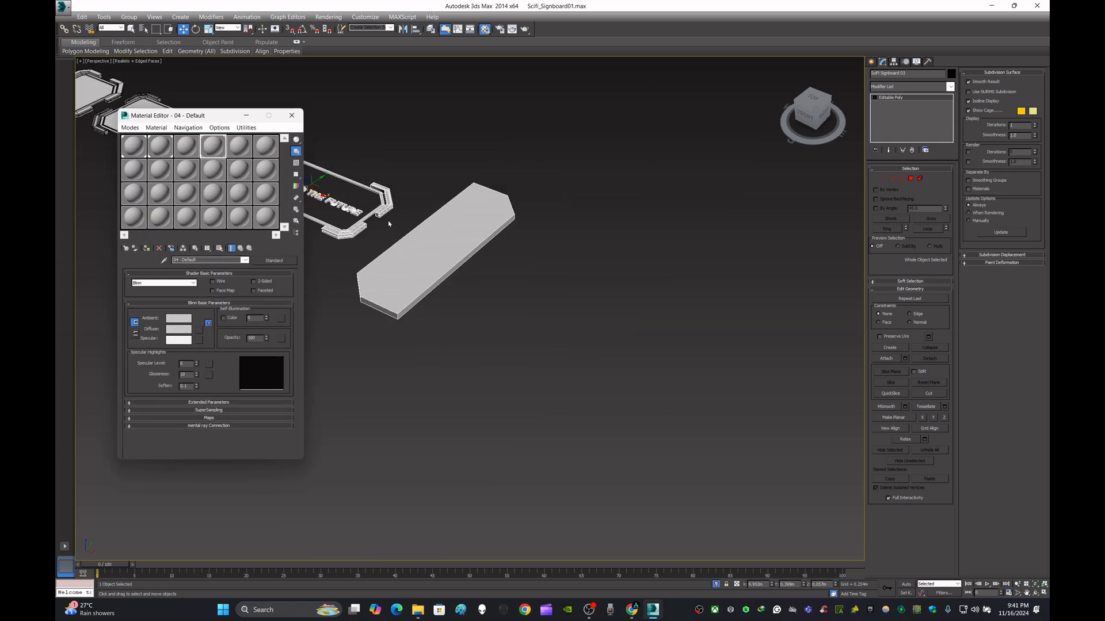
pyautogui.moveTo(387, 227); pyautogui.dragTo(716, 390, button='middle')
pyautogui.click(185, 153)
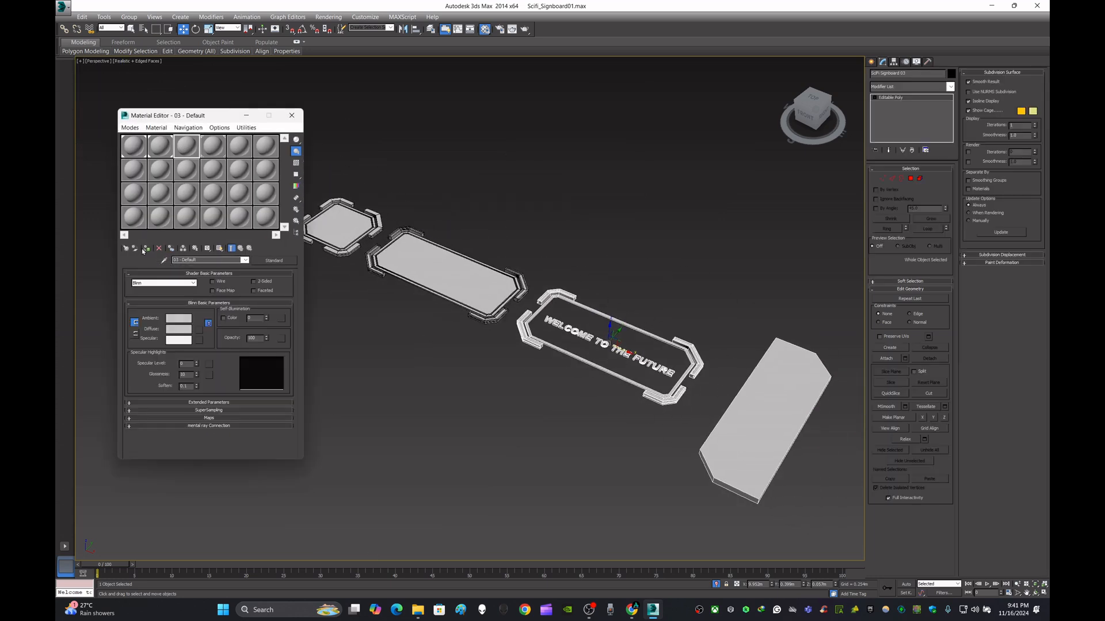
pyautogui.write('SciFi Signboard 03')
pyautogui.press('Return')
pyautogui.click(292, 115)
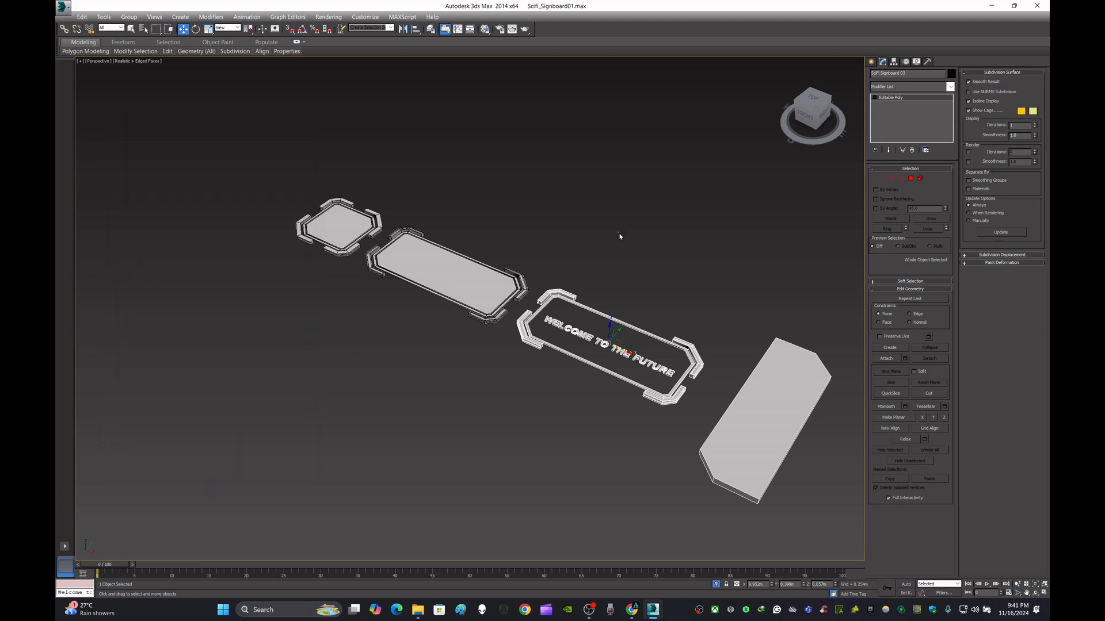
# Step: Shift the tall chamfered panel slightly toward the lettered sign along the X axis
pyautogui.click(727, 429)
pyautogui.scroll(2, 727, 429)
pyautogui.moveTo(752, 405); pyautogui.dragTo(724, 392)
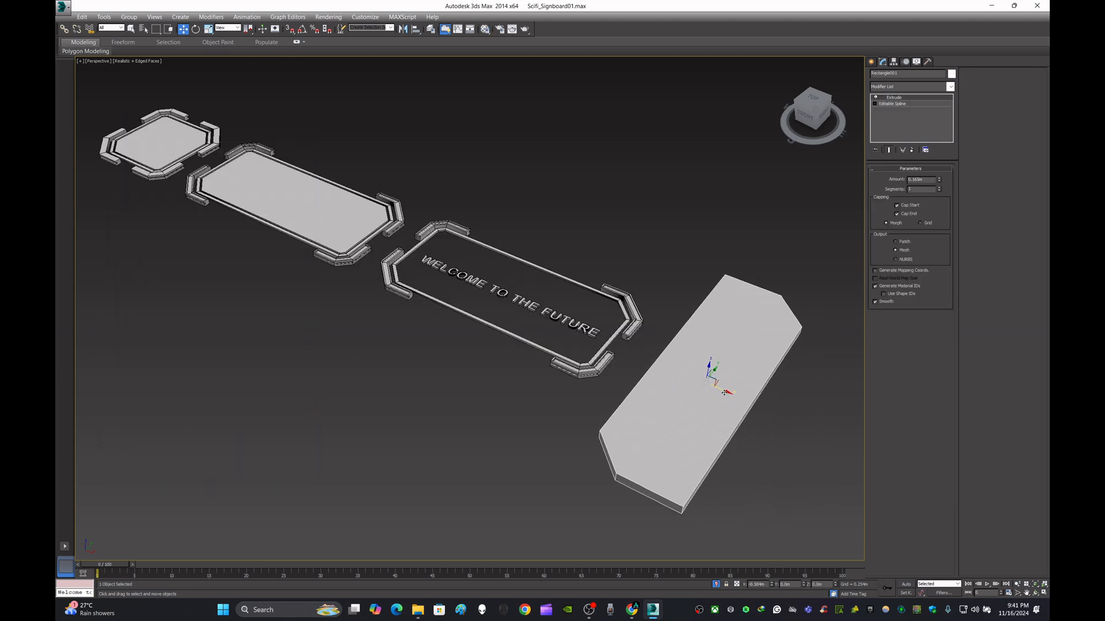
# Step: Assign the 04 - Default material to the tall chamfered panel
pyautogui.press('m')
pyautogui.click(211, 151)
pyautogui.click(648, 259)
pyautogui.click(292, 115)
# Step: Rename the tall chamfered panel to match the SciFi Signboard naming series
pyautogui.moveTo(577, 290); pyautogui.dragTo(633, 239)
pyautogui.click(641, 230)
pyautogui.click(726, 322)
pyautogui.write('SciFi Signboard 03')
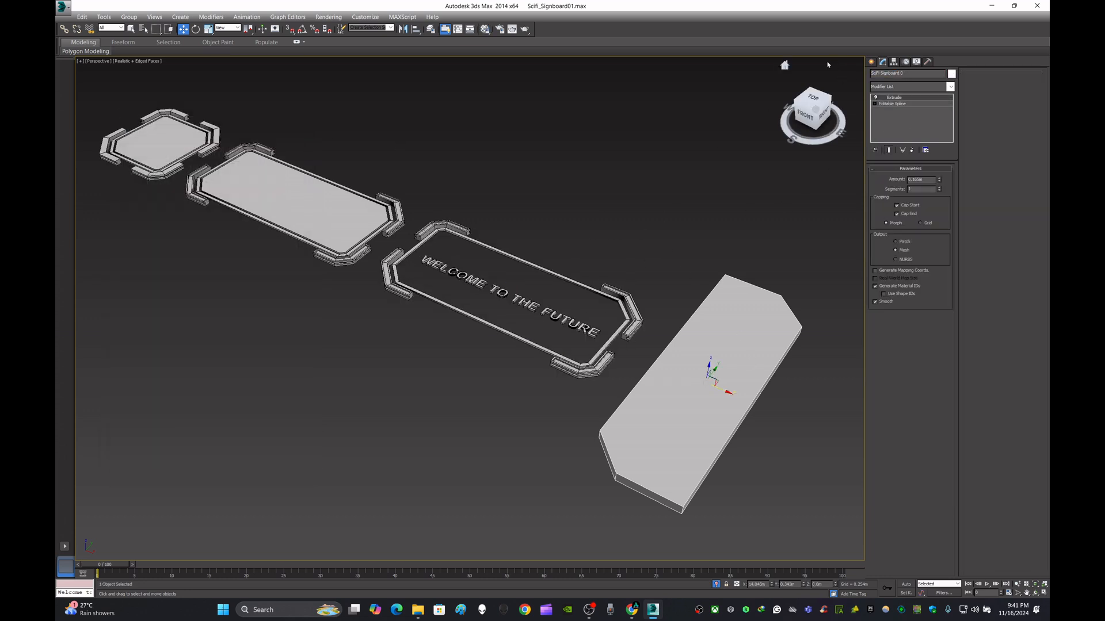